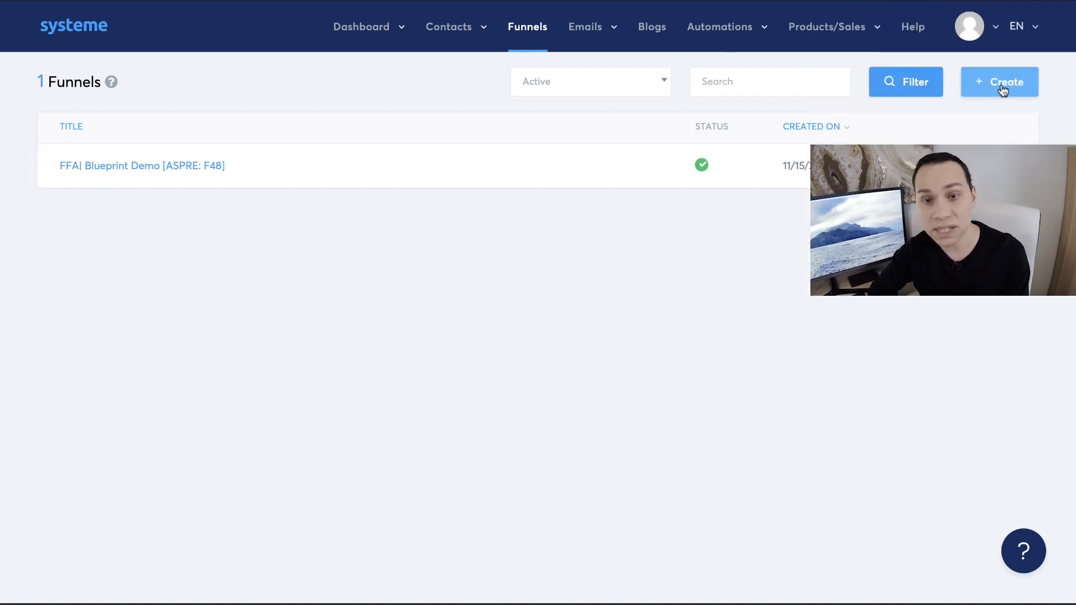
- Create a new custom funnel named "FFA| Blueprint Demo [ASPRE: F48]", copying the name from the planning document
left_click(996, 89)
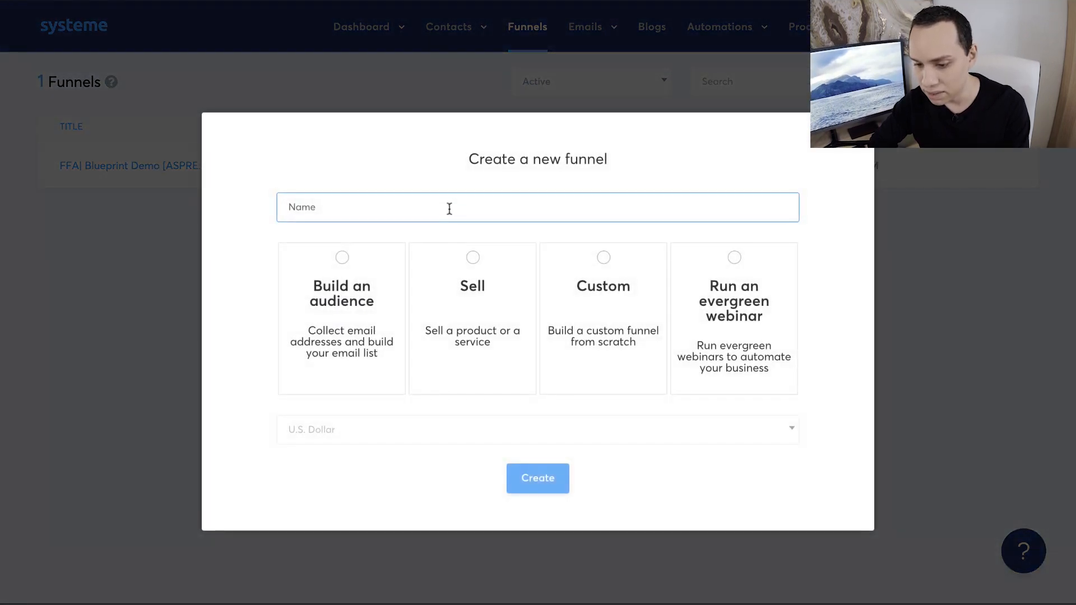
left_click(446, 211)
key("ctrl+Tab")
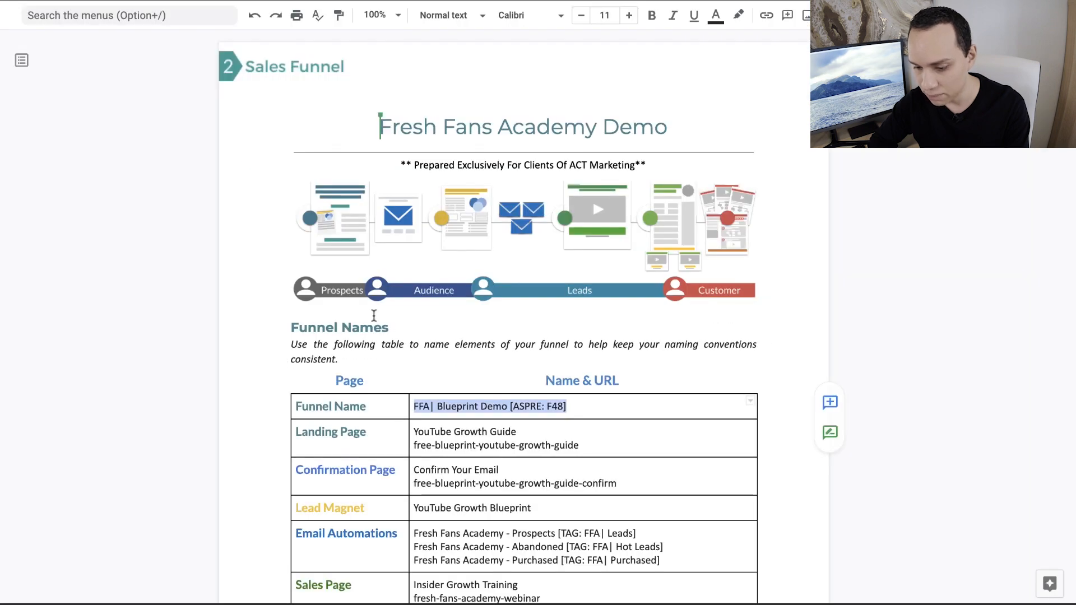
key("ctrl+Tab")
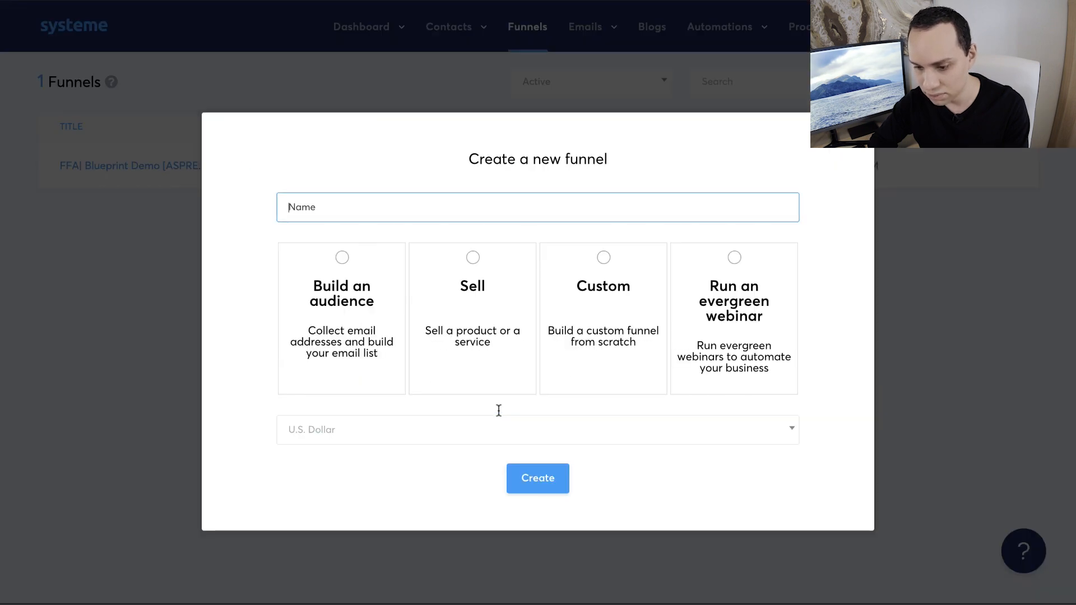
left_click(368, 200)
type("FFA| Blueprint Demo [ASPRE: F48]")
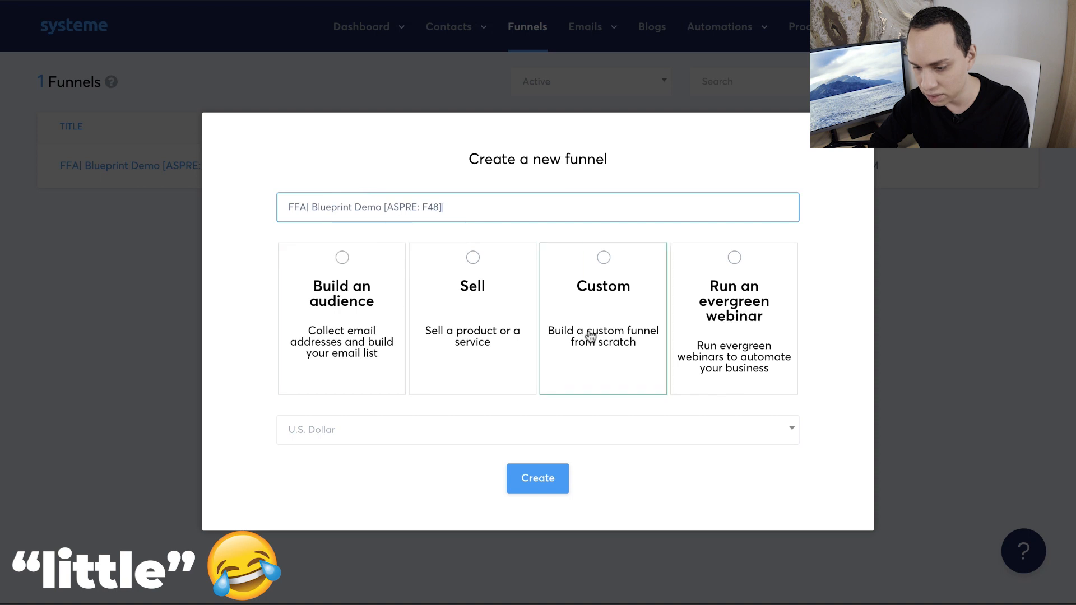
left_click(625, 349)
left_click(544, 487)
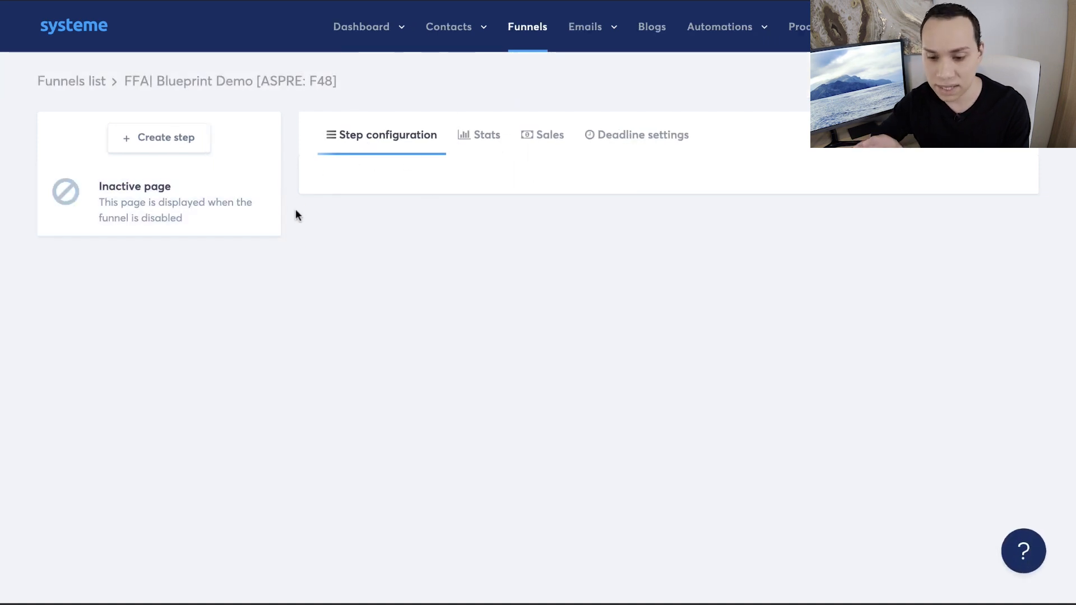
- Add a funnel step named "YouTube Growth Guide" with the Squeeze page type
left_click(166, 140)
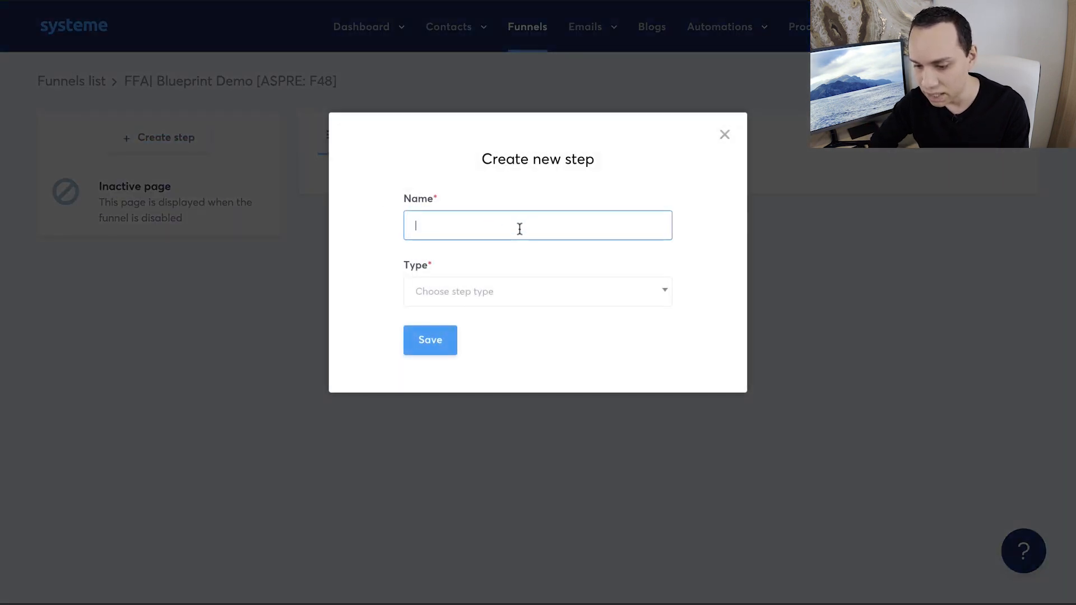
left_click(520, 228)
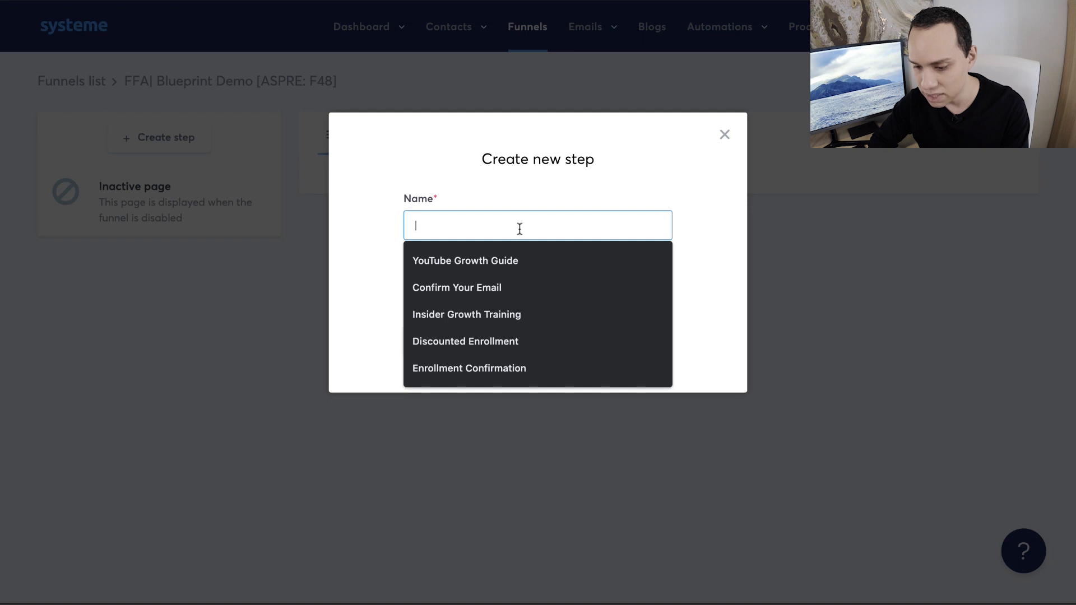
left_click(544, 263)
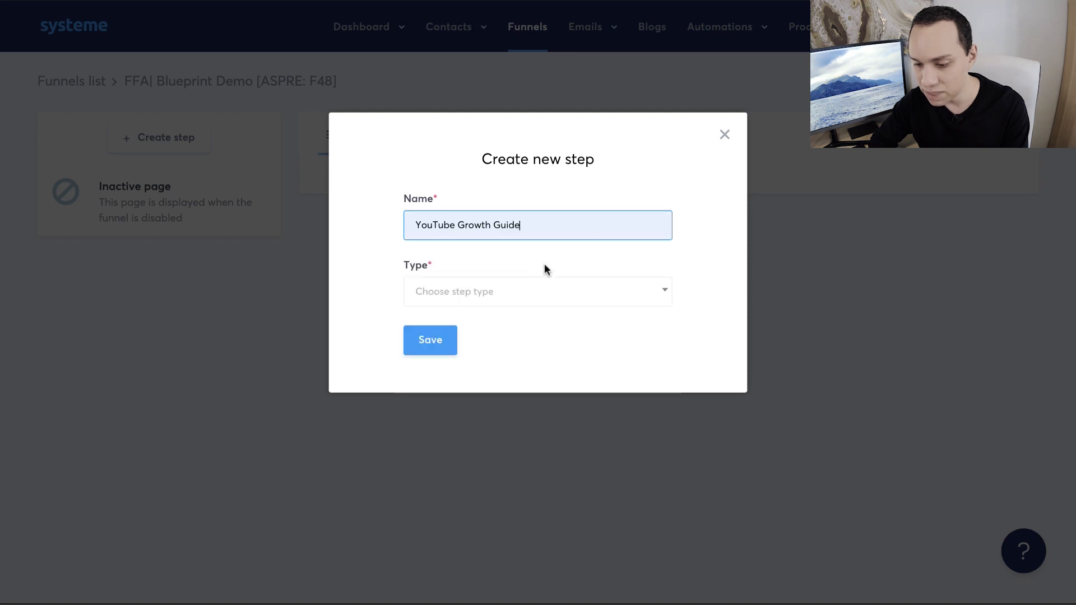
left_click(562, 301)
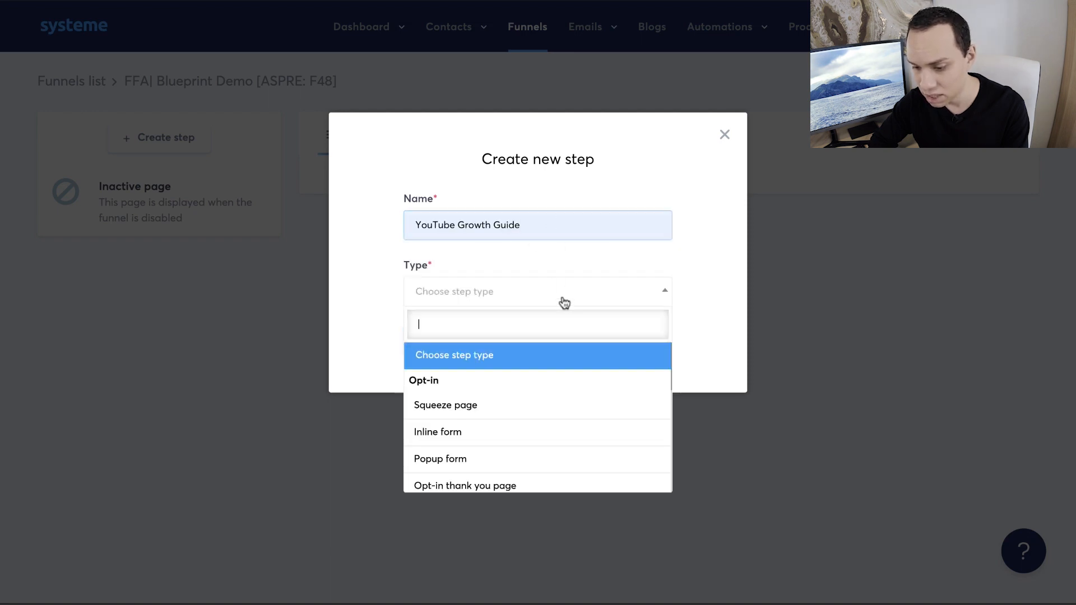
left_click(463, 410)
left_click(435, 343)
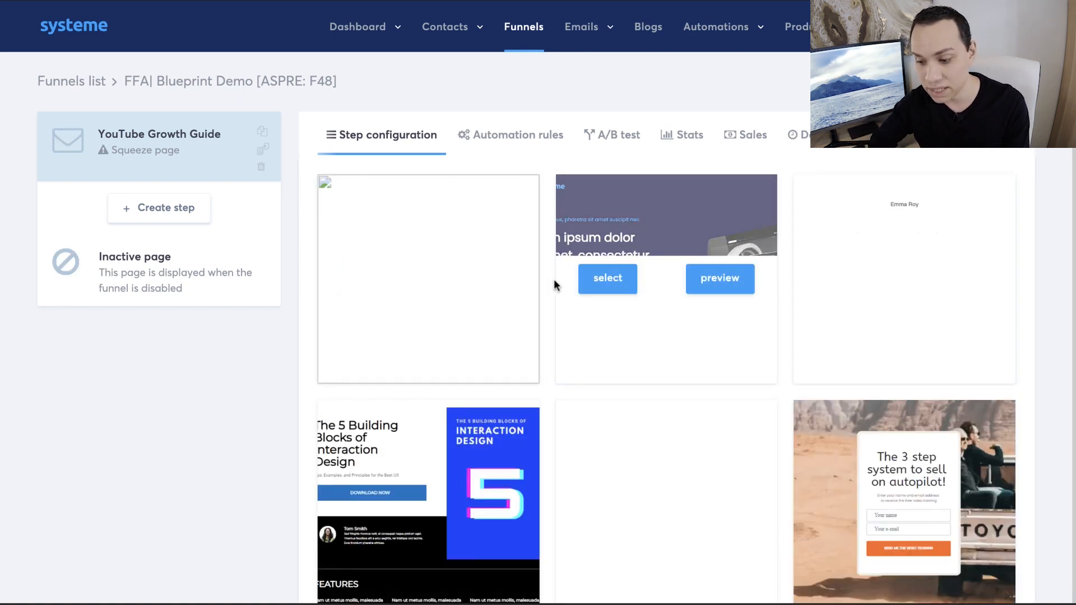
- Look through the available squeeze page templates for the YouTube Growth Guide step
scroll(537, 306, "down", 10)
scroll(538, 303, "down", 10)
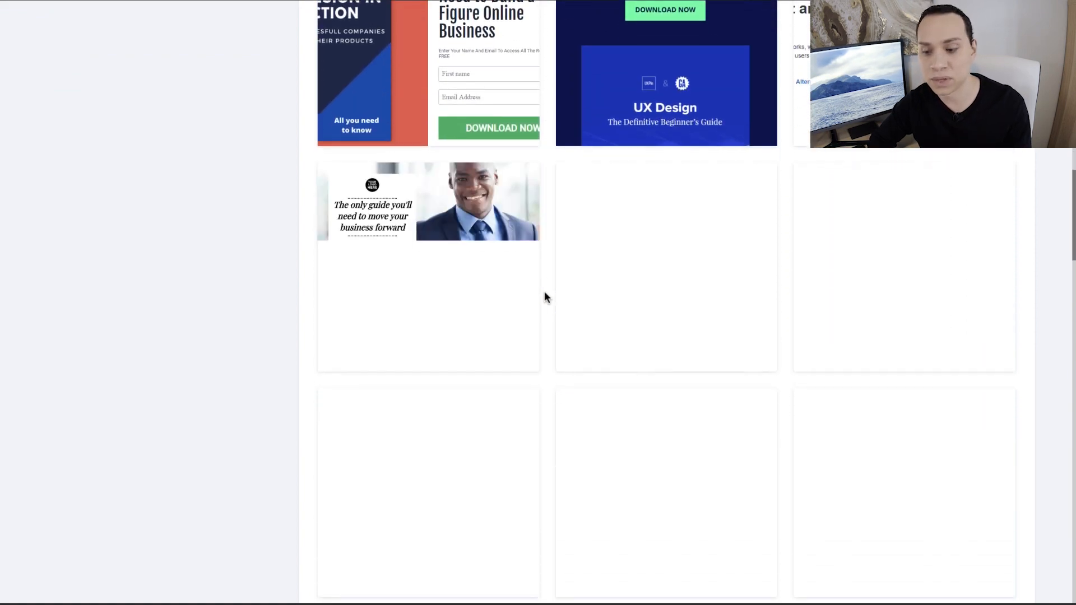
scroll(546, 297, "down", 5)
scroll(546, 297, "up", 8)
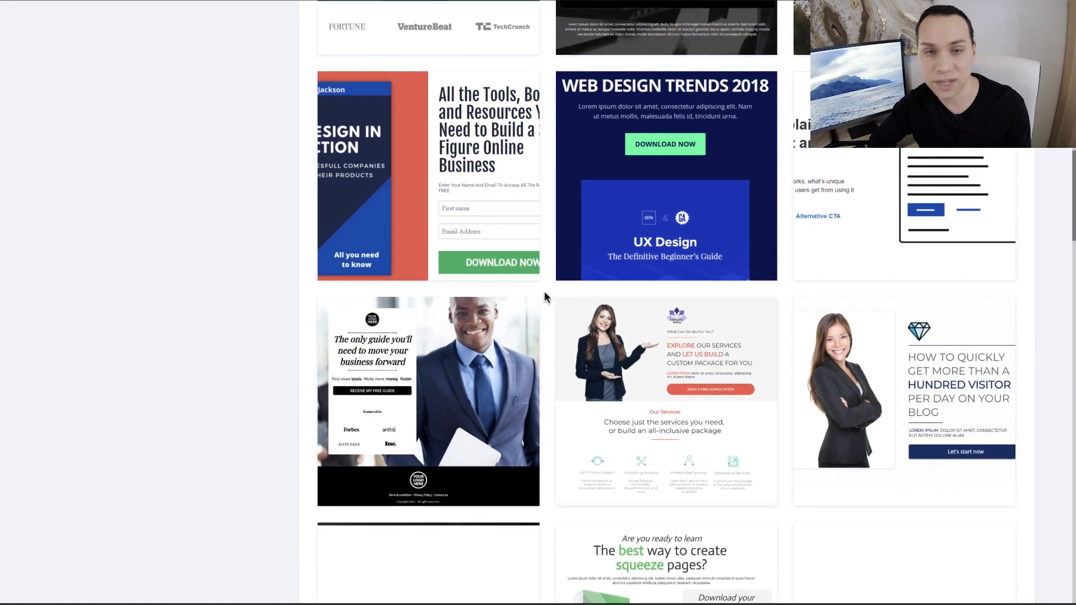
scroll(546, 297, "up", 8)
scroll(545, 297, "down", 5)
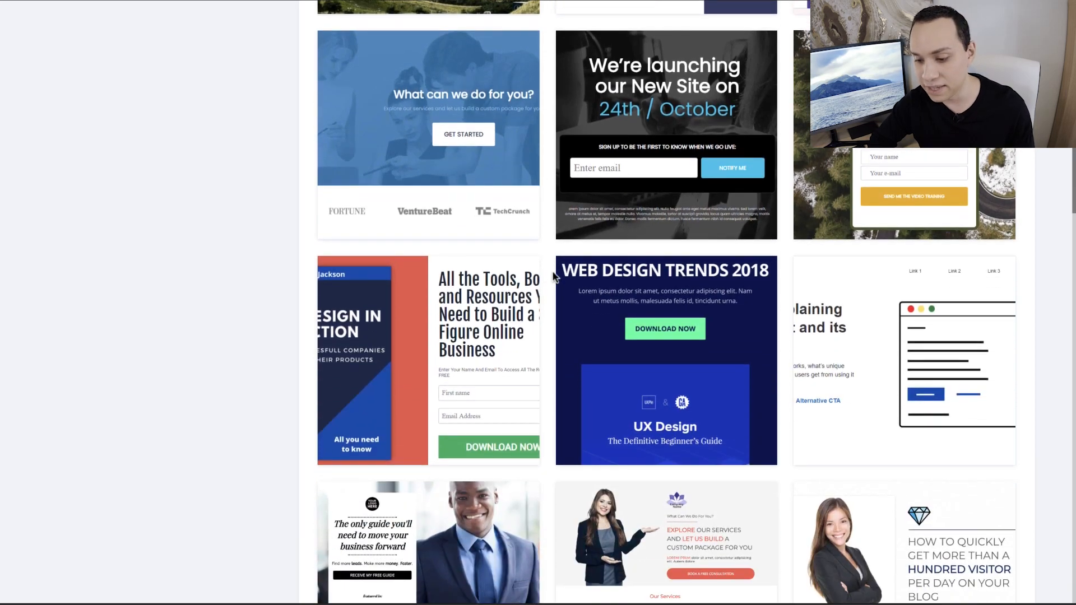
scroll(554, 274, "down", 8)
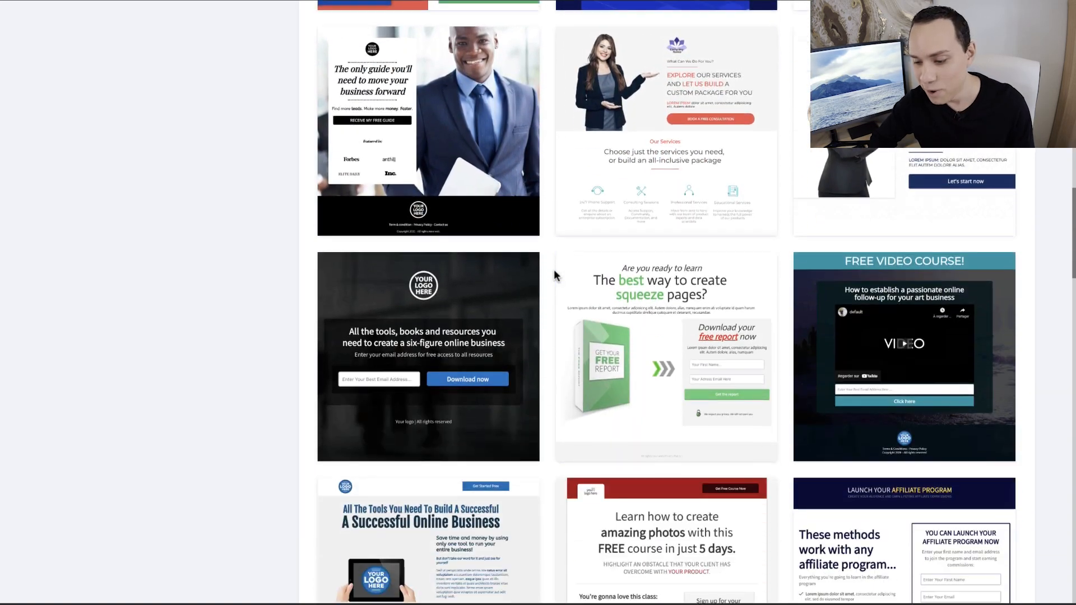
scroll(555, 274, "down", 10)
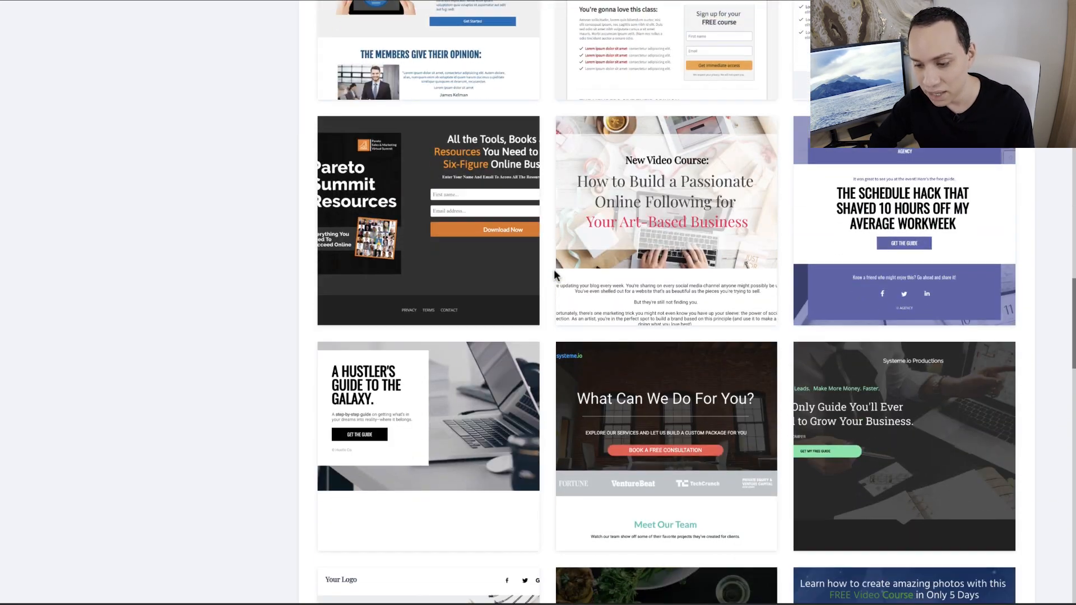
scroll(554, 275, "down", 5)
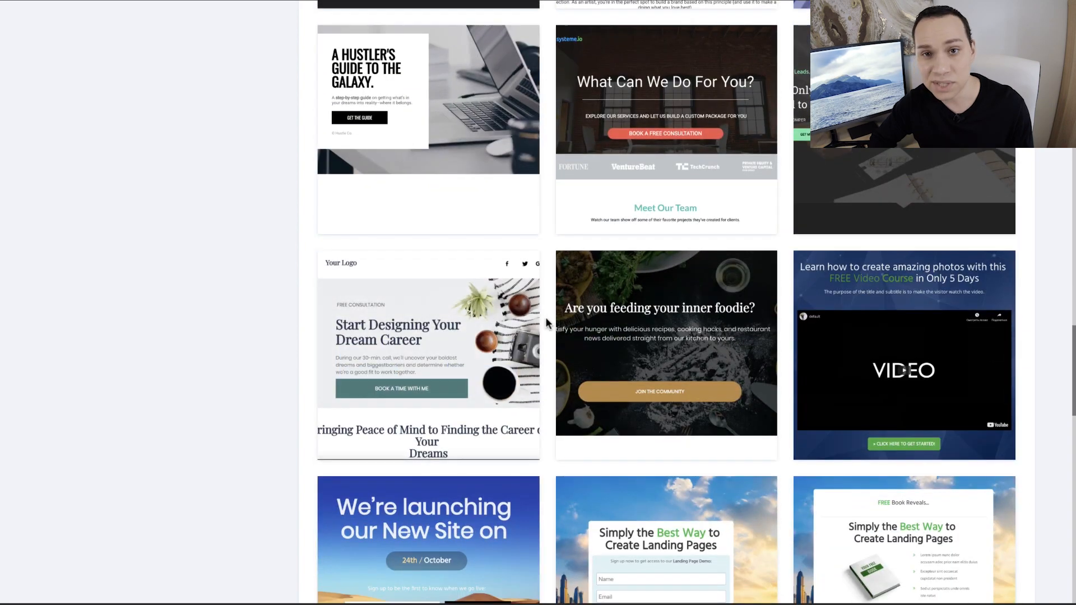
scroll(546, 319, "down", 12)
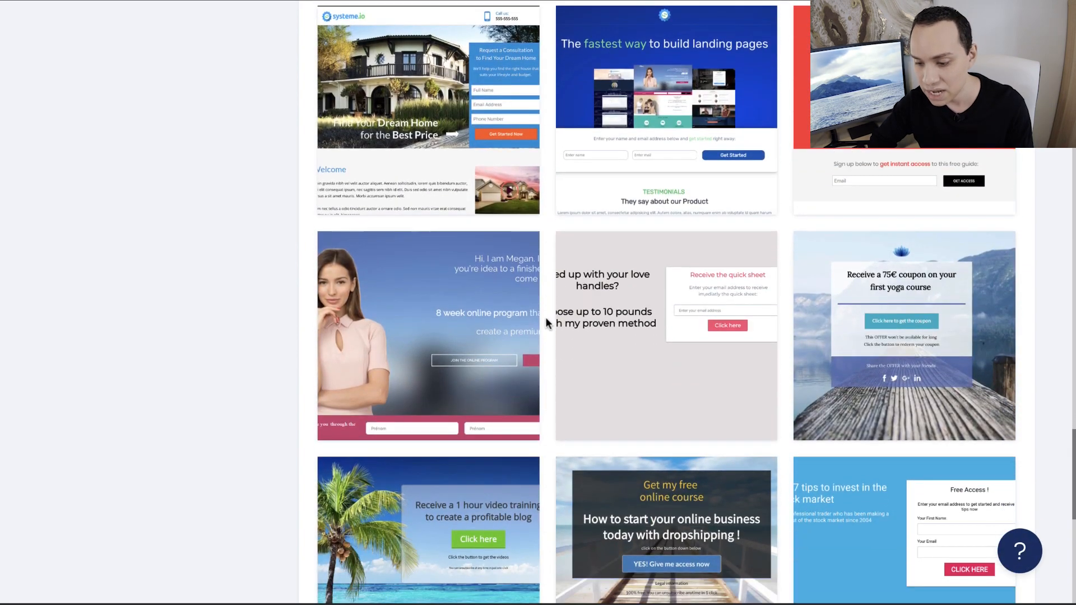
scroll(547, 317, "down", 10)
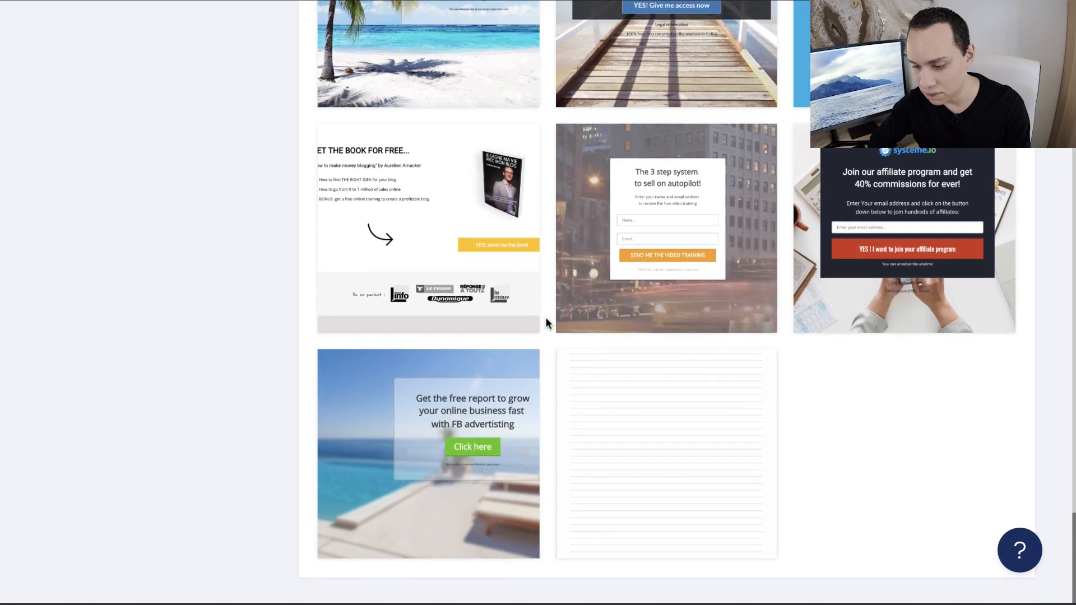
scroll(546, 317, "up", 15)
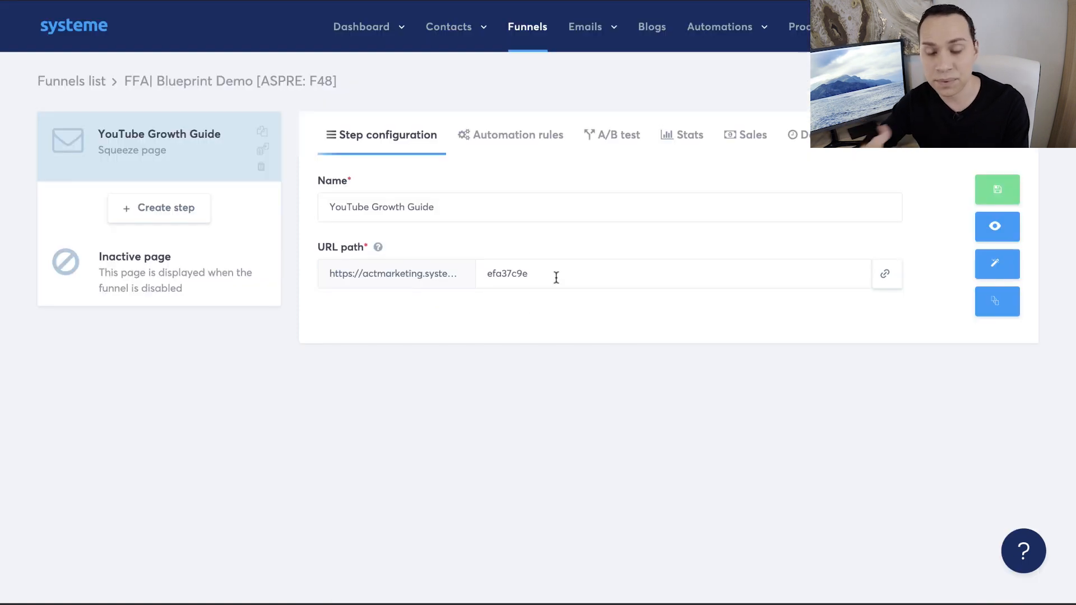
- Set the squeeze page's URL path to "free-blueprint-youtube-growth-guide-43" and save the step configuration
left_click(556, 278)
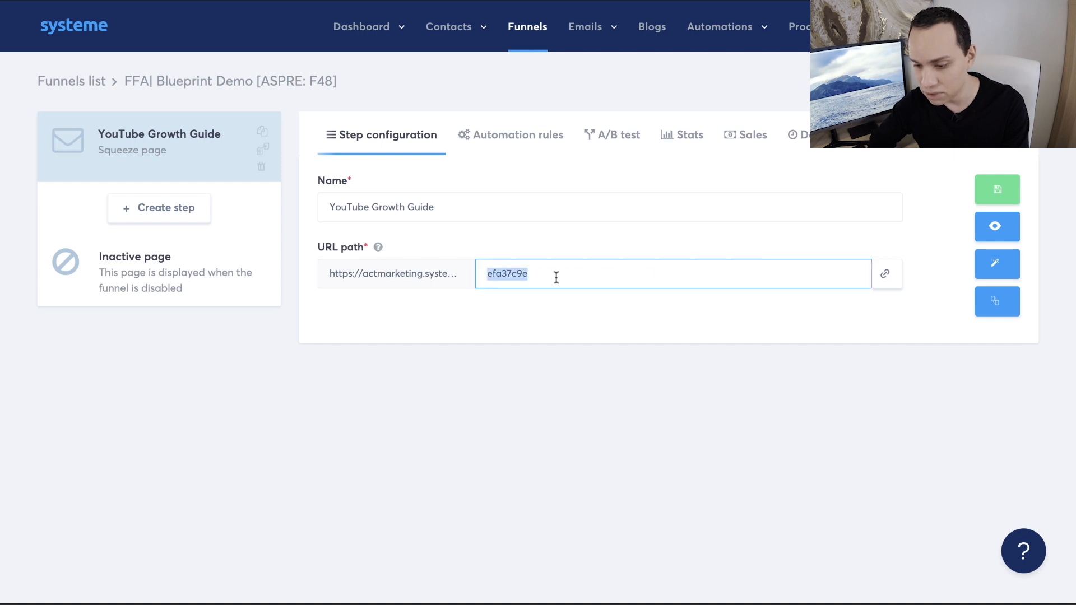
type("free-blueprint-youtube-growth-guide")
type("-43")
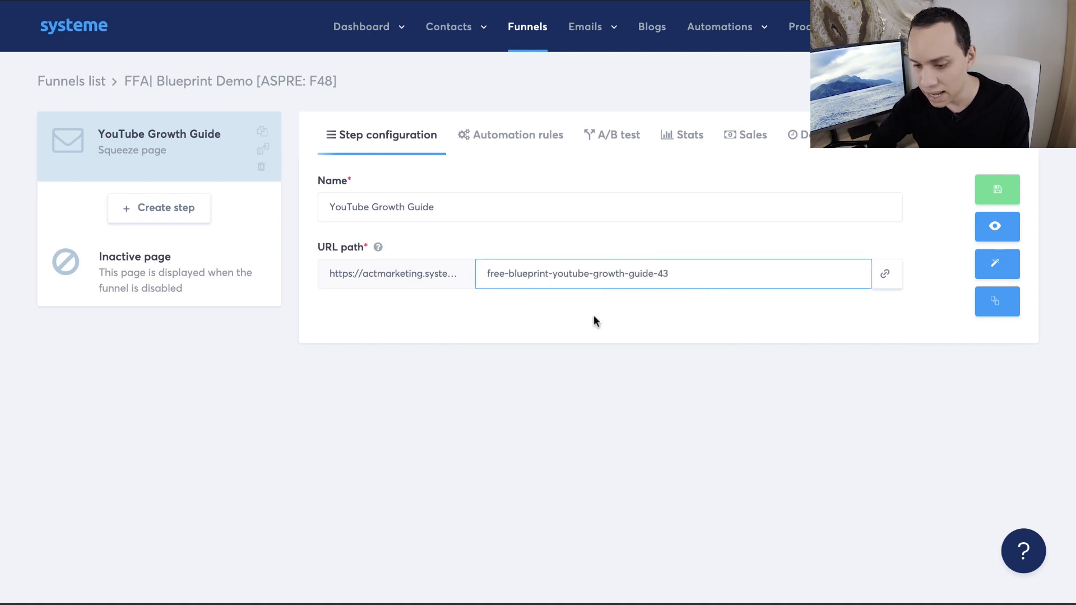
left_click(594, 315)
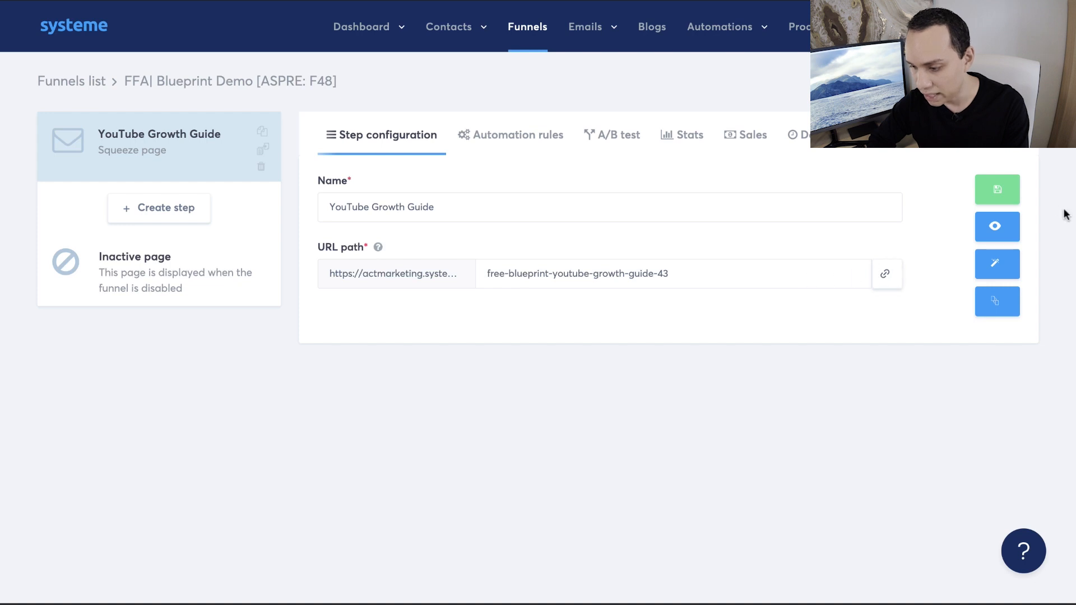
left_click(995, 190)
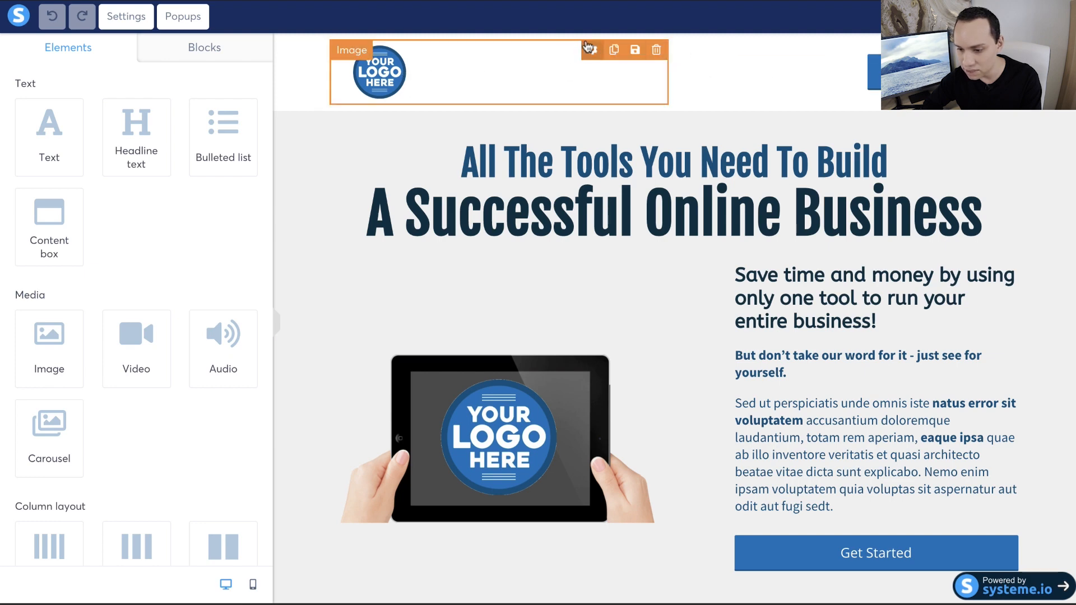
- Open the header logo image's settings and review the available options
left_click(591, 50)
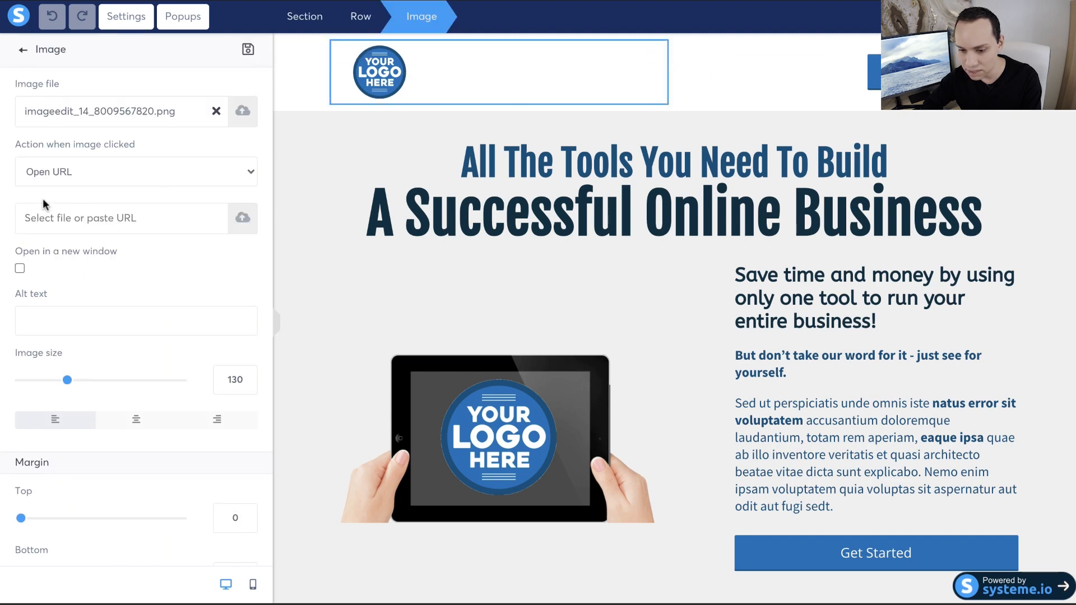
scroll(45, 196, "down", 15)
scroll(137, 188, "up", 1)
scroll(136, 187, "up", 15)
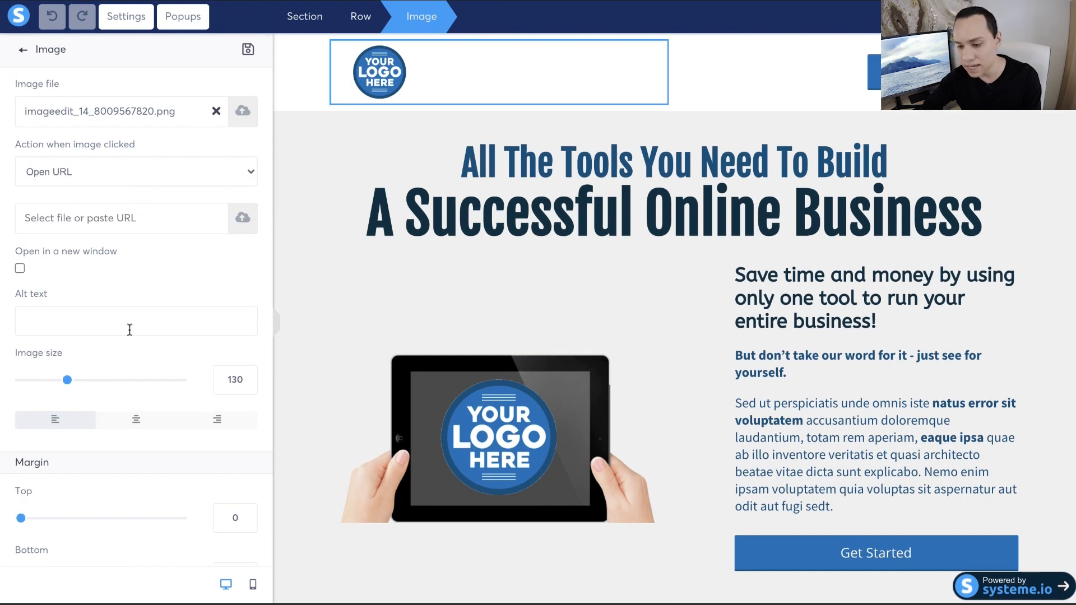
- Delete the header section containing the logo from the page and confirm the deletion
left_click(706, 223)
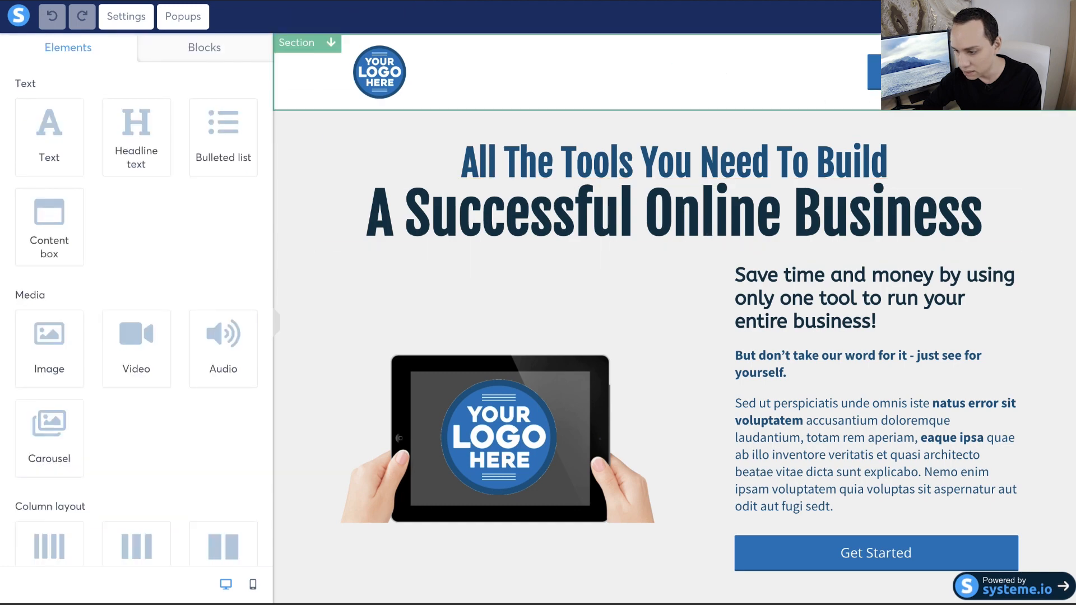
key("Delete")
left_click(587, 89)
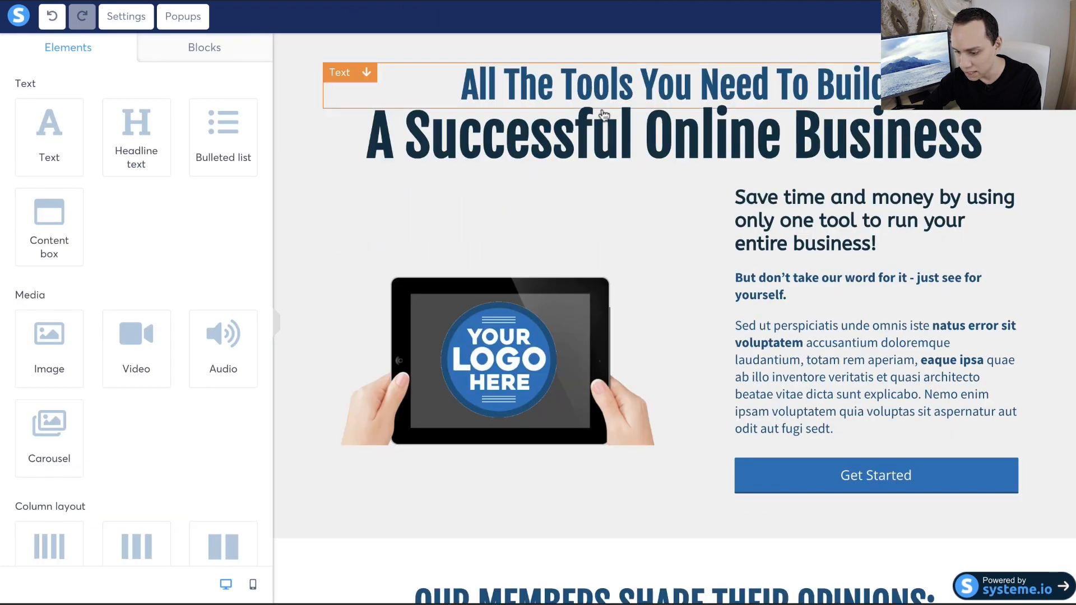
- Review the rest of the page and delete the "Our members share their opinions" testimonials section
scroll(657, 298, "down", 2)
scroll(658, 297, "down", 10)
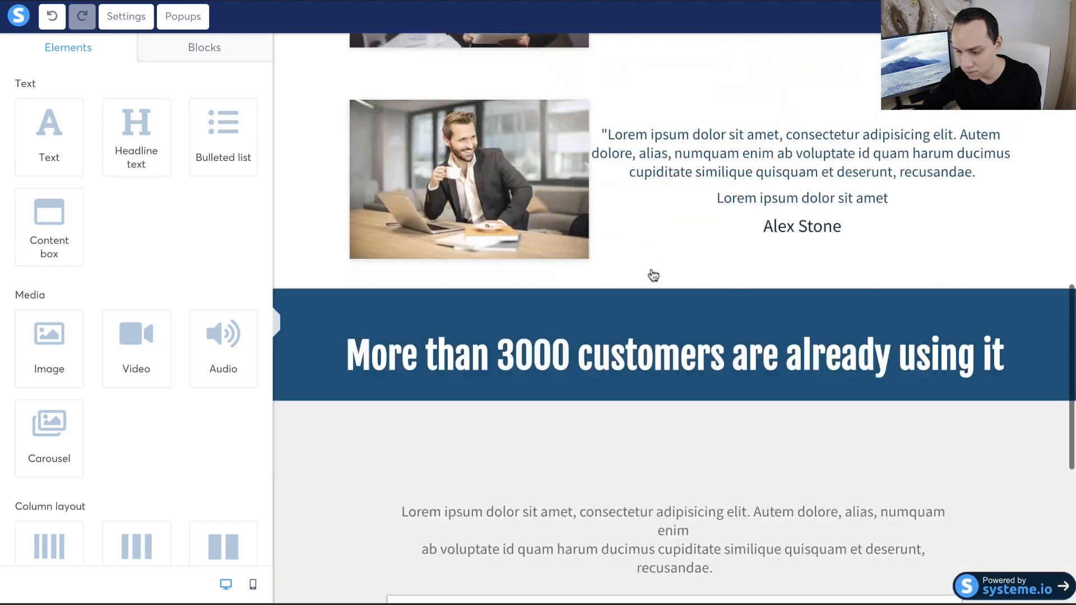
scroll(653, 275, "down", 6)
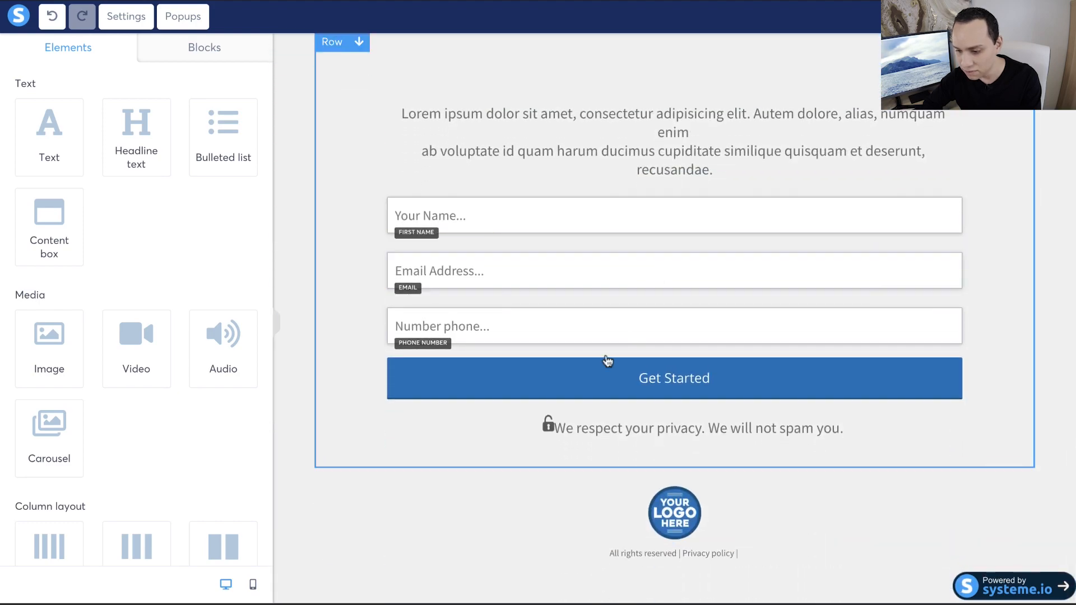
scroll(608, 360, "up", 5)
scroll(600, 209, "up", 9)
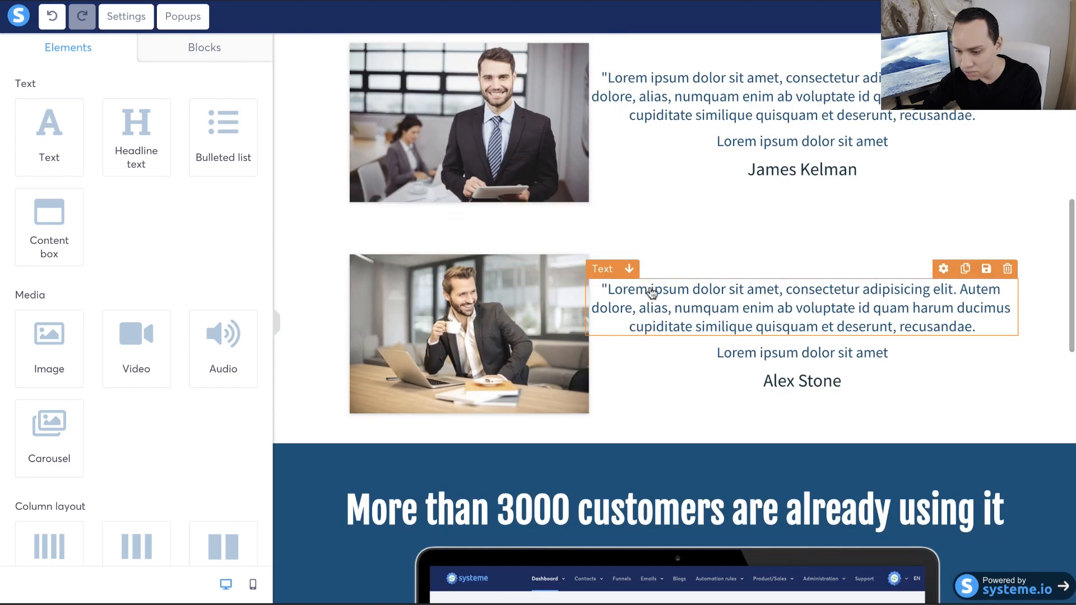
scroll(649, 288, "up", 4)
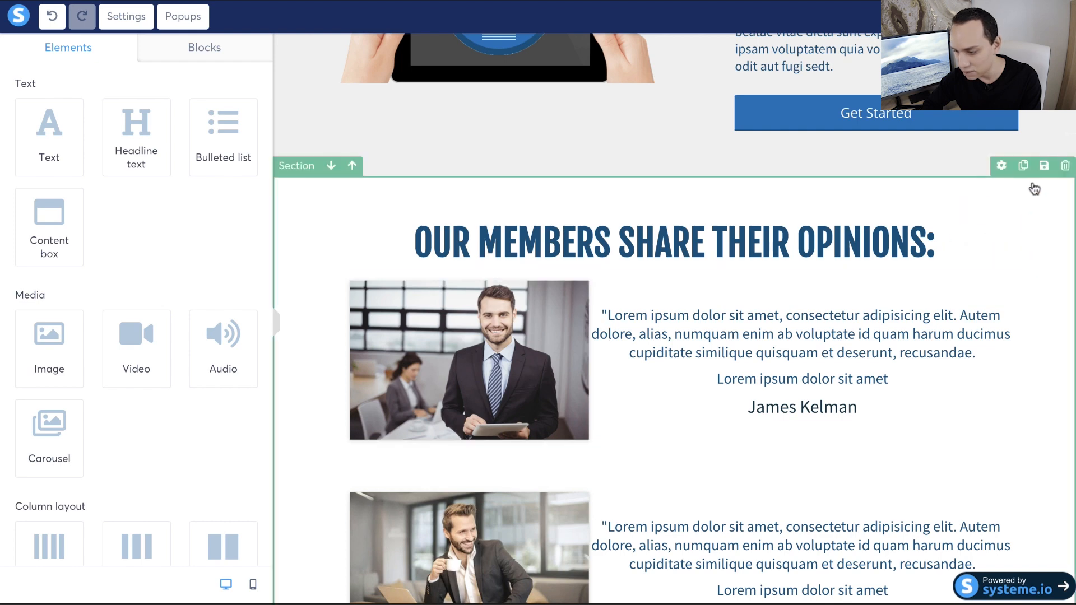
left_click(1065, 166)
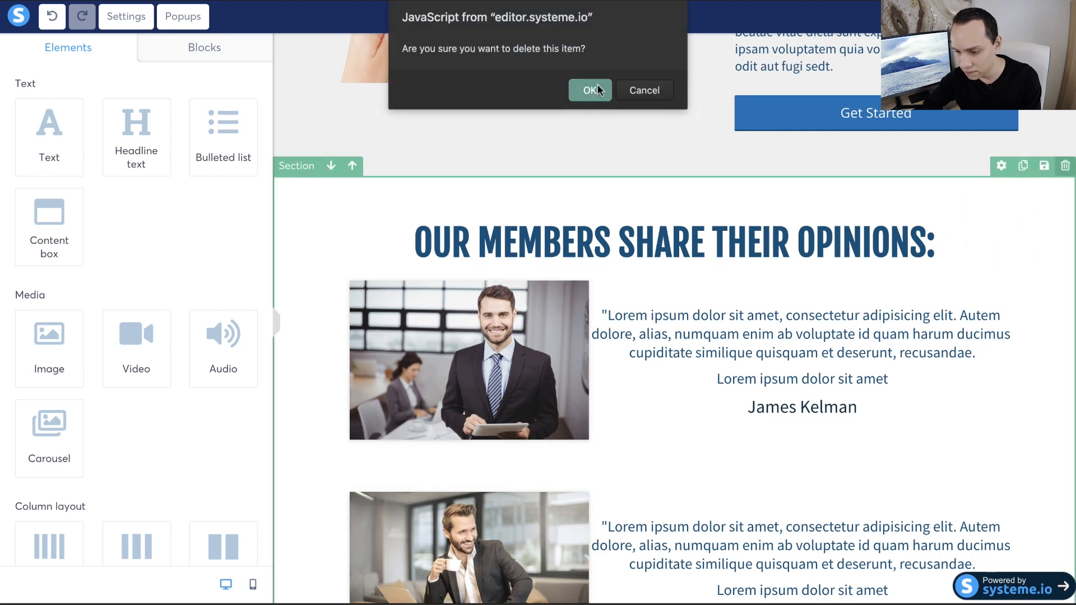
left_click(598, 90)
scroll(524, 241, "up", 4)
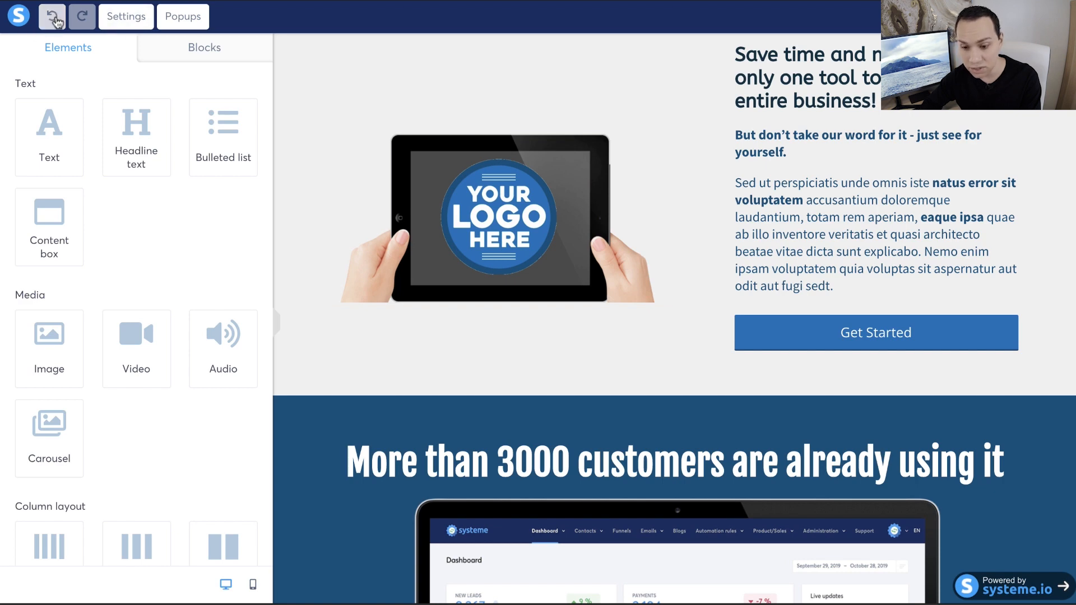
- Browse the prebuilt Team presentation blocks available for the page
left_click(207, 49)
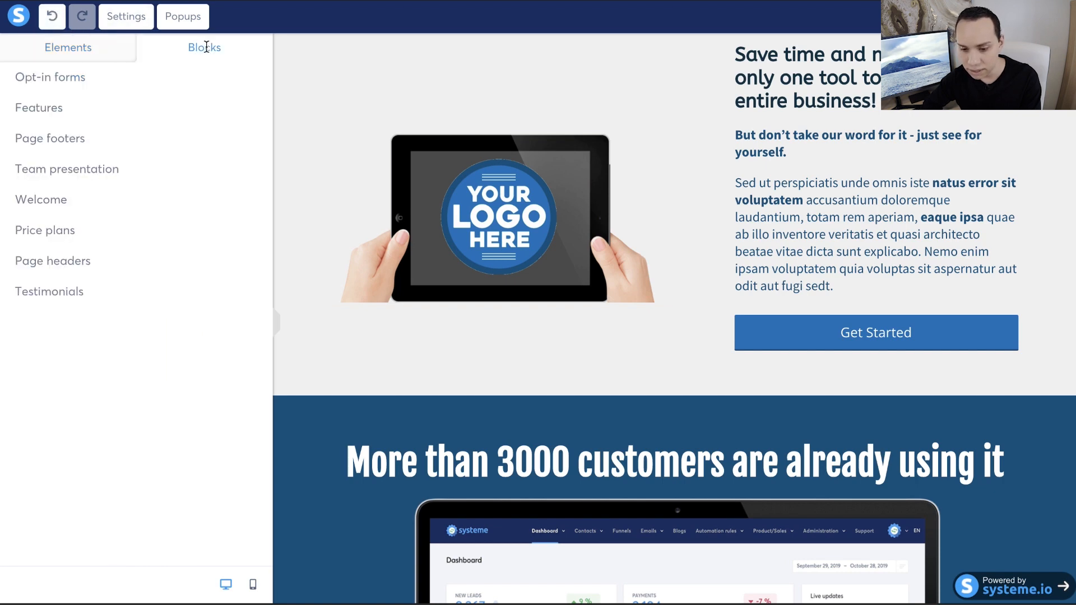
left_click(66, 170)
scroll(132, 178, "down", 2)
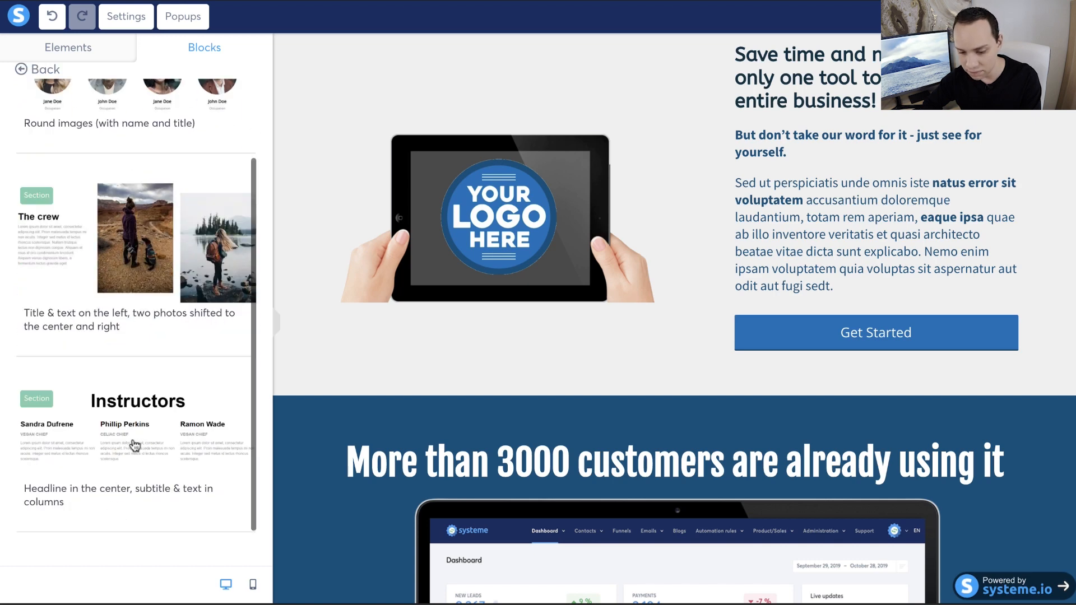
- Add the "Round images (with name and title)" team presentation block at the end of the page
scroll(133, 451, "up", 2)
left_click(143, 166)
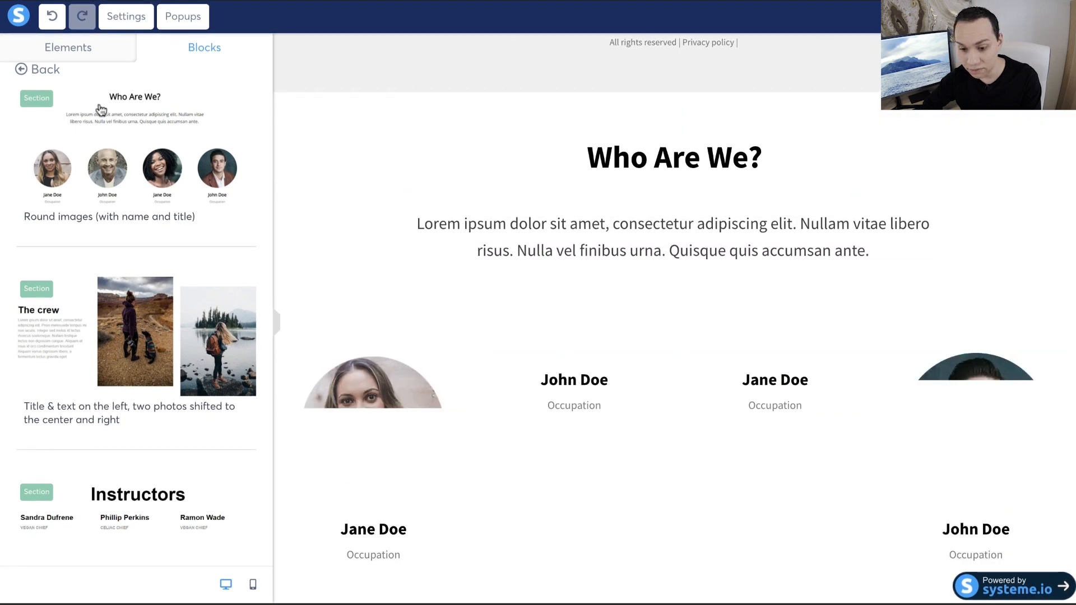
- Browse the prebuilt Welcome section blocks and return to the block category list
left_click(43, 71)
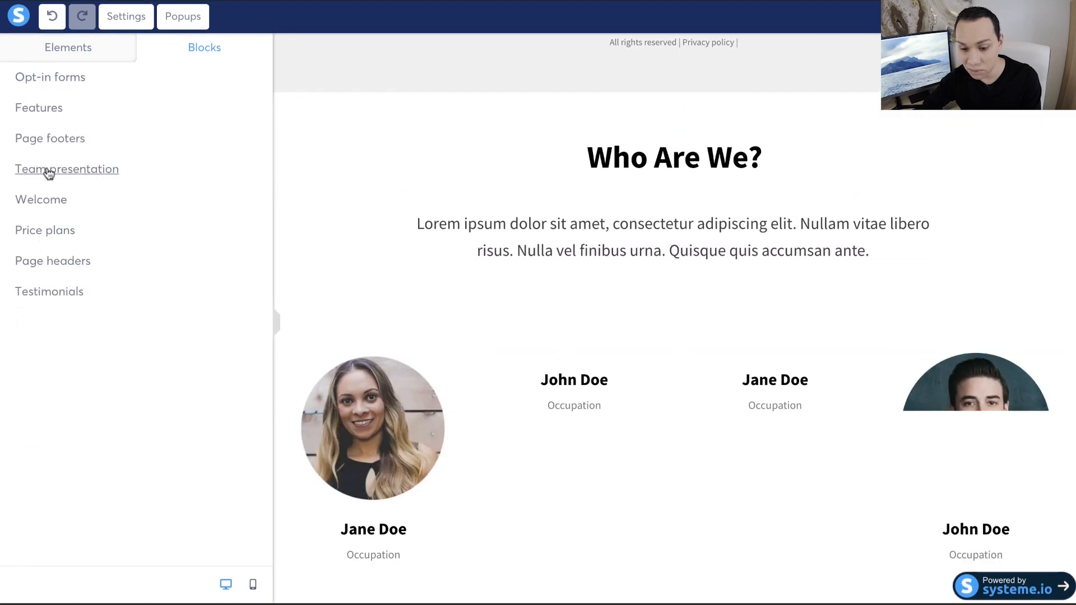
left_click(39, 205)
scroll(178, 192, "down", 5)
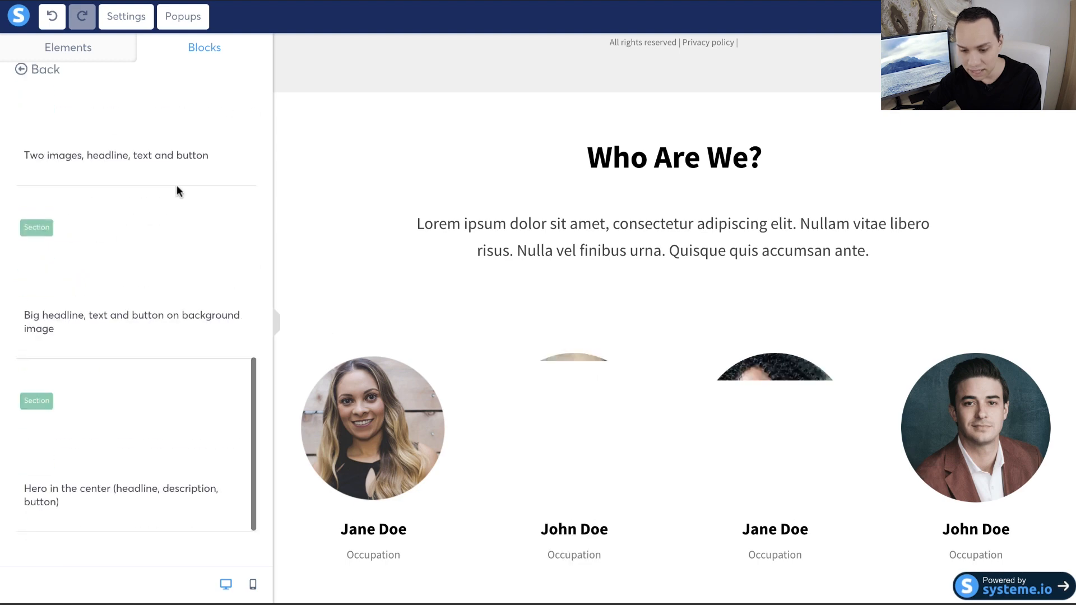
scroll(169, 331, "up", 5)
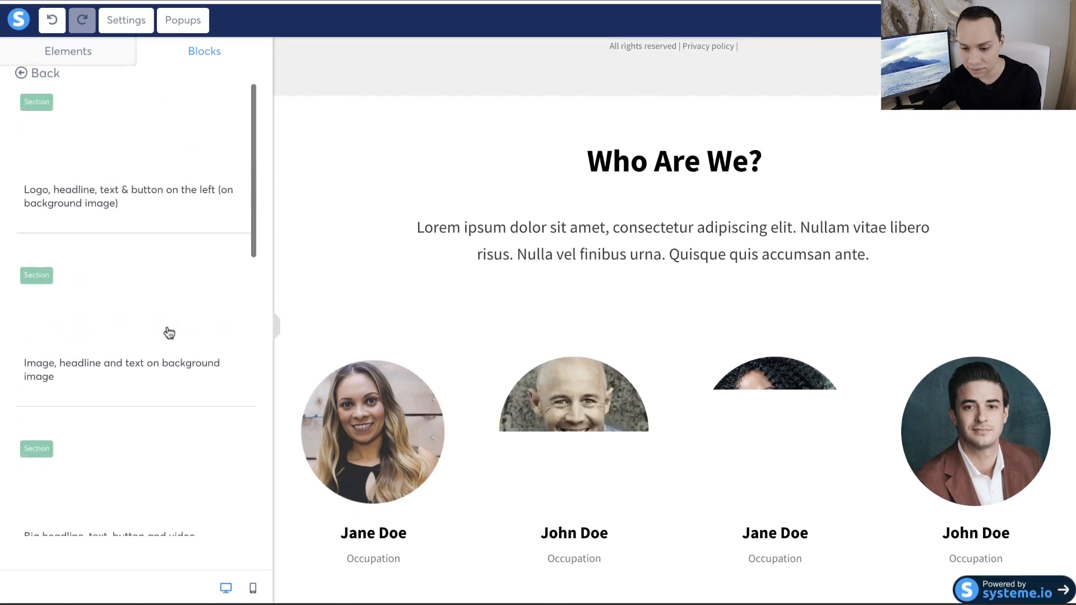
scroll(167, 150, "down", 5)
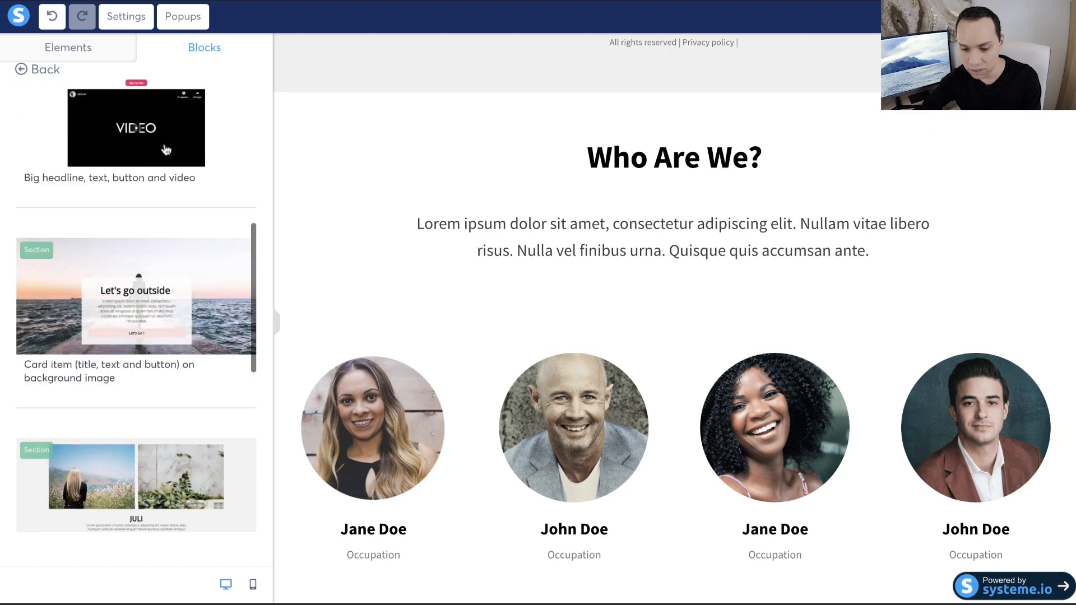
scroll(166, 150, "down", 2)
scroll(134, 482, "down", 5)
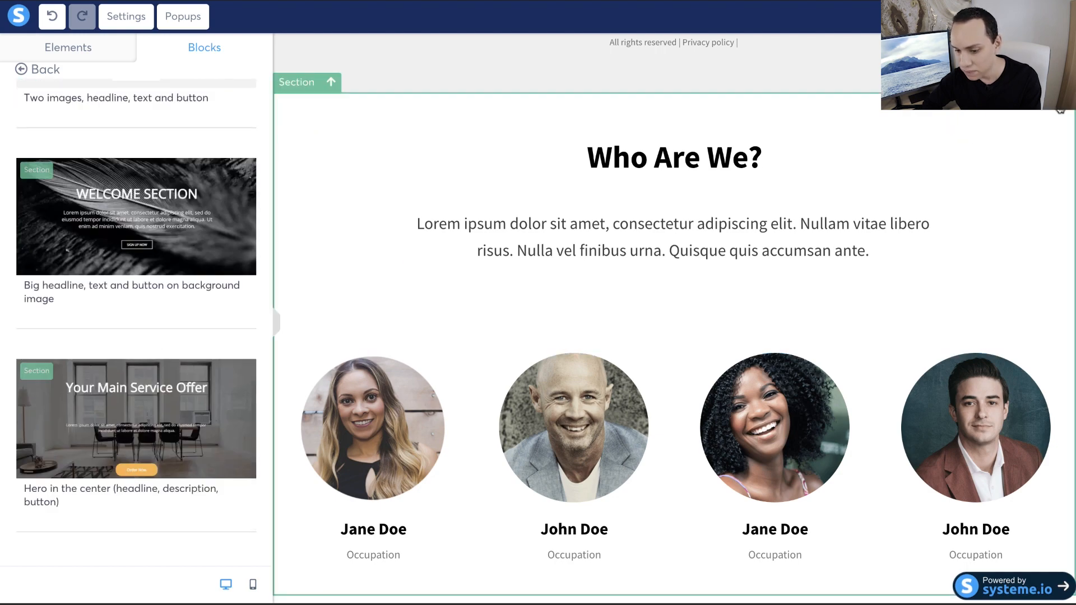
left_click(32, 72)
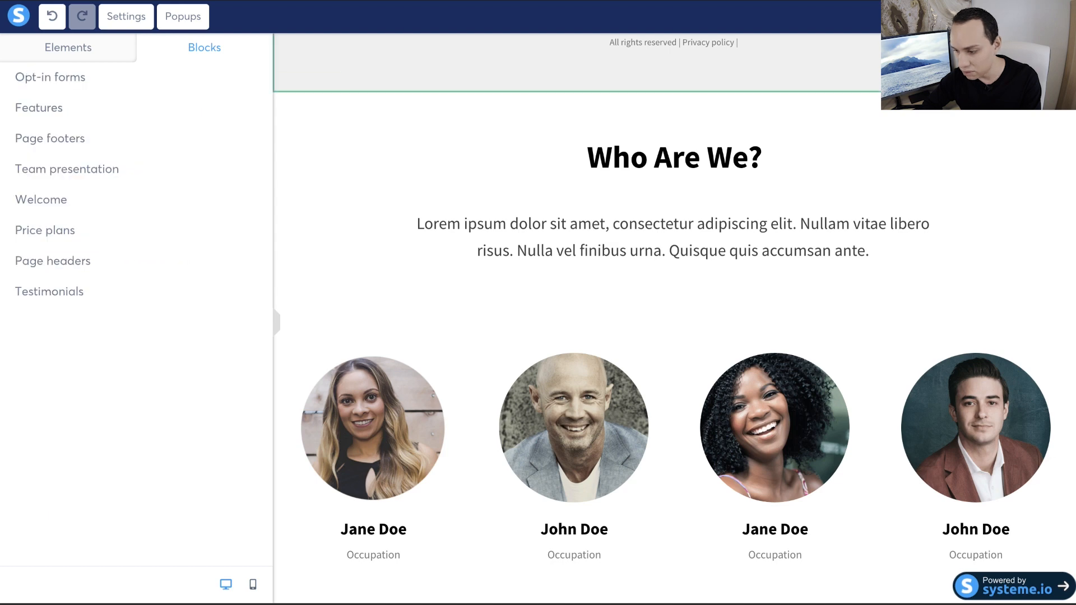
- Delete the "Who Are We?" team section from the page and confirm the deletion
left_click(1059, 83)
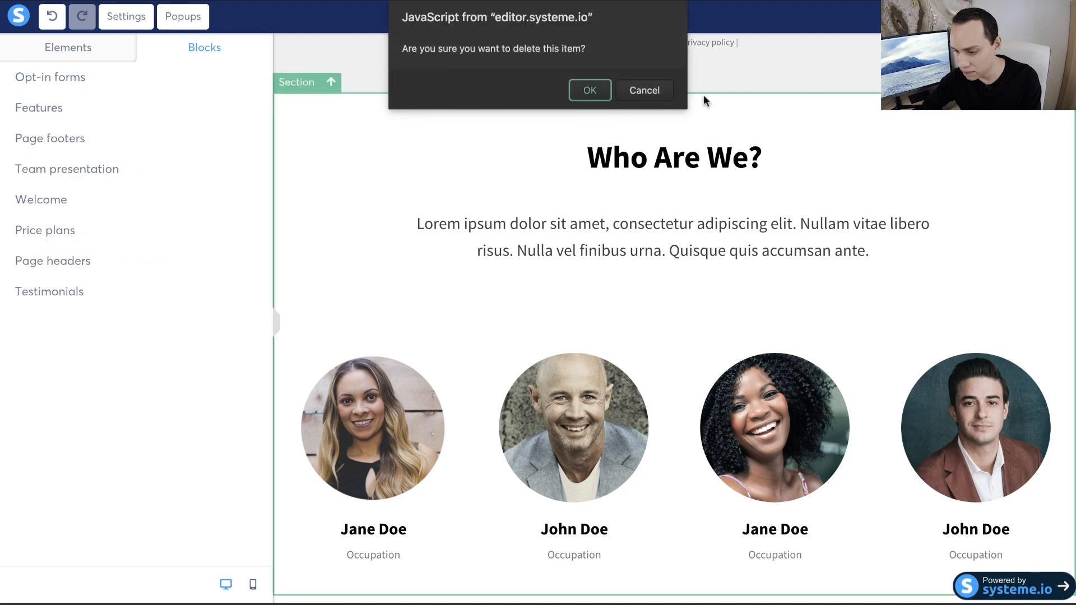
left_click(582, 93)
- Add a bulleted list element beneath the "Save time and money" subheading, beside the tablet image
scroll(610, 89, "up", 10)
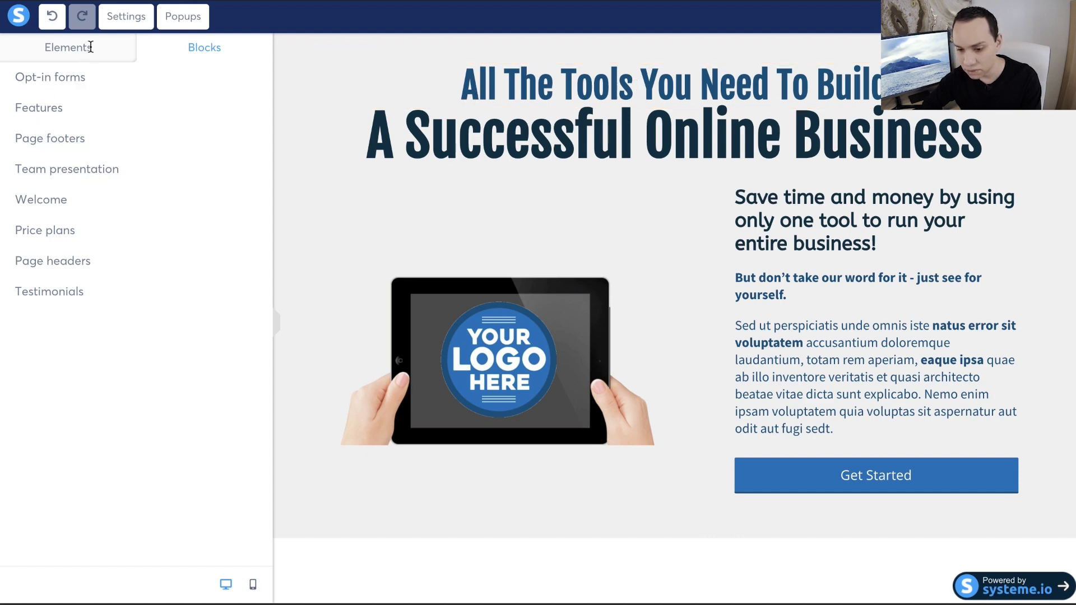
left_click(67, 47)
left_click_drag(219, 139, 904, 285)
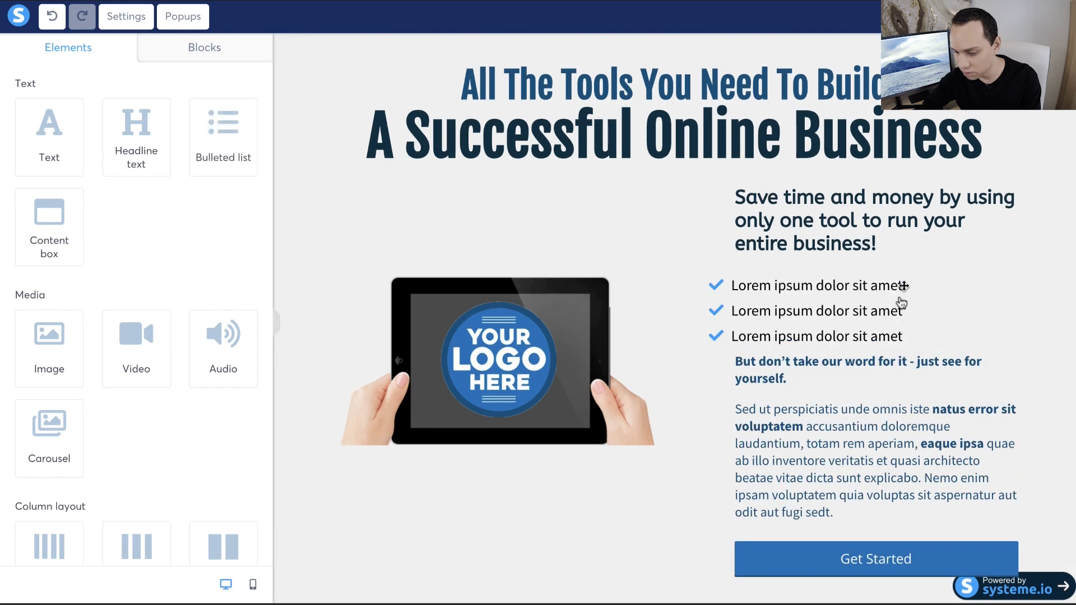
- Delete the placeholder paragraphs below the bulleted list and the "Save time and money" subheading above it
left_click(1009, 391)
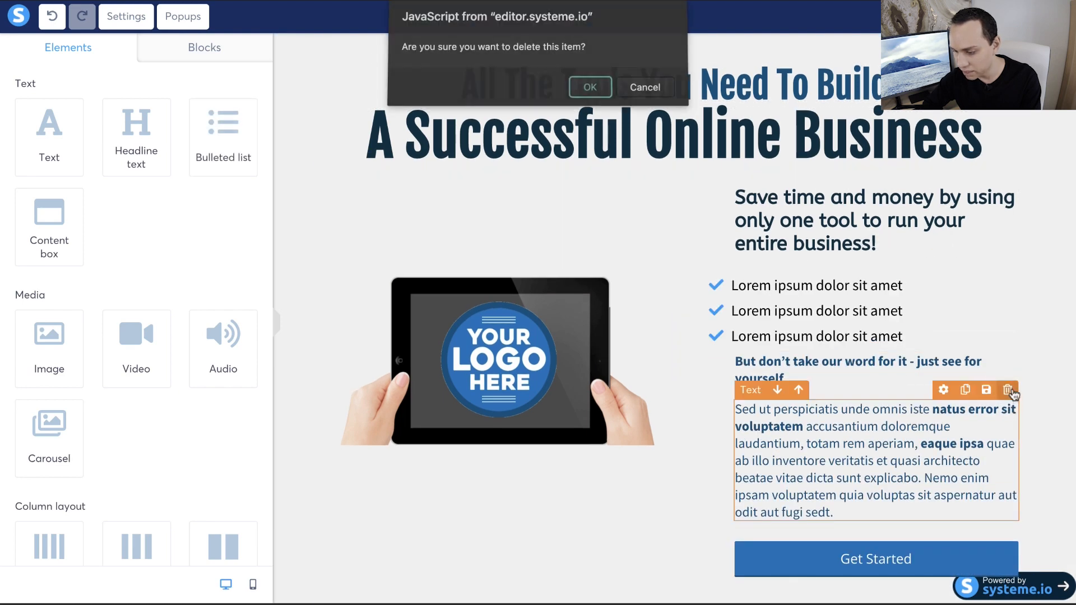
key("Return")
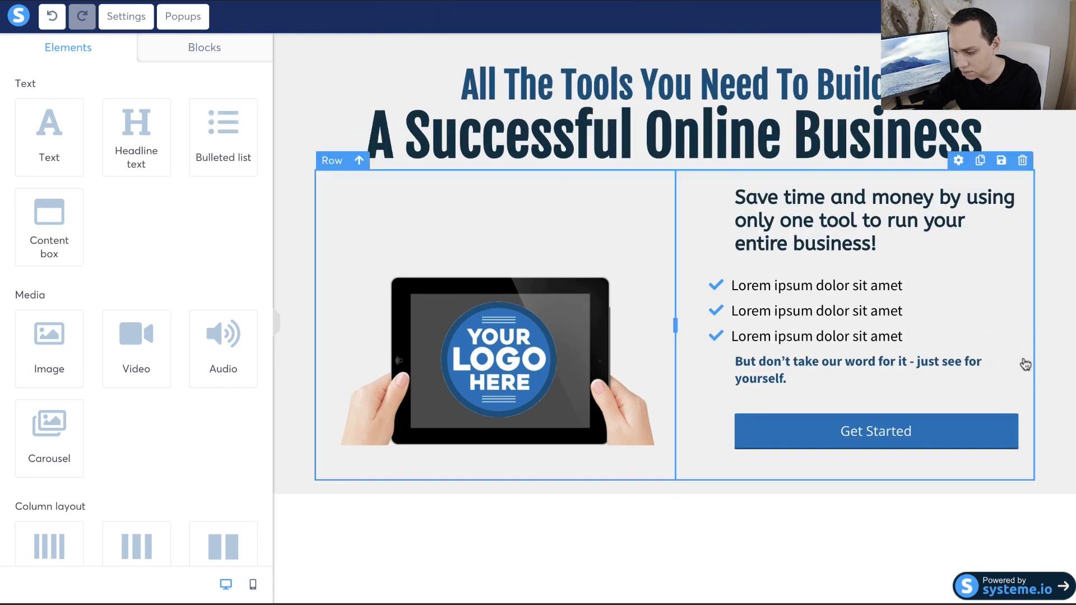
left_click(820, 209)
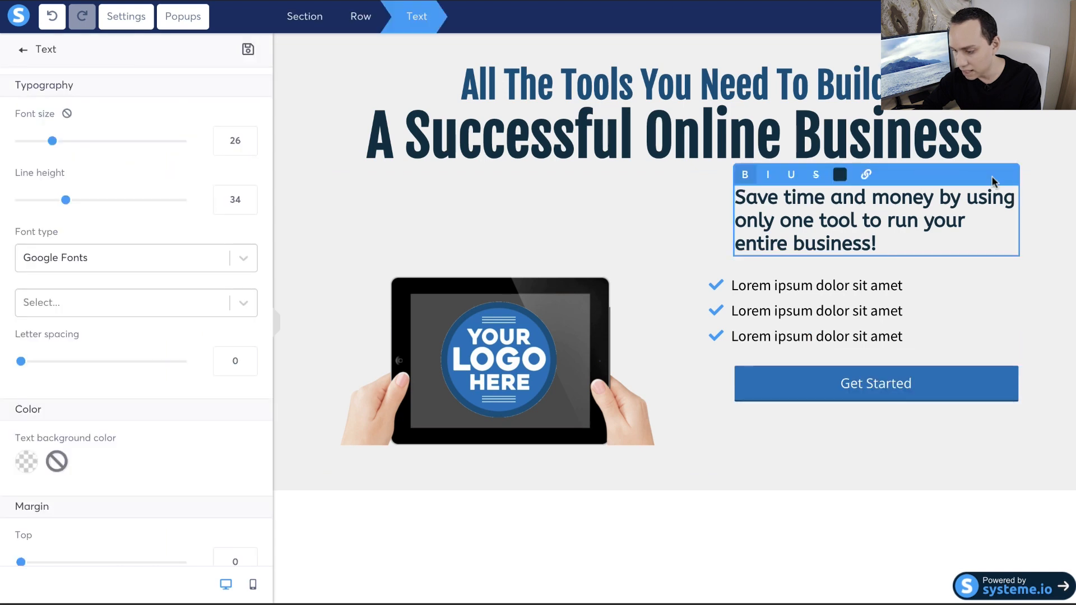
left_click(1047, 196)
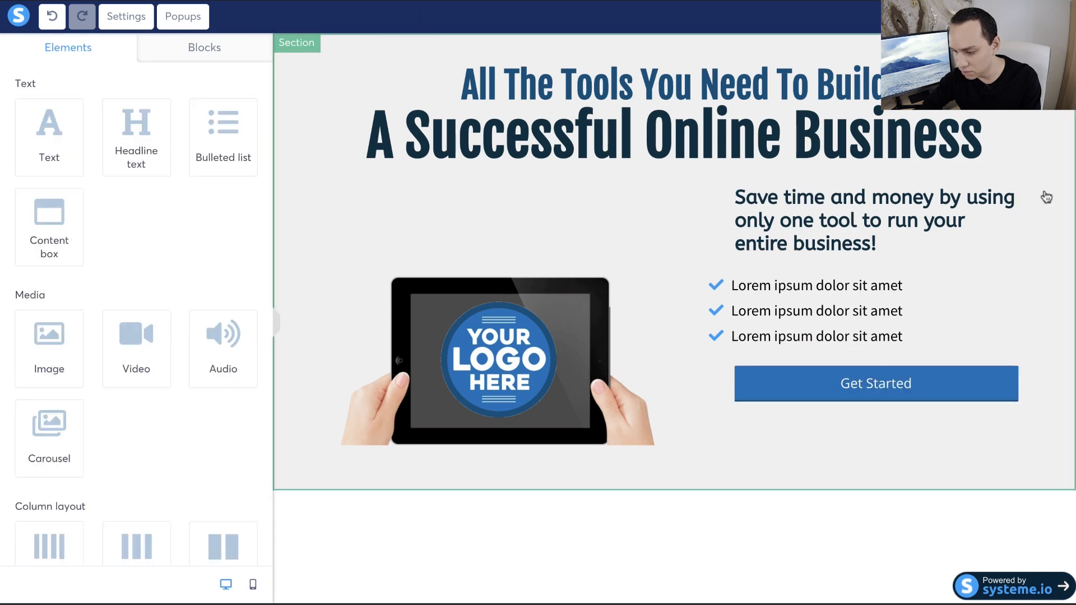
left_click(1008, 176)
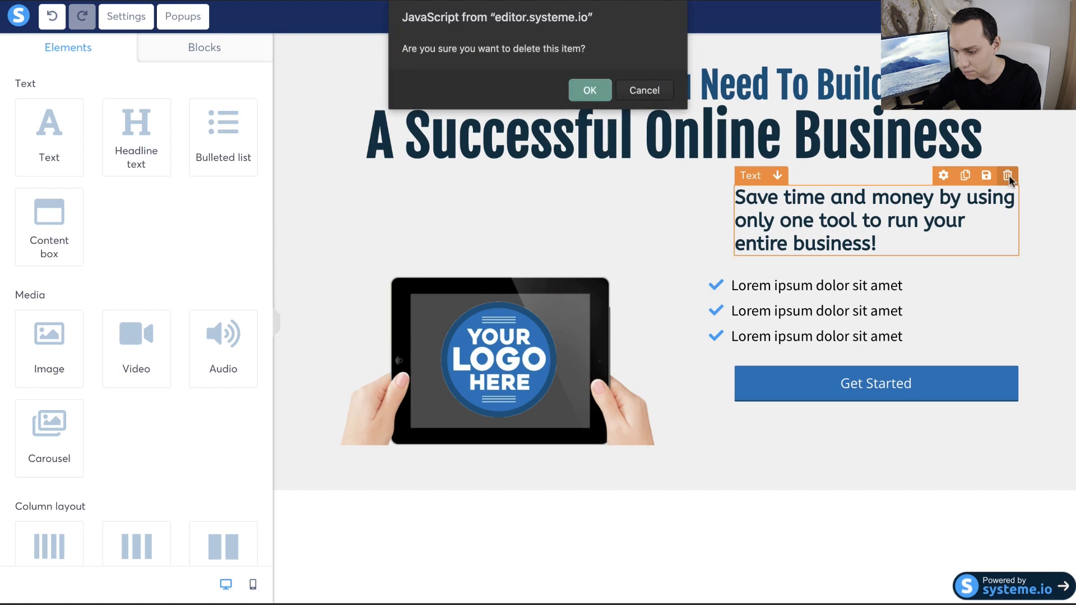
left_click(598, 88)
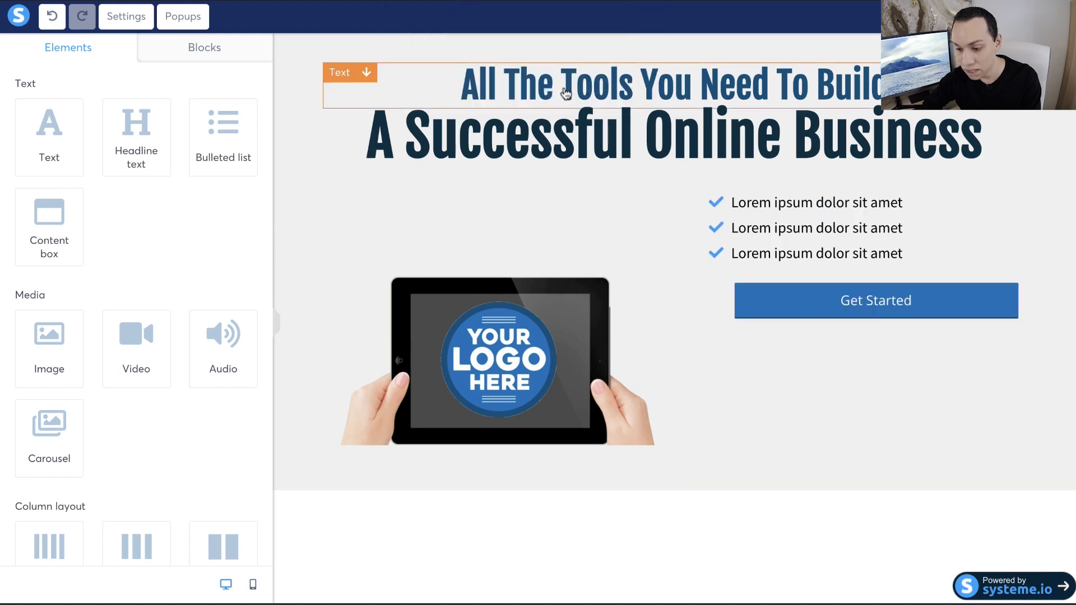
- Replace the upper headline text with "100% Free Blueprint" and leave the element settings
left_click(585, 83)
triple_click(585, 83)
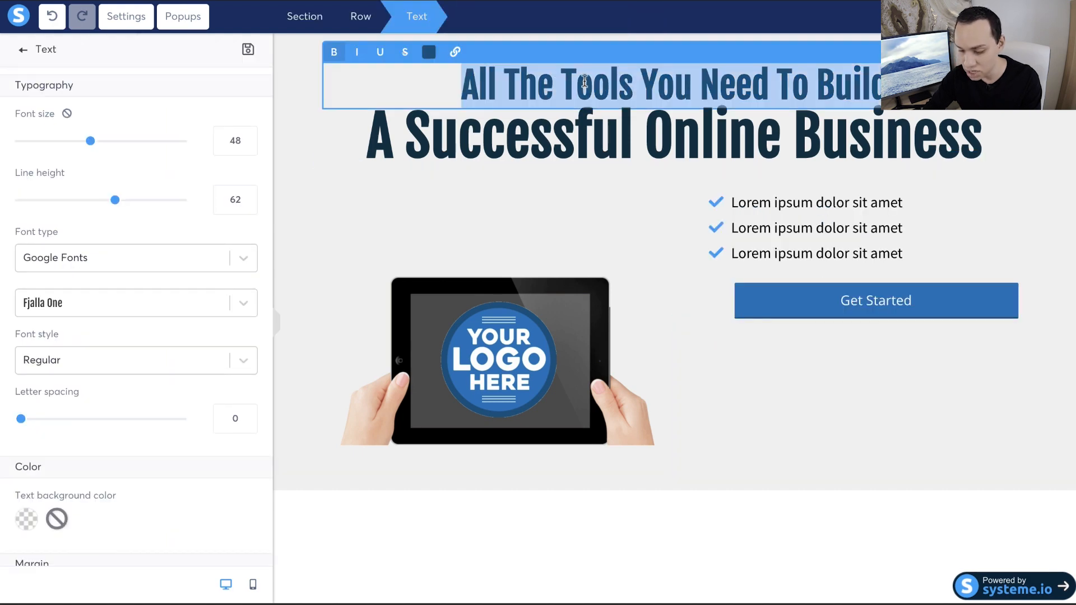
type("100% Free Blueprint")
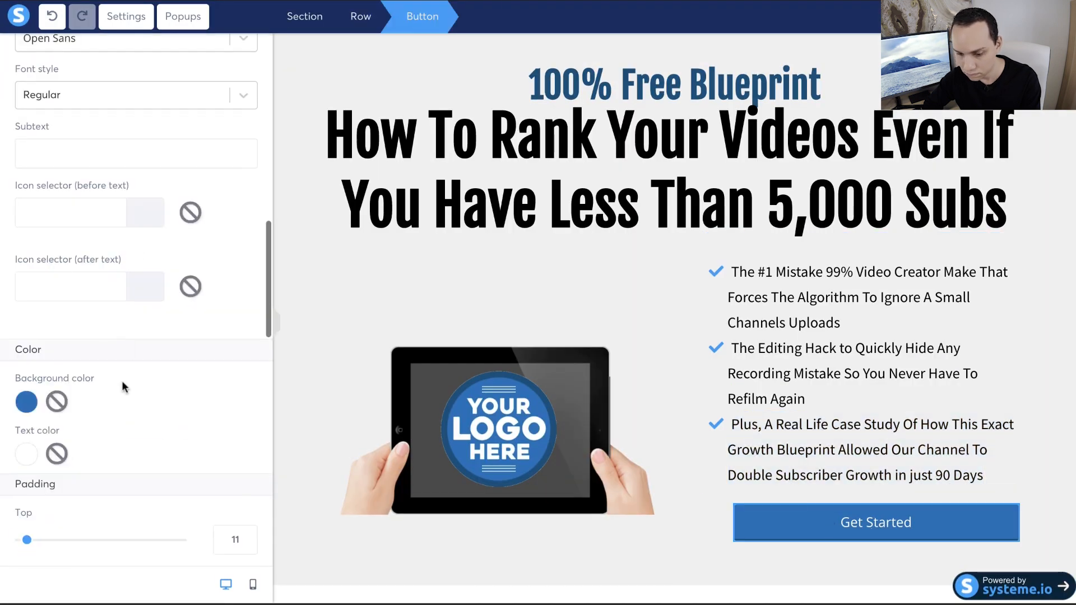
scroll(123, 382, "up", 10)
left_click(363, 292)
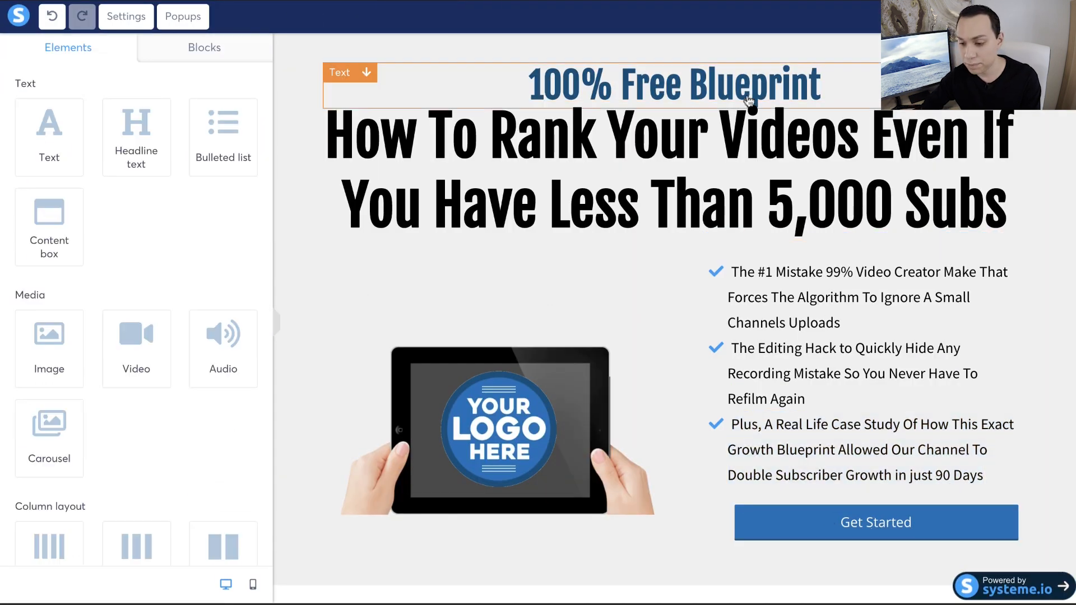
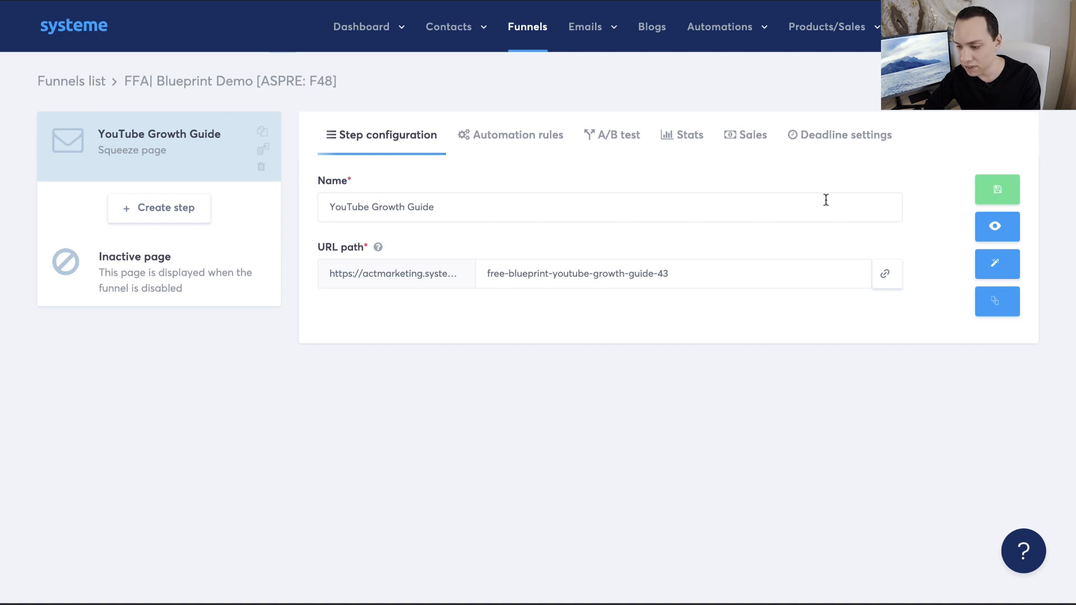
- Preview the YouTube Growth Guide squeeze page and check the opt-in popup behind its Download Now button
left_click(1000, 227)
left_click(812, 526)
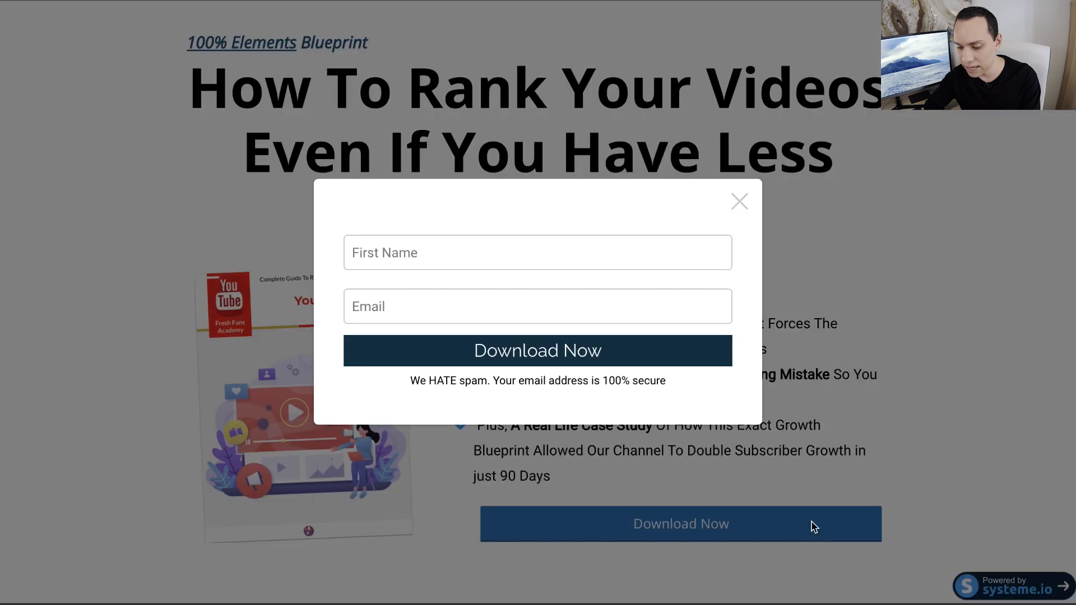
left_click(740, 201)
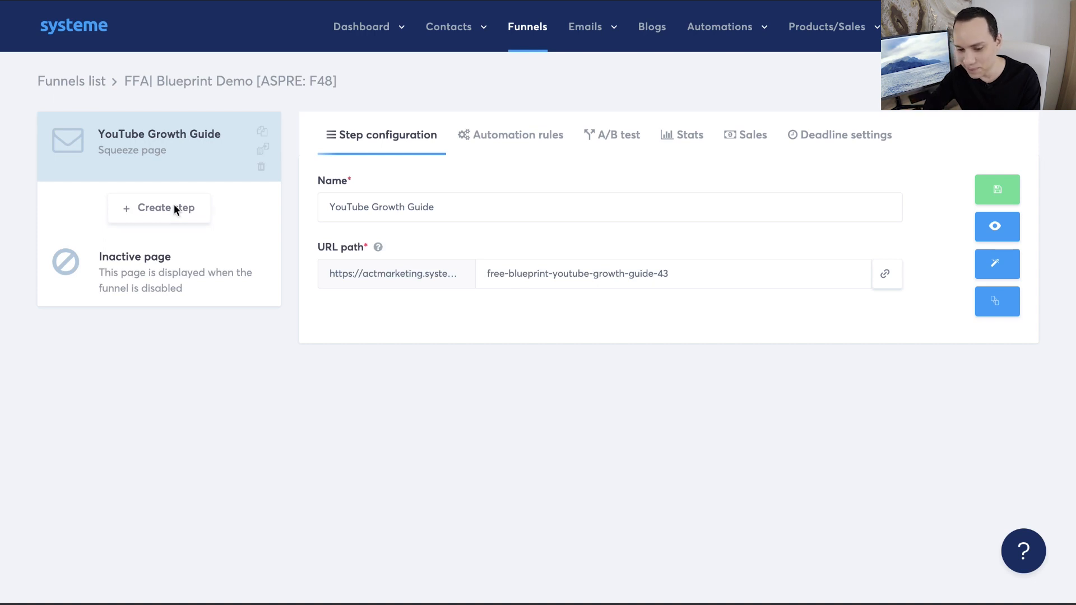
- Create a funnel step named "Confirm Your Email" with the type Opt-in thank you page
left_click(174, 204)
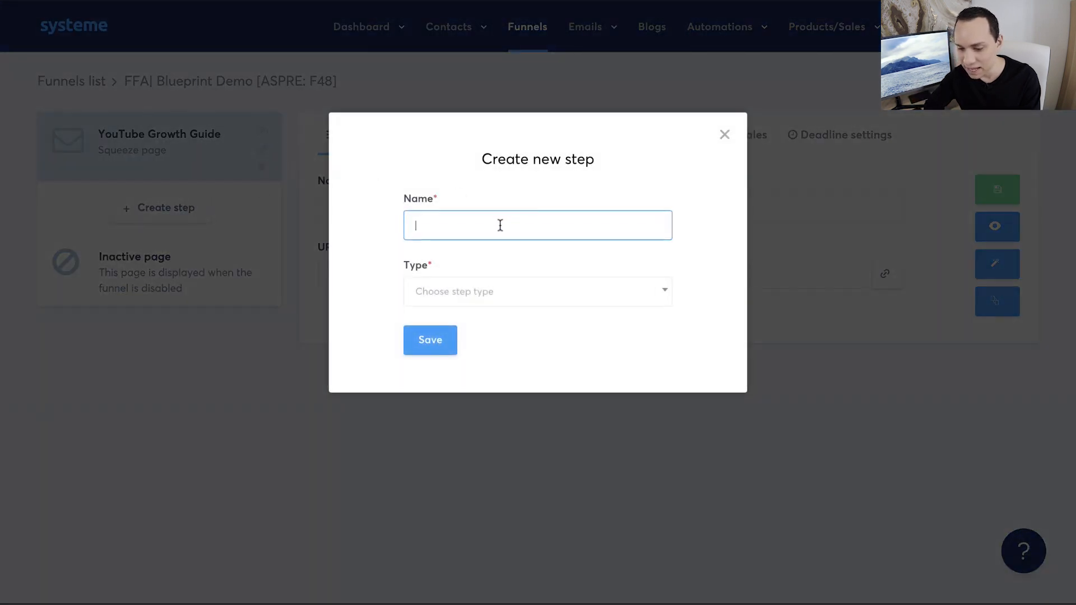
left_click(501, 225)
left_click(466, 285)
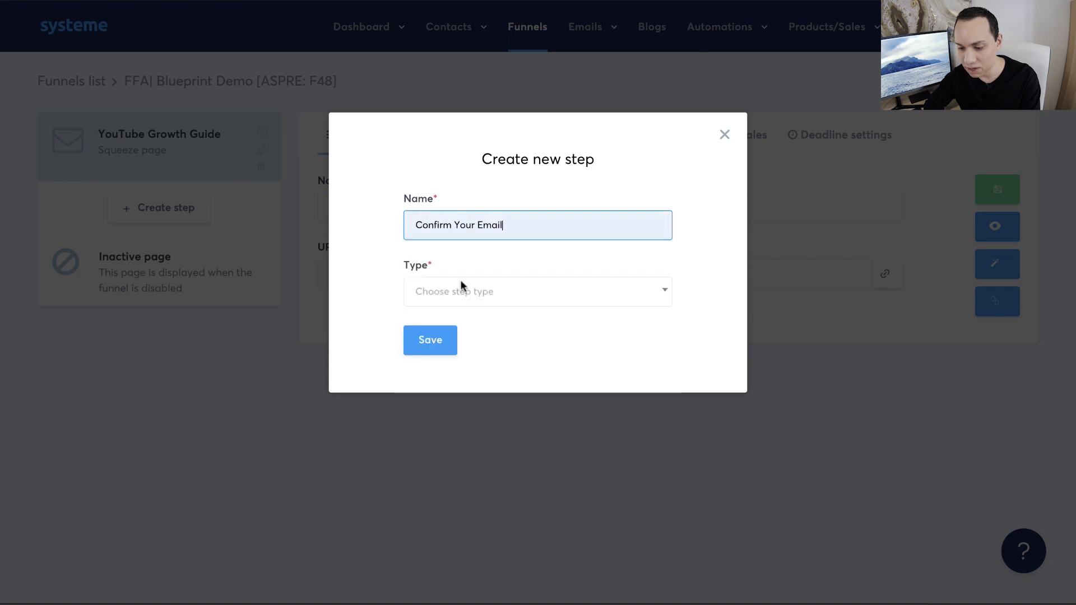
left_click(476, 291)
scroll(509, 386, "down", 1)
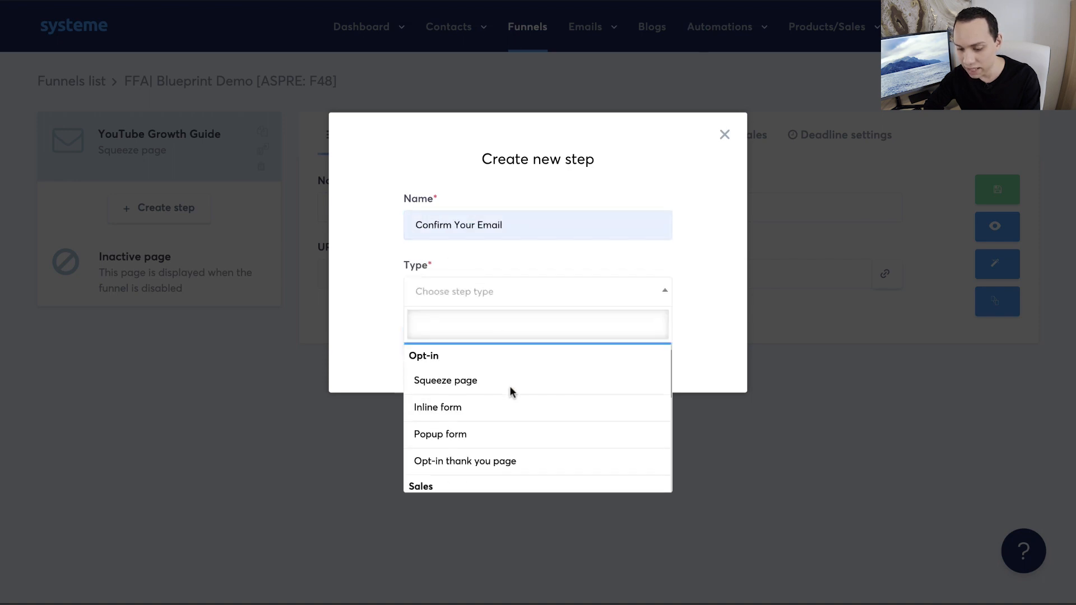
scroll(485, 449, "down", 6)
scroll(485, 449, "up", 5)
left_click(563, 429)
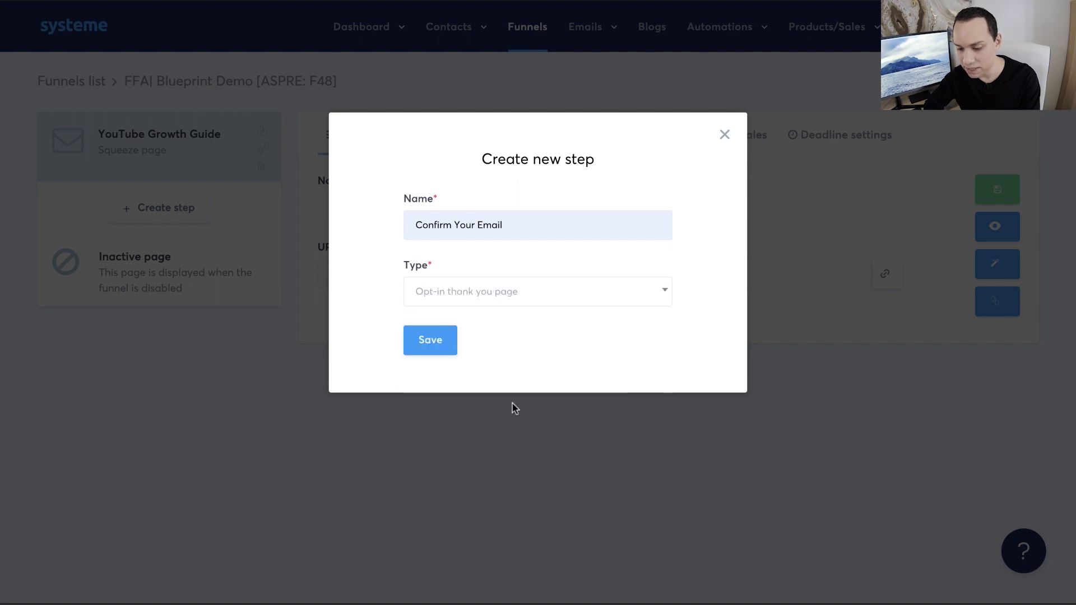
left_click(431, 343)
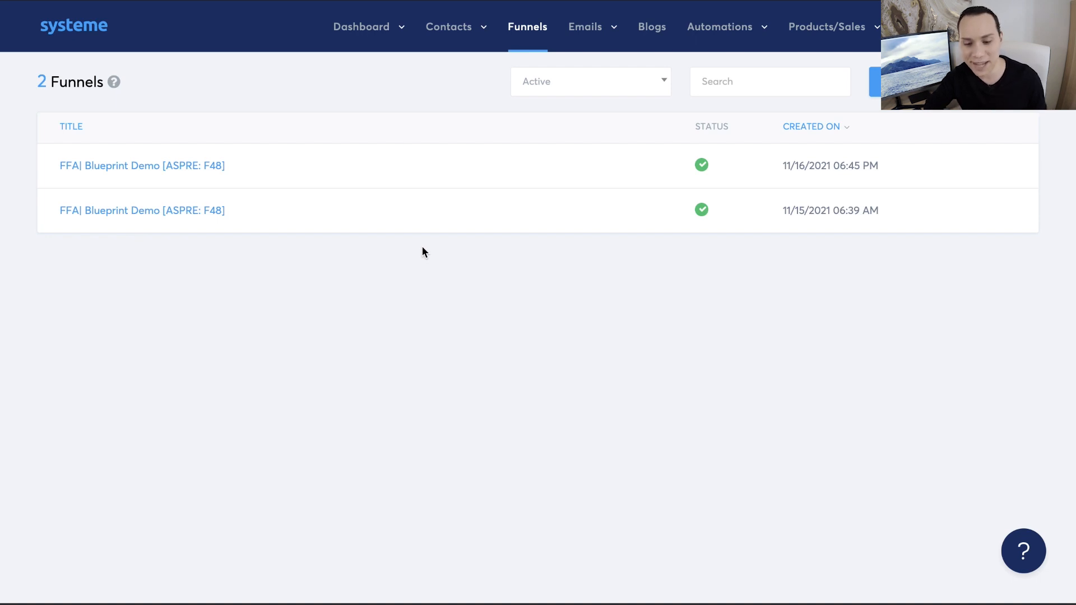
- Open the Blueprint Demo funnel created on 11/15/2021 and preview its Confirm Your Email step
left_click(210, 213)
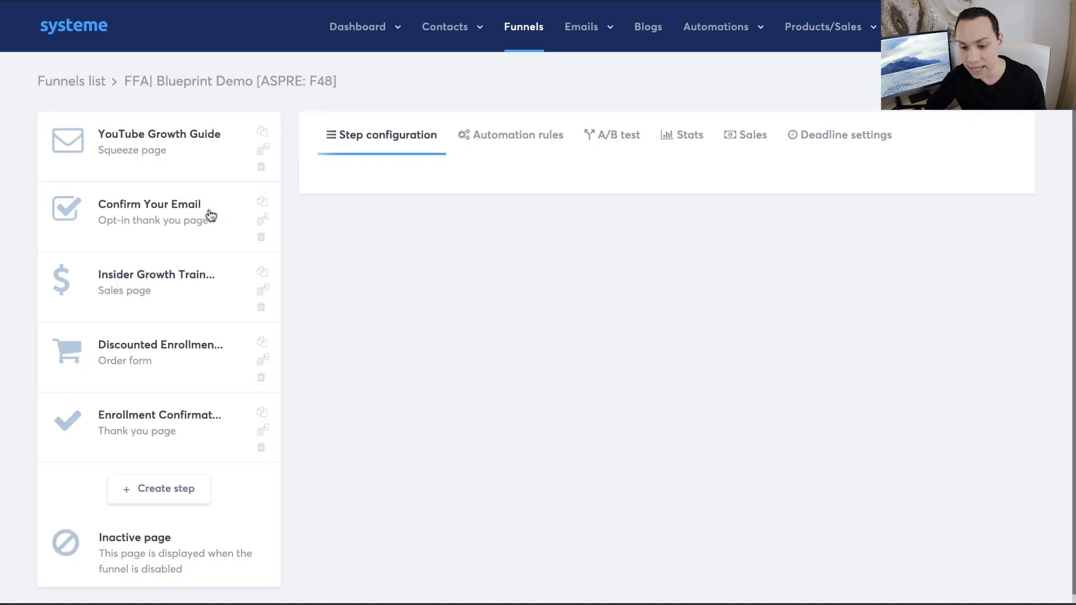
scroll(292, 177, "down", 1)
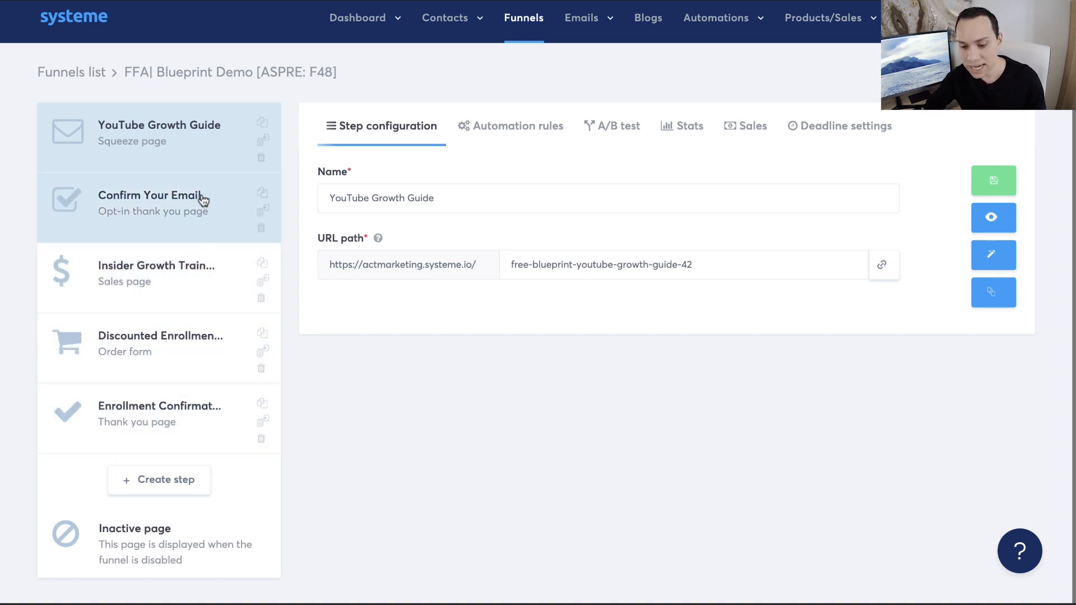
left_click(202, 224)
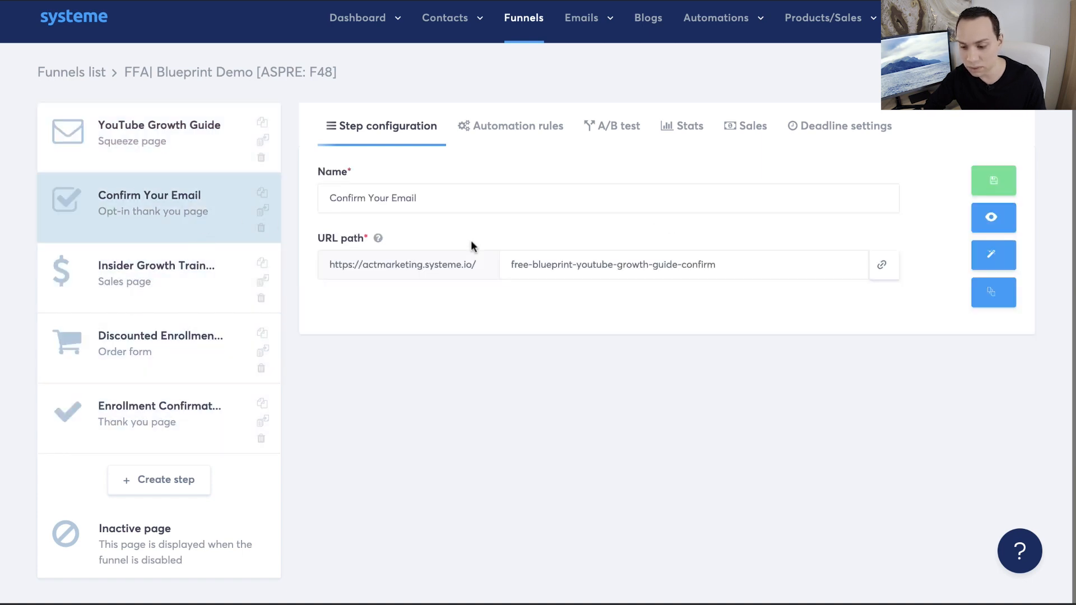
left_click(990, 219)
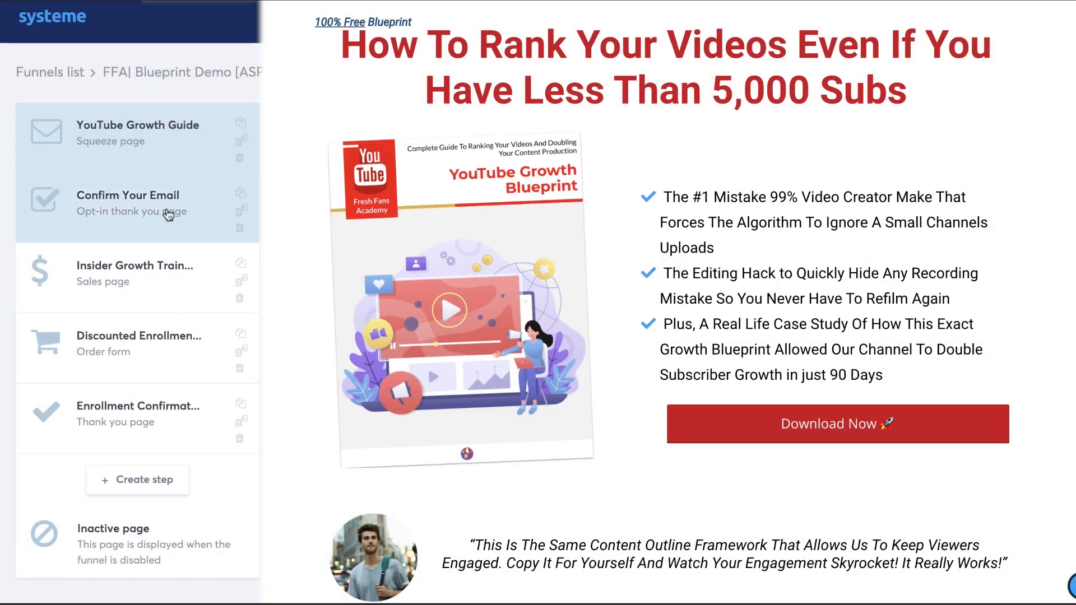
- Review the funnel's opt-in thank you page, sales page, order form and enrollment confirmation page in sequence
left_click(169, 214)
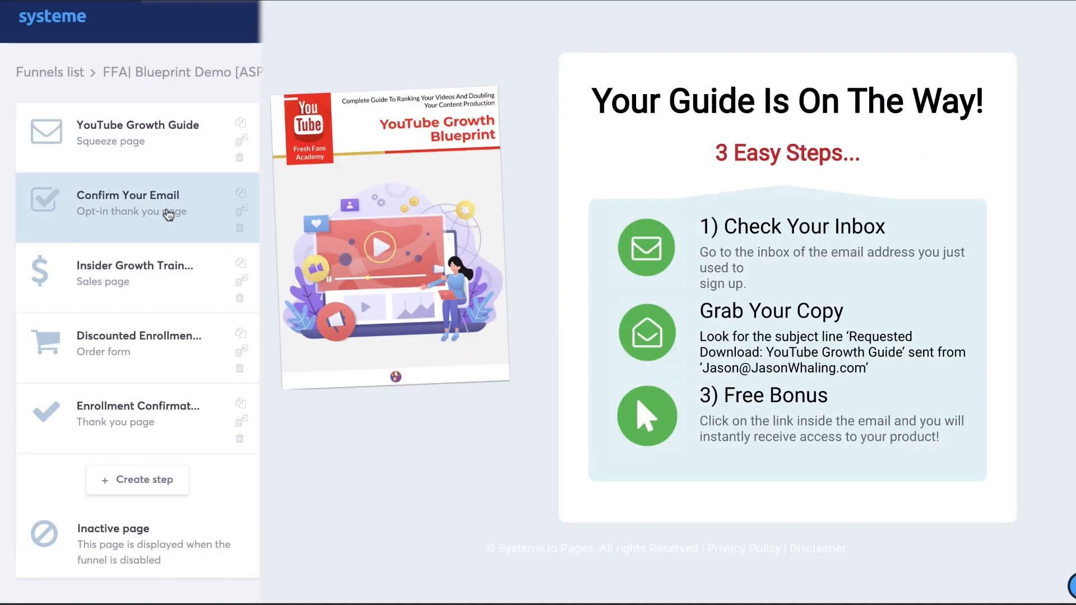
left_click(153, 275)
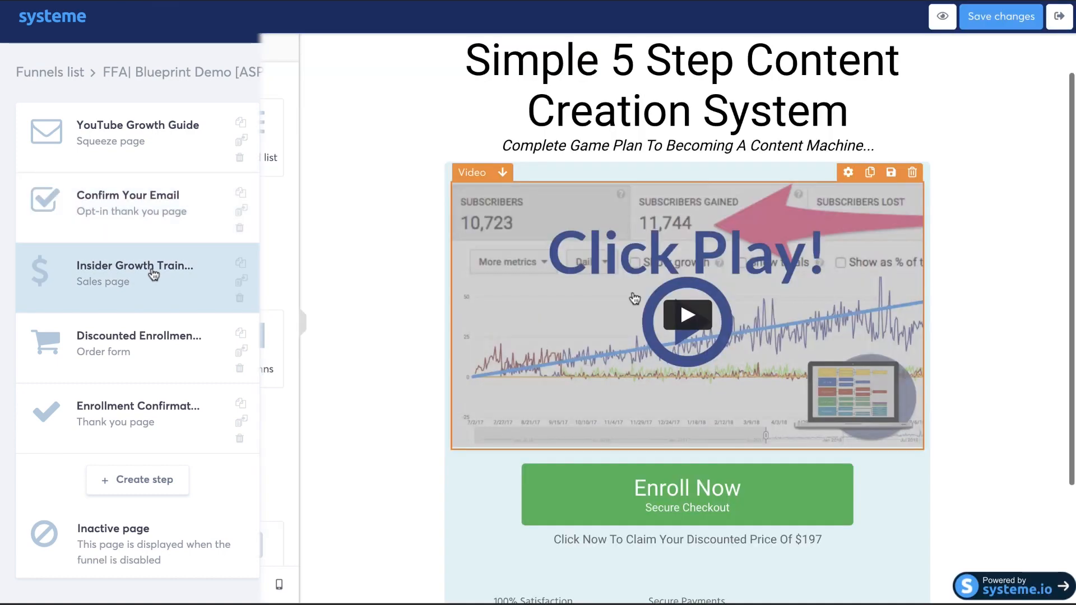
left_click(151, 343)
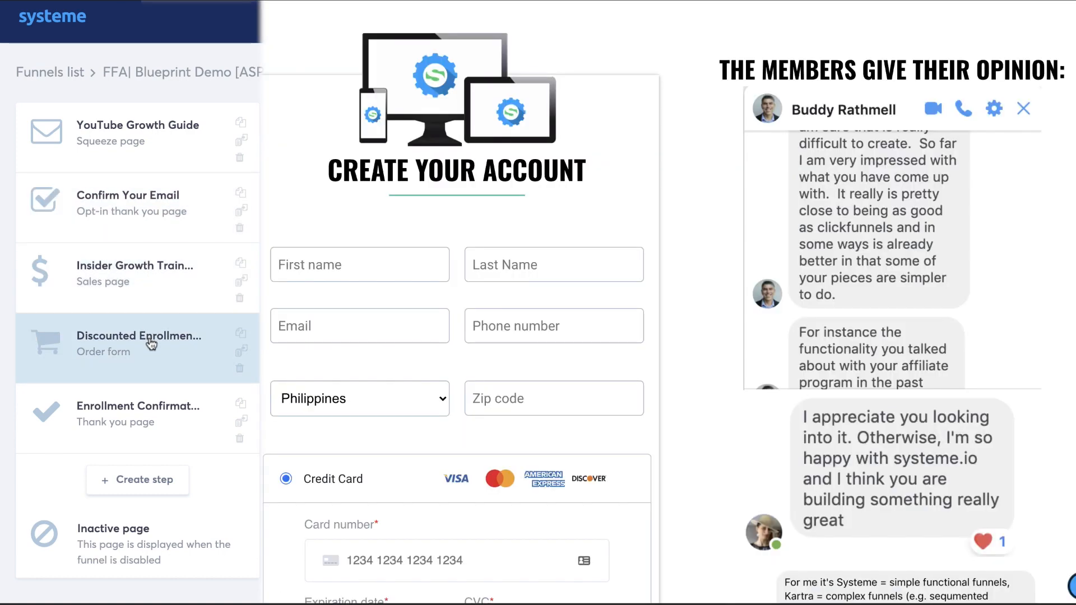
left_click(147, 414)
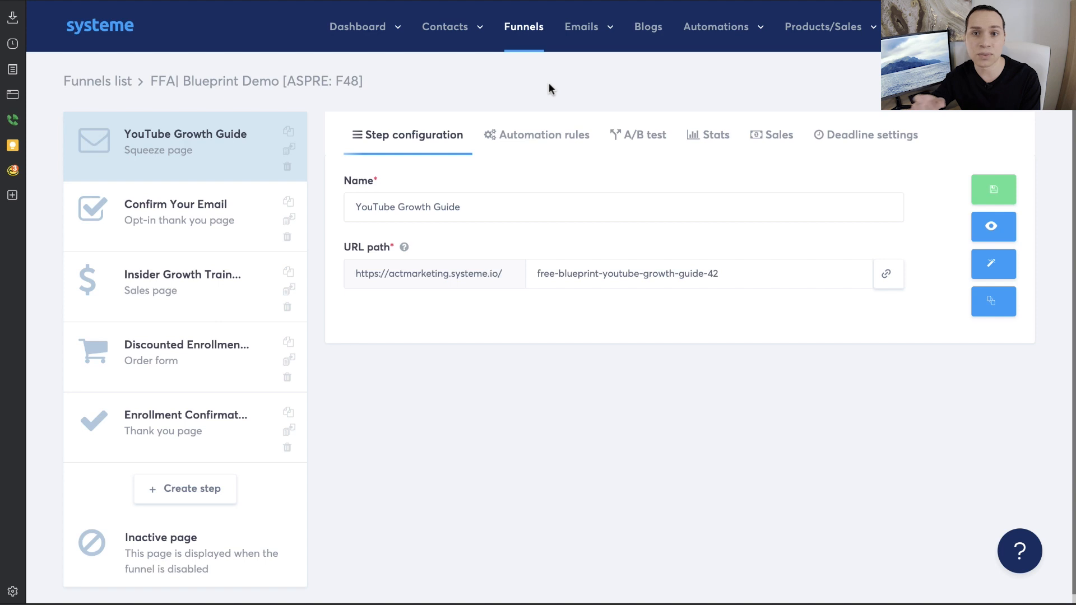
- Open the contact tags list and check the form for adding a new tag, leaving it without saving
mouse_move(446, 28)
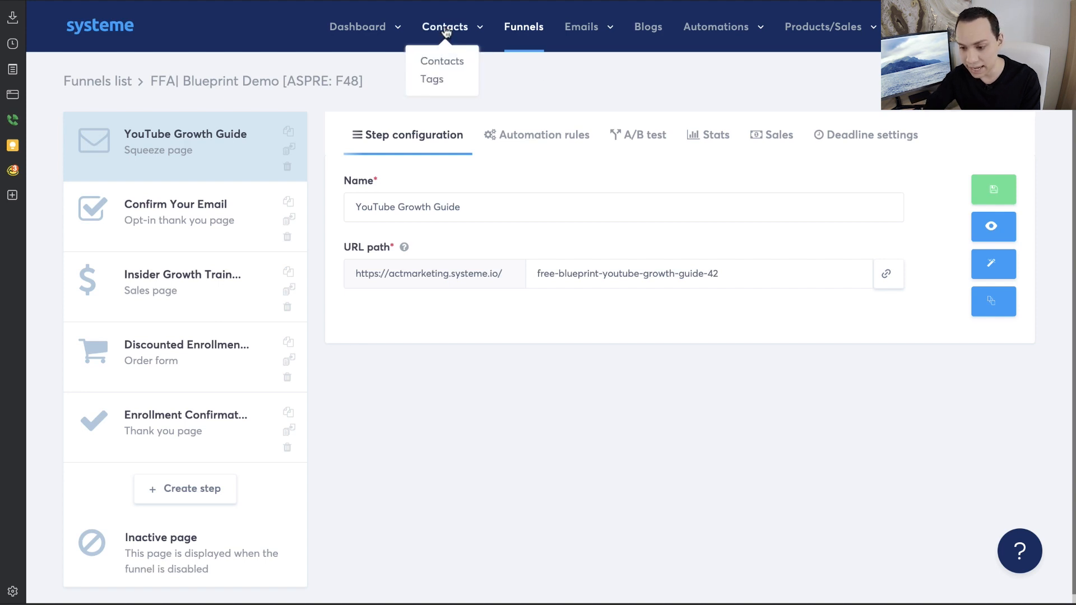
left_click(437, 81)
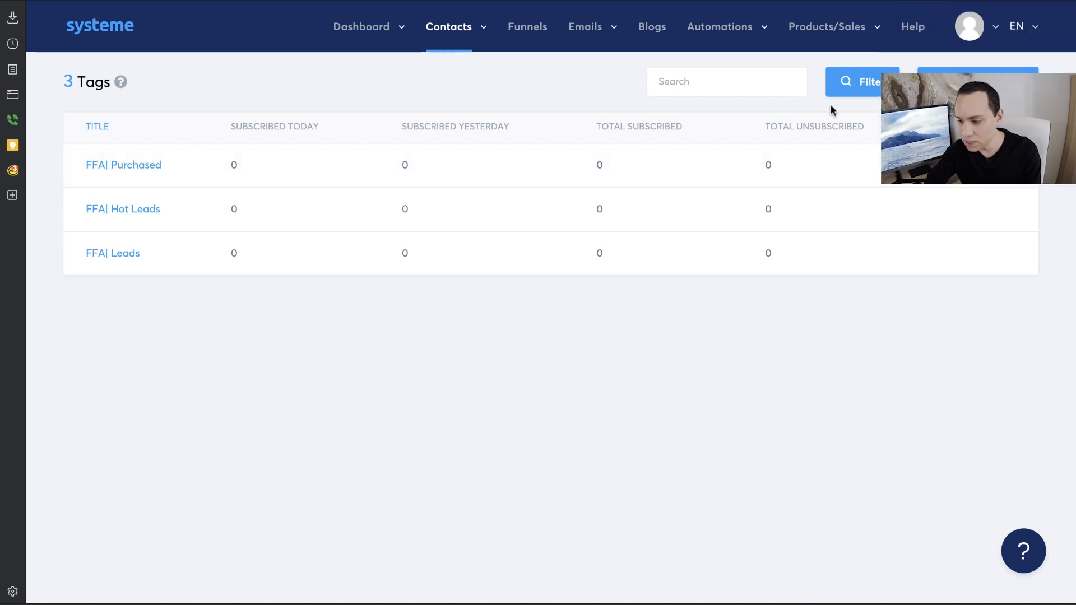
left_click(973, 85)
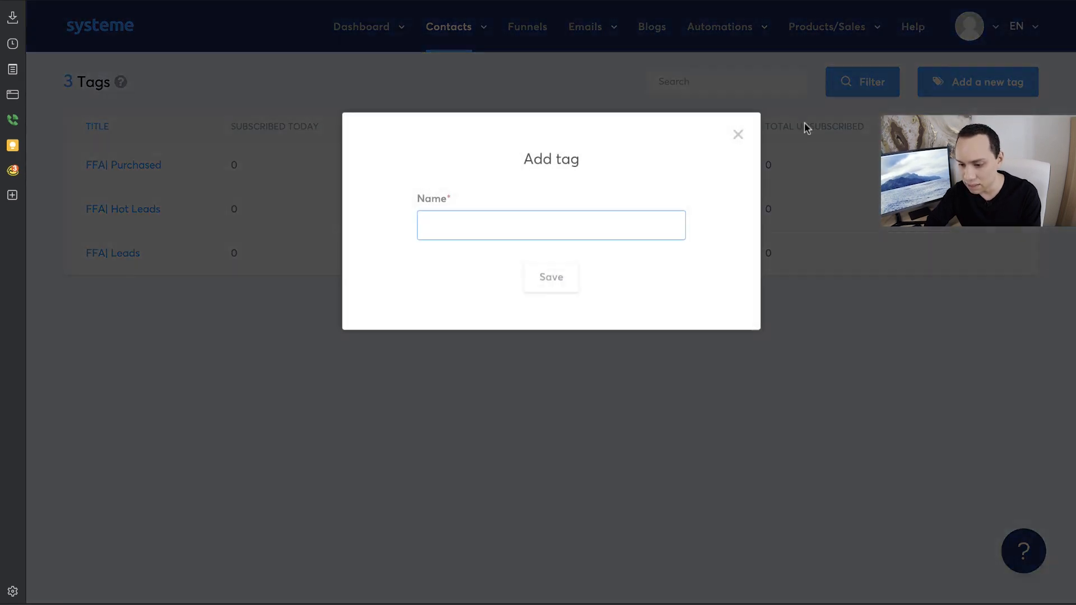
left_click(425, 227)
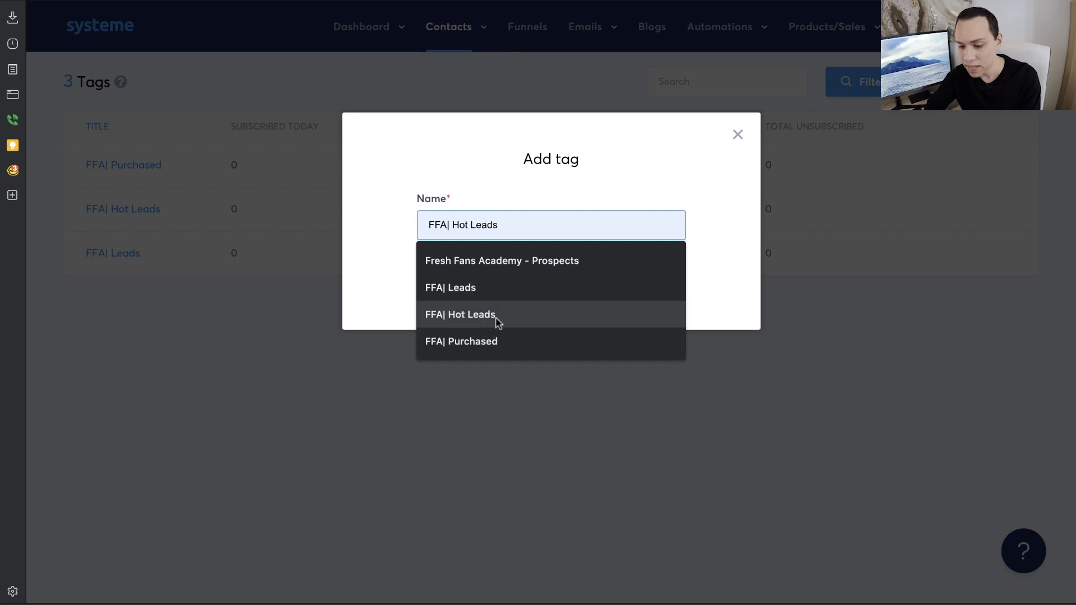
left_click(739, 134)
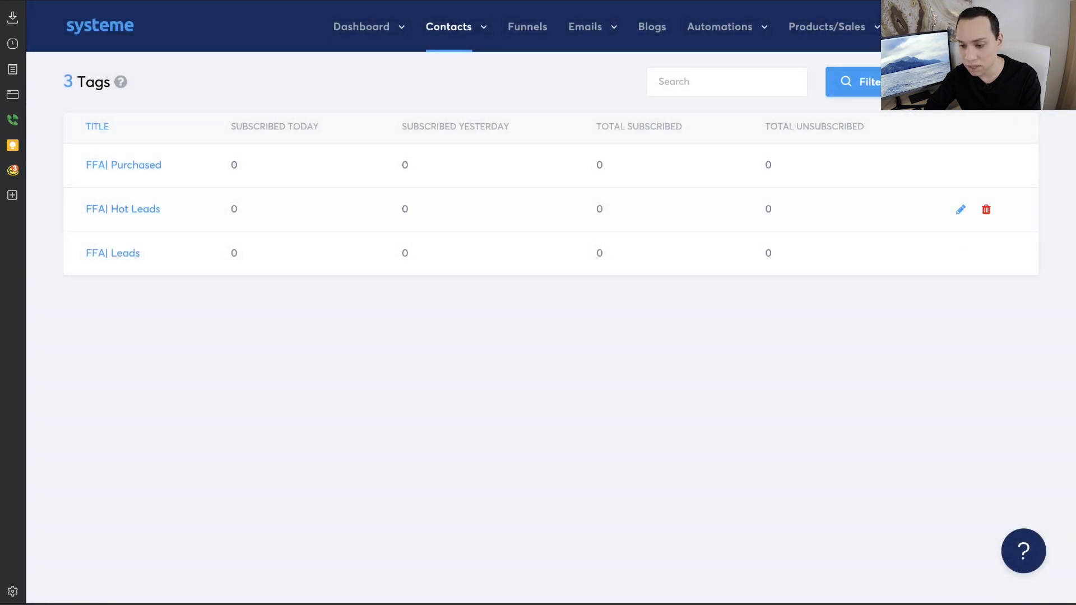
- Create an email campaign named "Fresh Fans Academy - Prospects V2" without a description
mouse_move(585, 26)
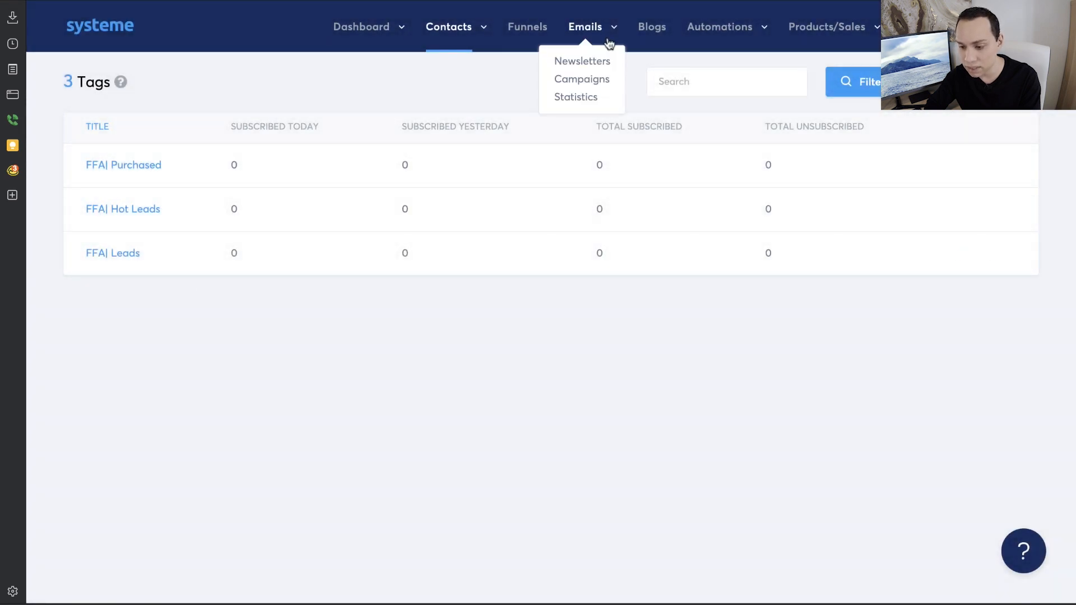
left_click(592, 82)
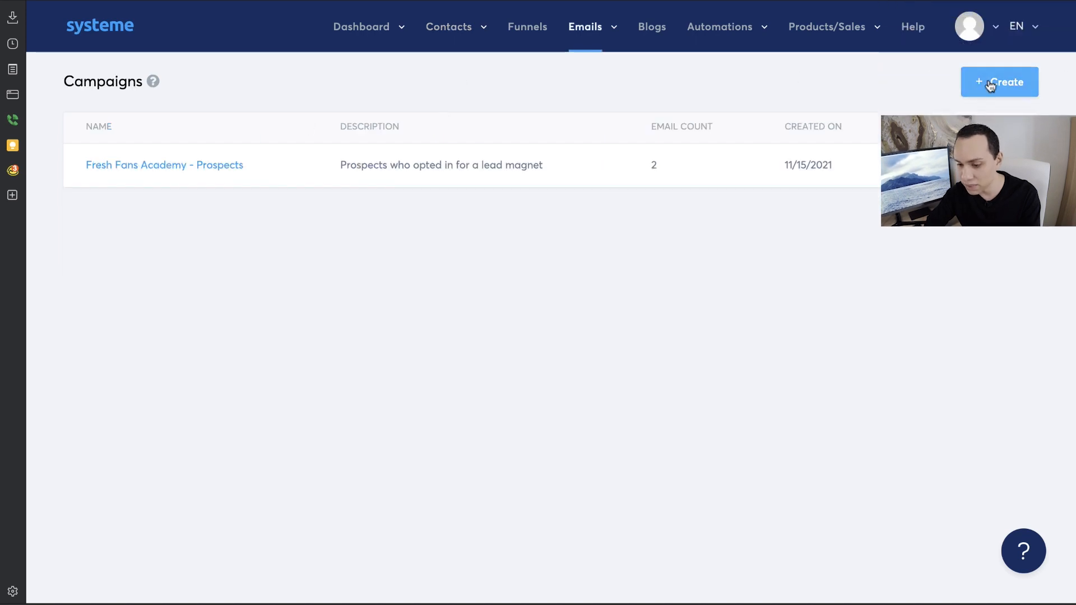
left_click(998, 83)
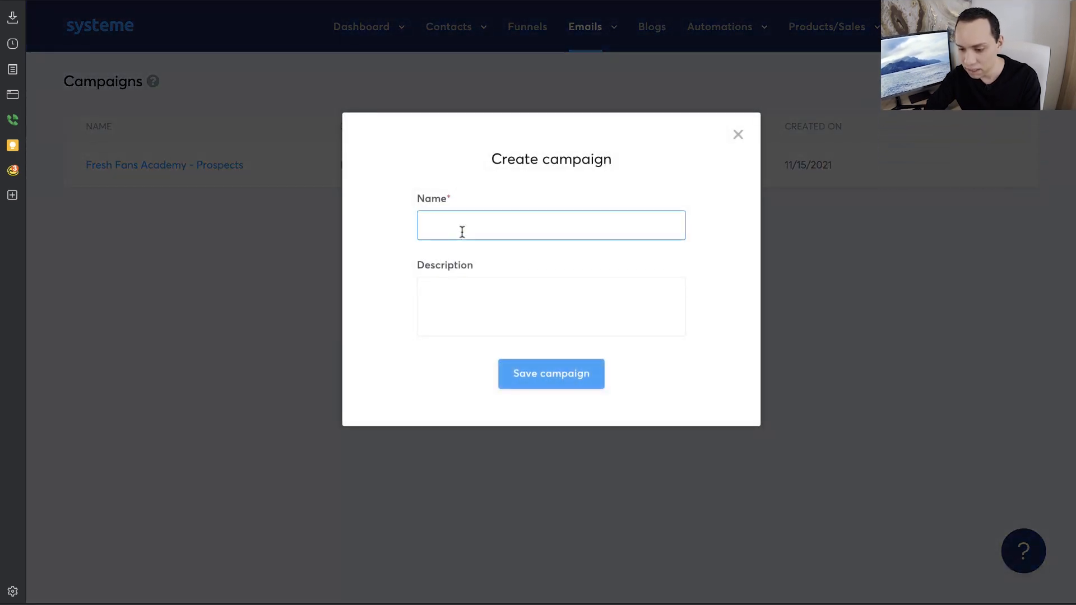
left_click(462, 230)
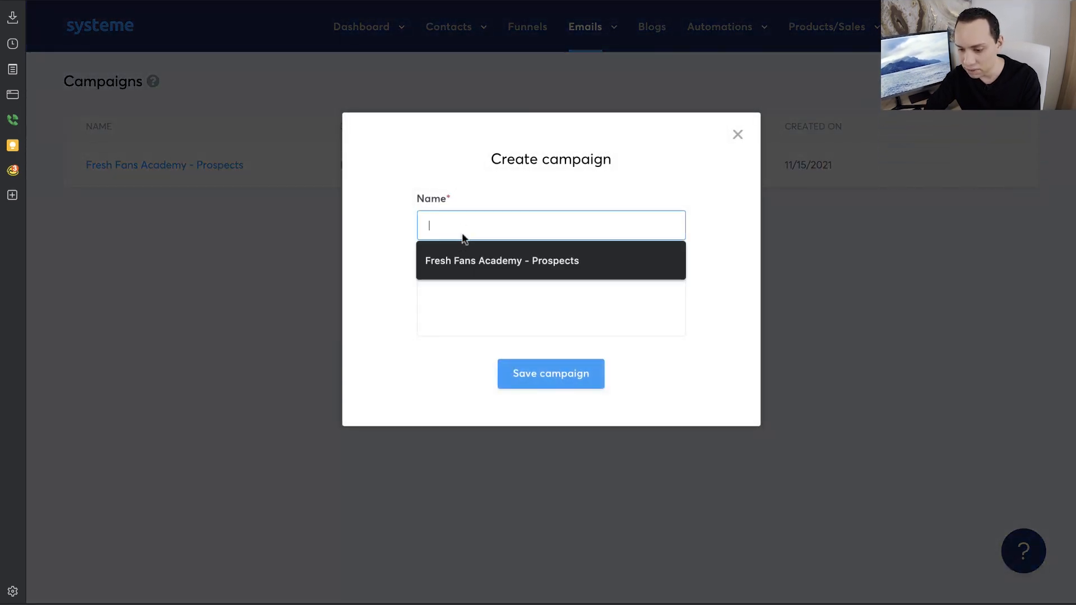
left_click(519, 263)
type("V2")
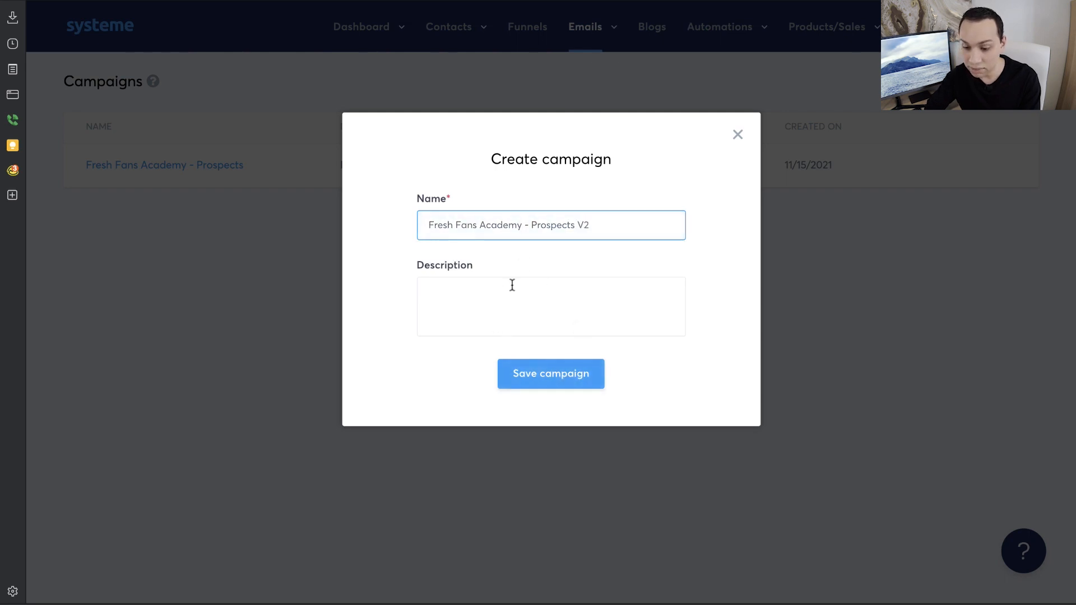
left_click(568, 380)
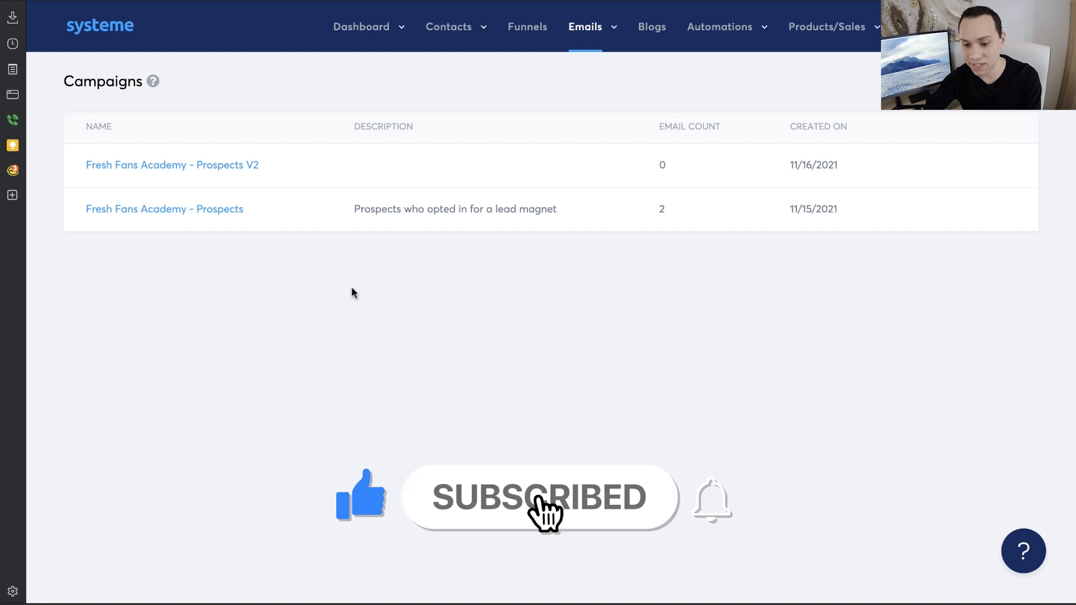
- In the Prospects V2 campaign, create an email with the subject "Here's Your YouTube Growth Blueprint" using the Classic editor
left_click(212, 165)
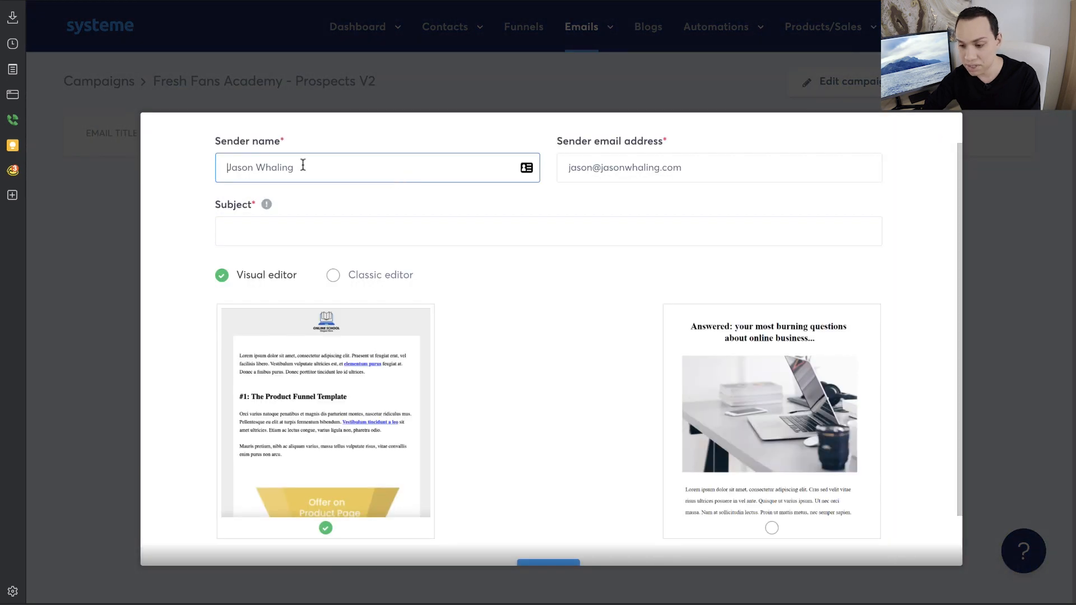
left_click(375, 230)
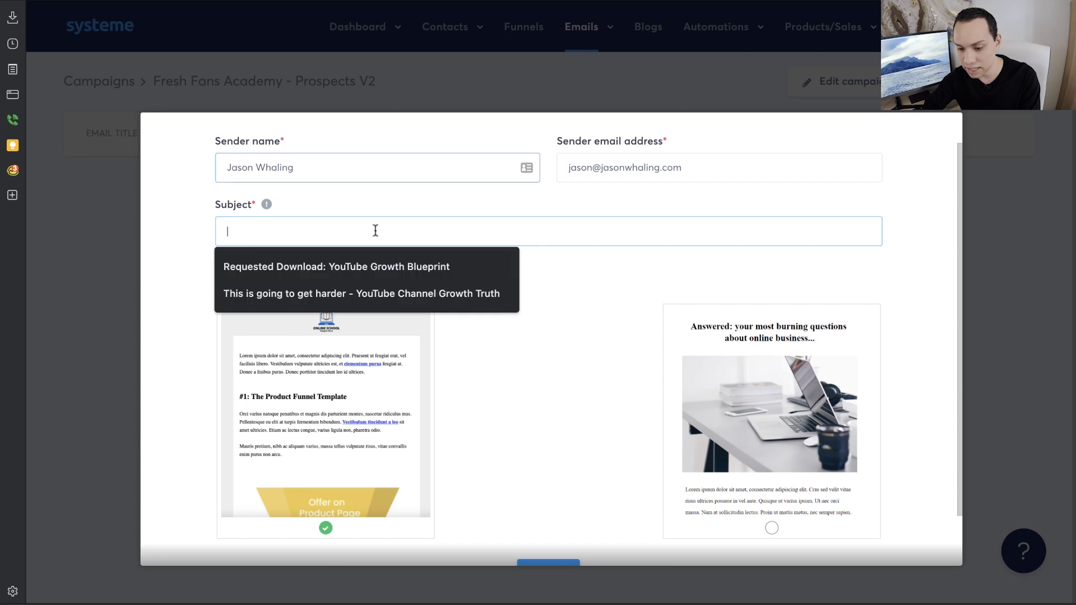
type("Here's Your YouTube Growth Blueprint")
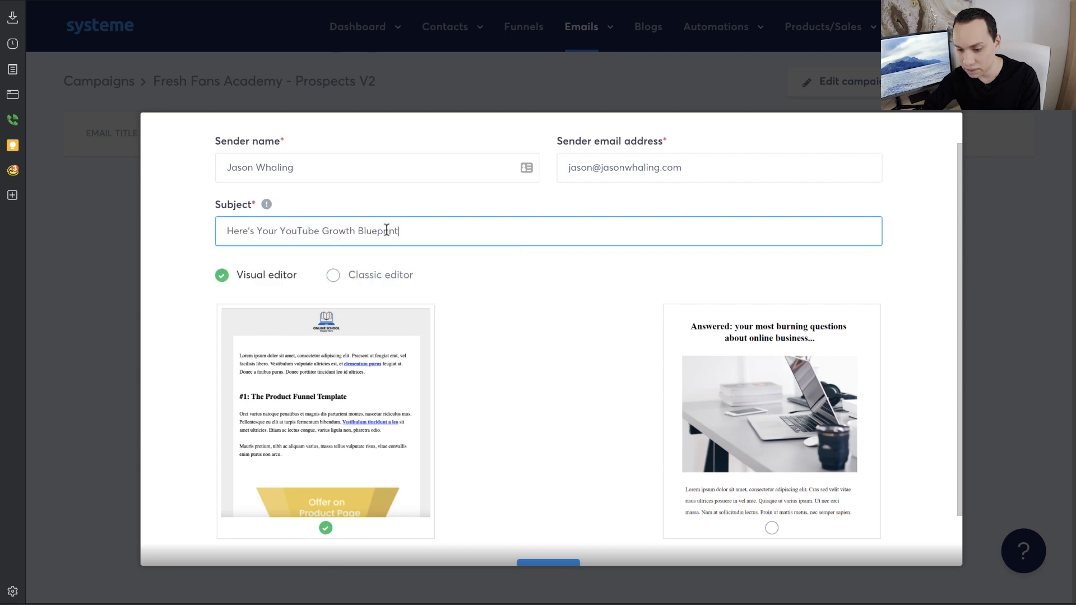
left_click(397, 280)
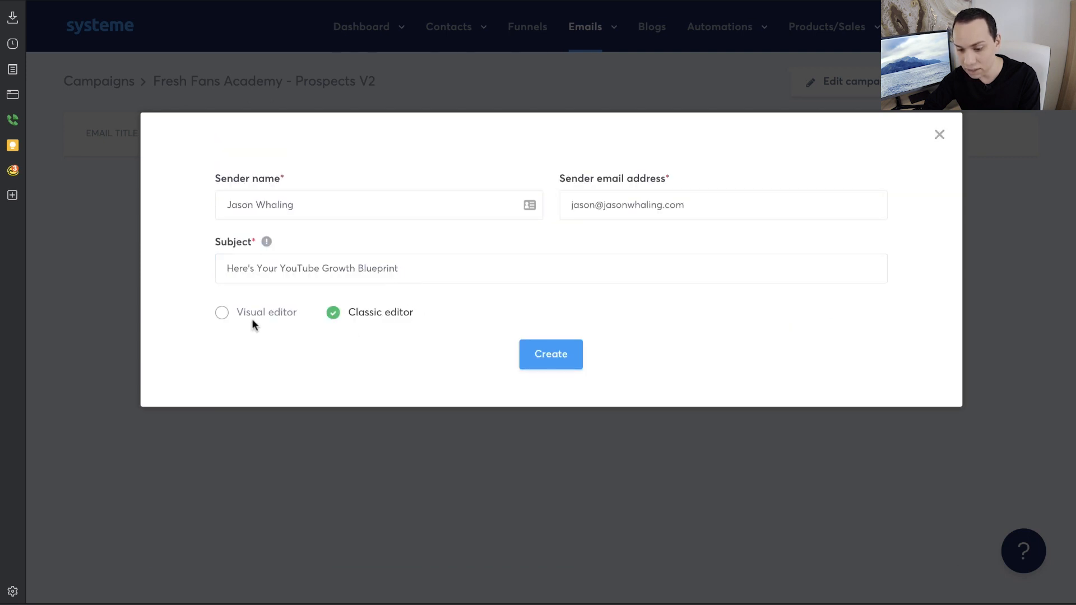
left_click(259, 313)
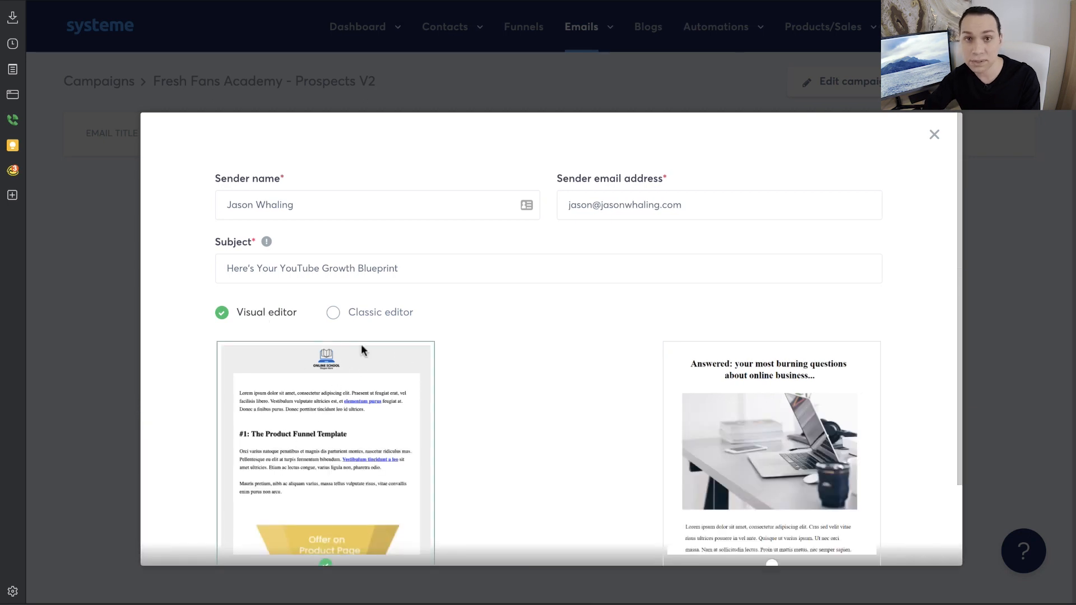
left_click(379, 314)
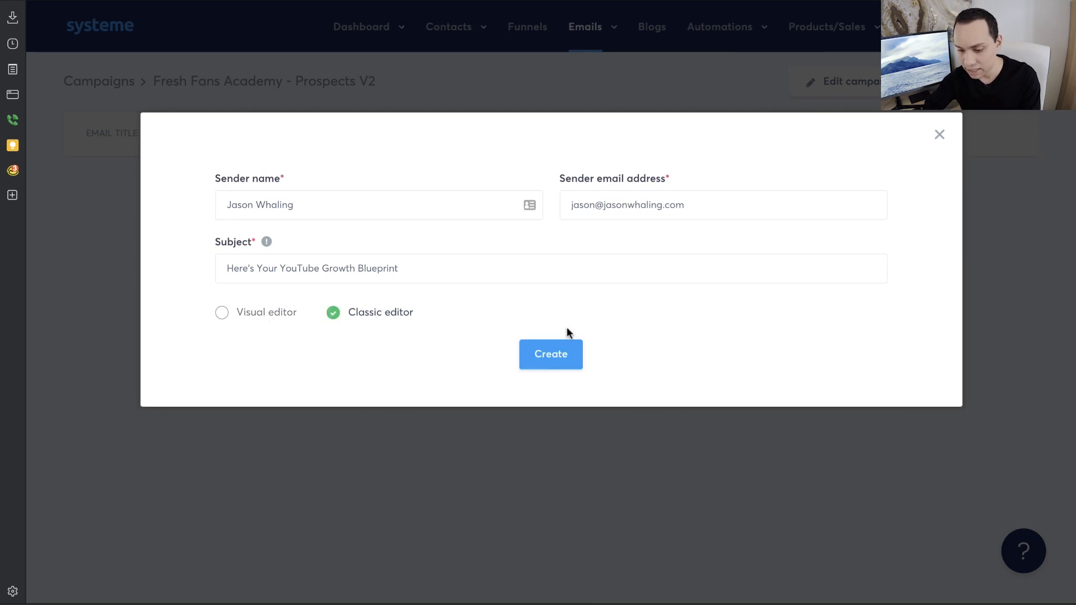
left_click(560, 355)
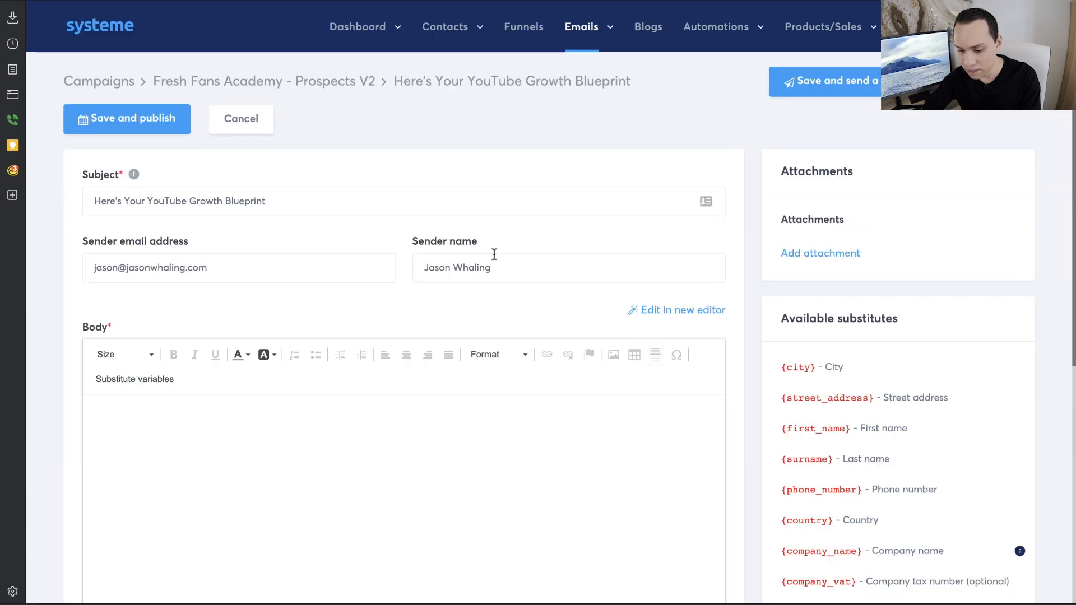
- Fill the email body with the lead magnet delivery template, from "Hey [Name]," through the benefits list to the P.S. about the special presentation
scroll(341, 379, "down", 3)
left_click(195, 290)
scroll(250, 334, "down", 2)
type("Hey [Name],  Excited to be sharing this with you! The [Lead Magnet] has helped so many fellow [Prospect Group] get [Result 1].  This simple tool will help you... Easily achieve [Result 2] Breakthrough [Roadblock 1] [Result 3] /  Break [Roadblock 2]  Click Here to download your copy now so you can start [Verb] to Breakthrough [Roadblock 3] acd [Result 1].  - Scott Creator  P.S. - I know there are some really eager [Prospect Group]  who want to take [subject] a step further and fast - check this special presentation to learn more")
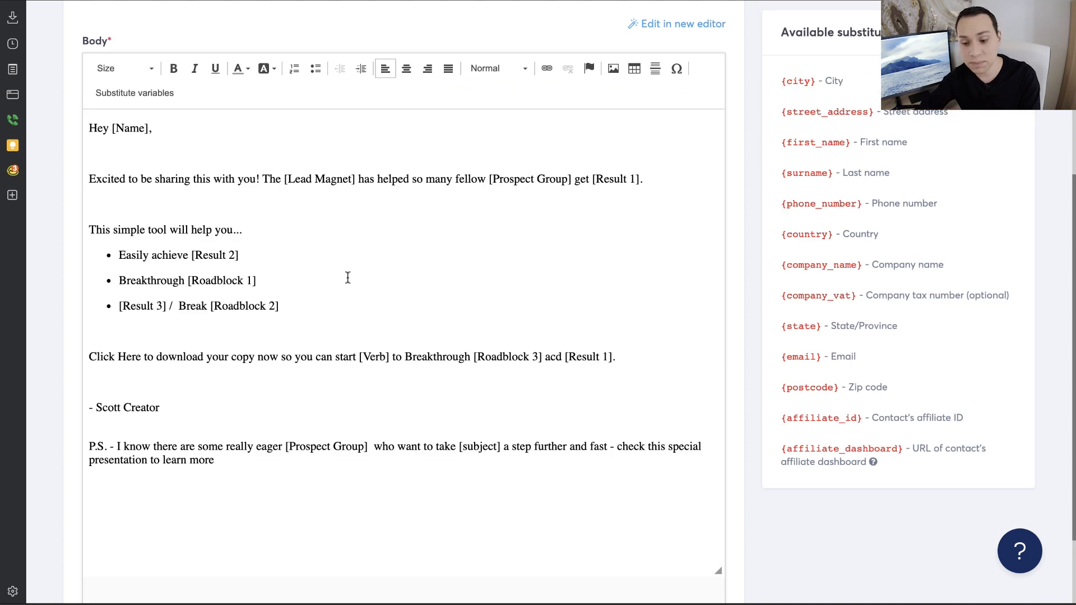
- Replace the square brackets around Name in the email greeting with curly braces, giving "Hey {Name},"
type("}")
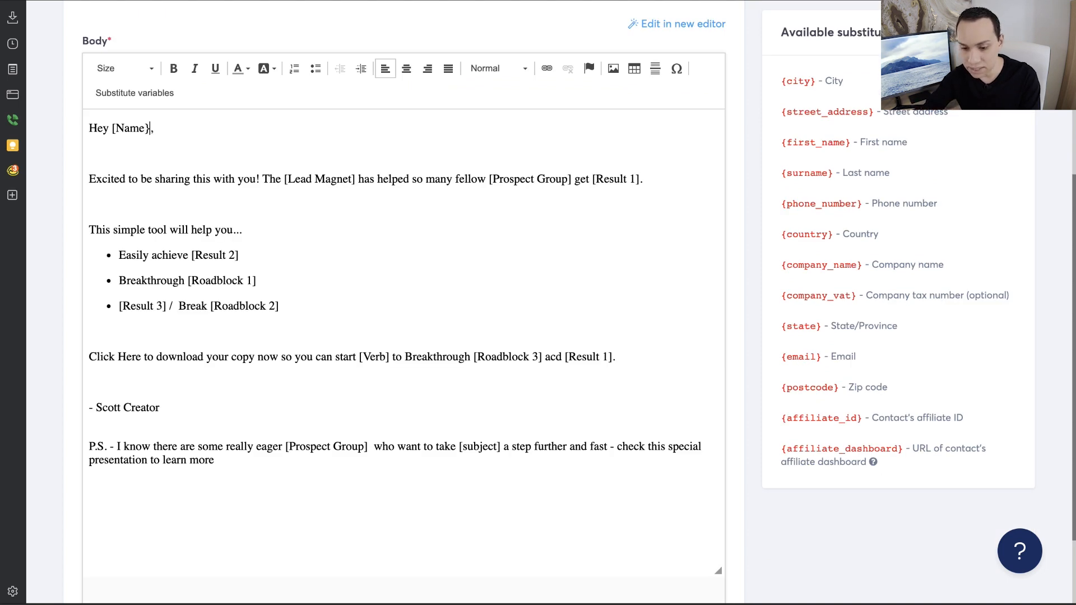
key("BackSpace")
type("{")
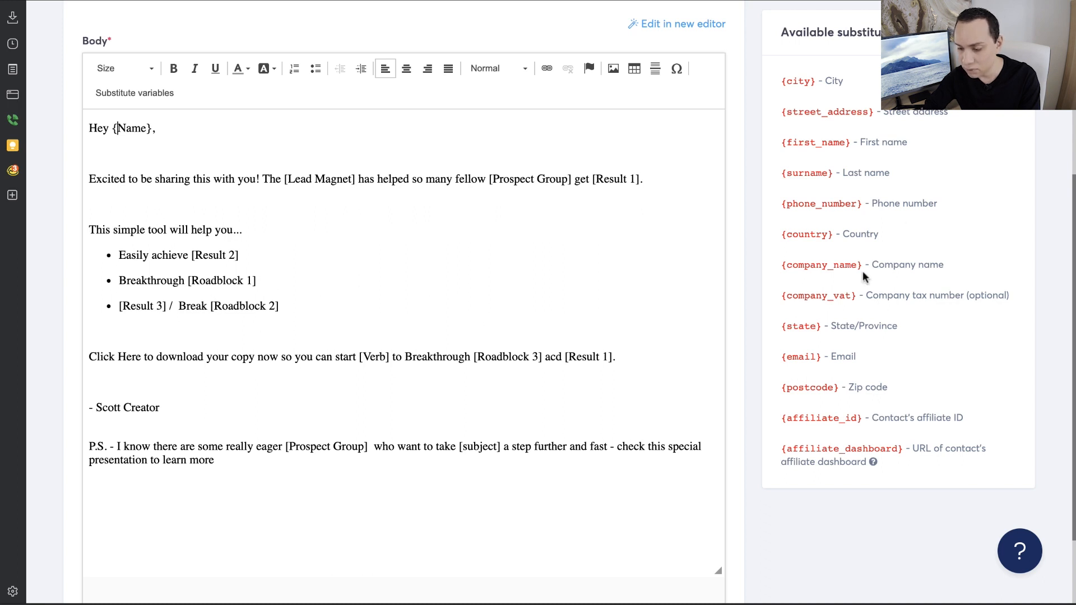
- Review the email body, the attachment option and the P.S. phrase "check this special presentation to learn more"
scroll(812, 160, "up", 1)
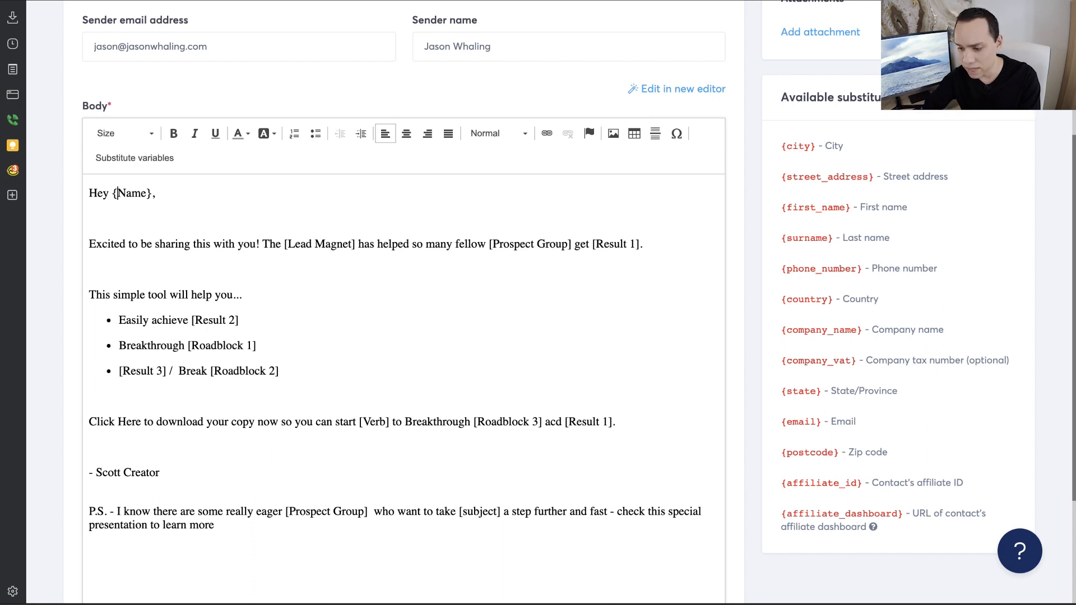
left_click(183, 261)
scroll(351, 280, "down", 2)
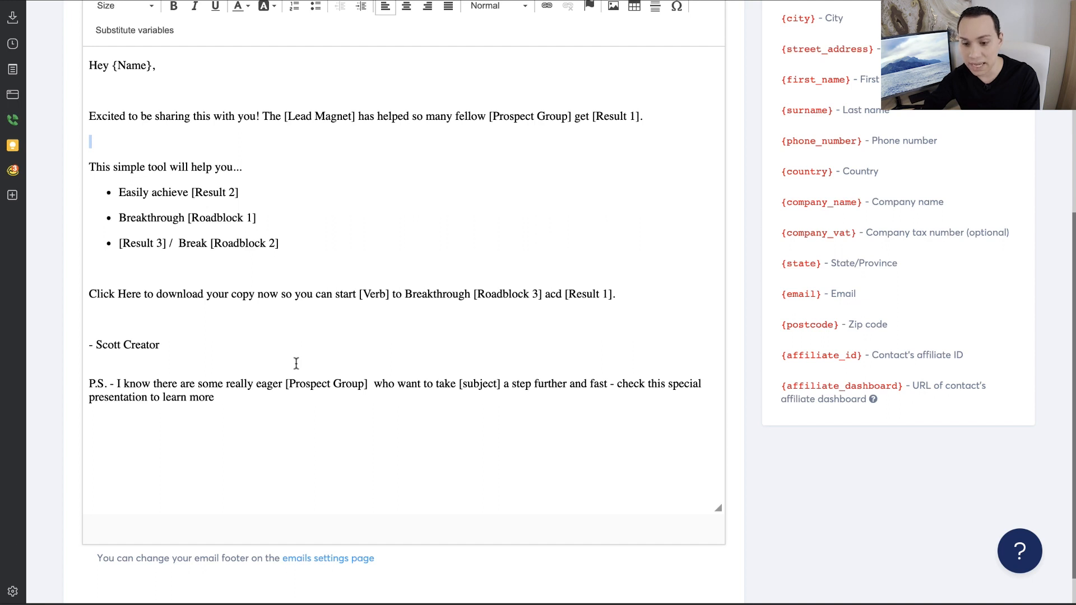
left_click(314, 362)
scroll(314, 363, "up", 6)
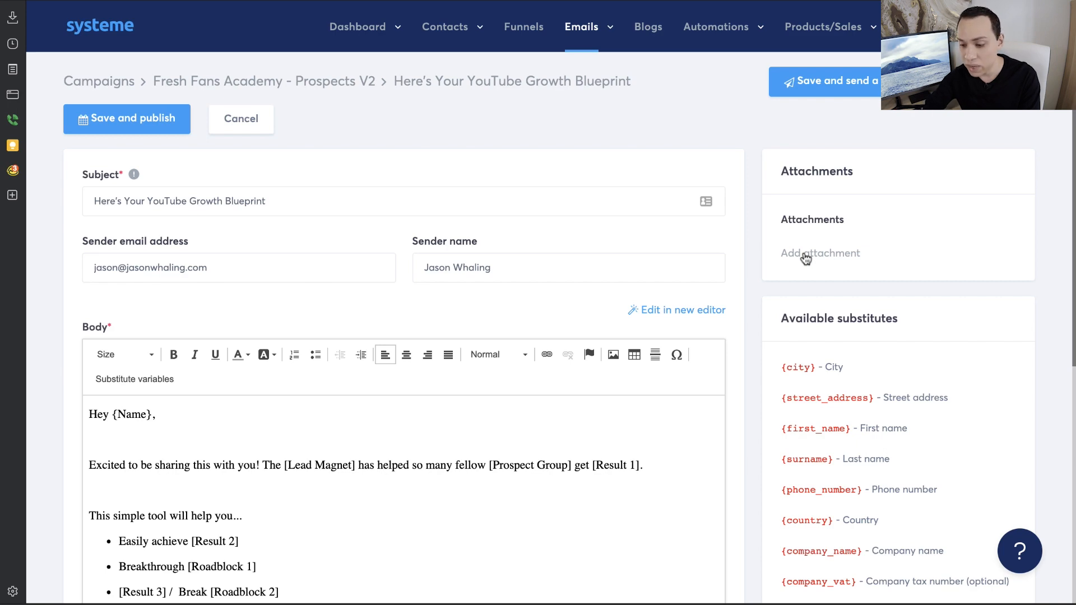
scroll(423, 336, "down", 6)
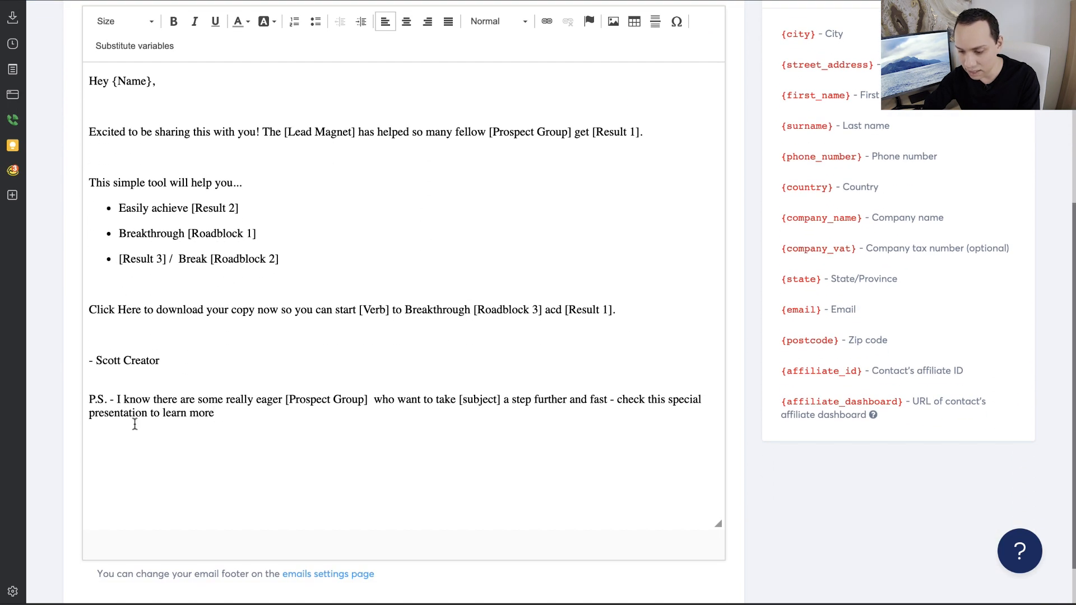
left_click(135, 424)
scroll(508, 435, "up", 1)
left_click(616, 428, "shift")
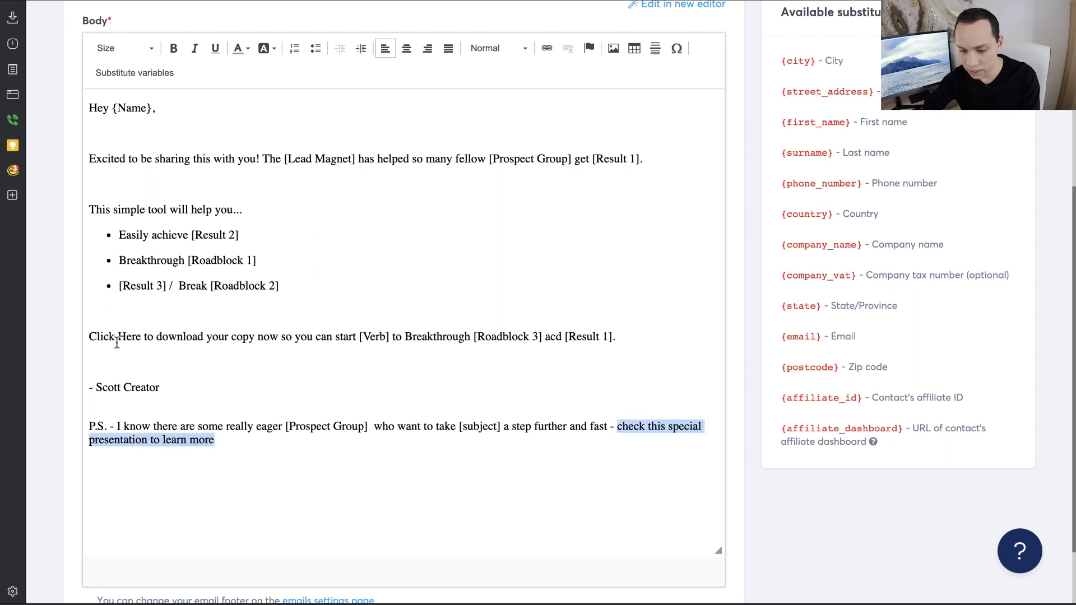
left_click(88, 336)
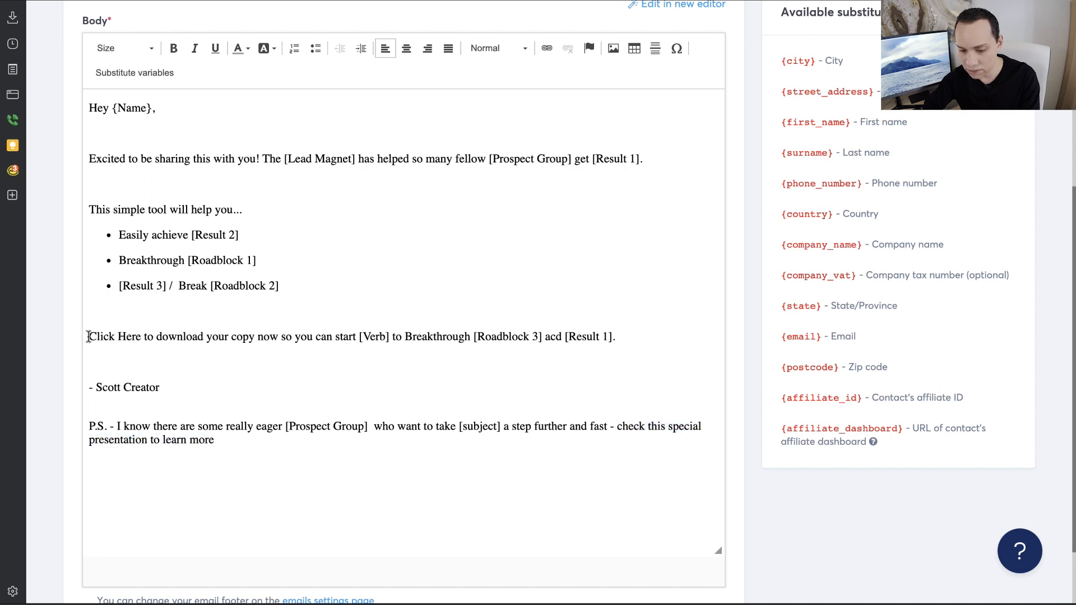
left_click(279, 336, "shift")
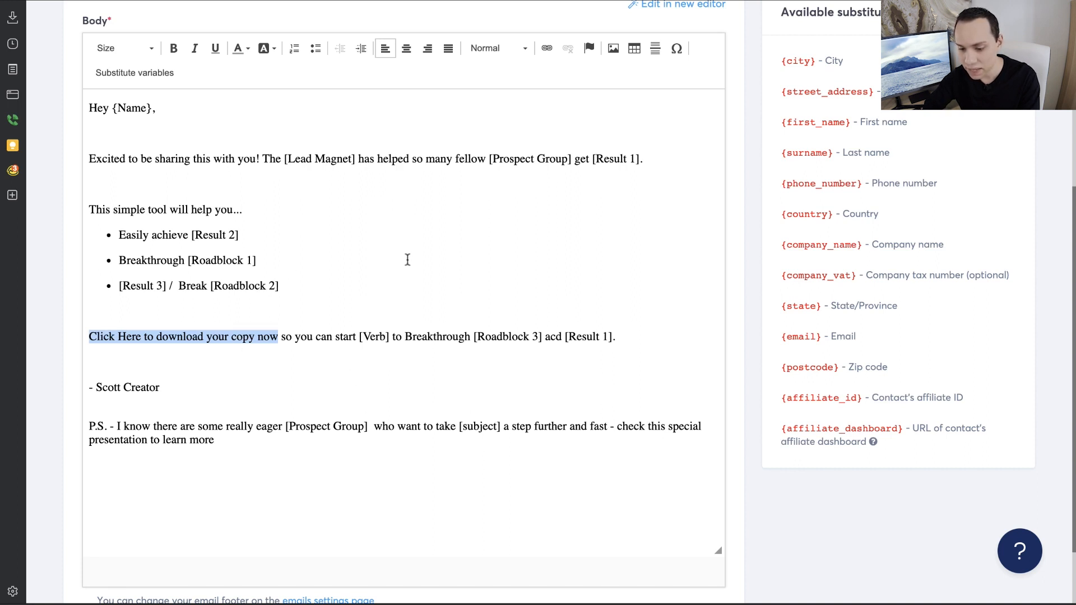
left_click(546, 48)
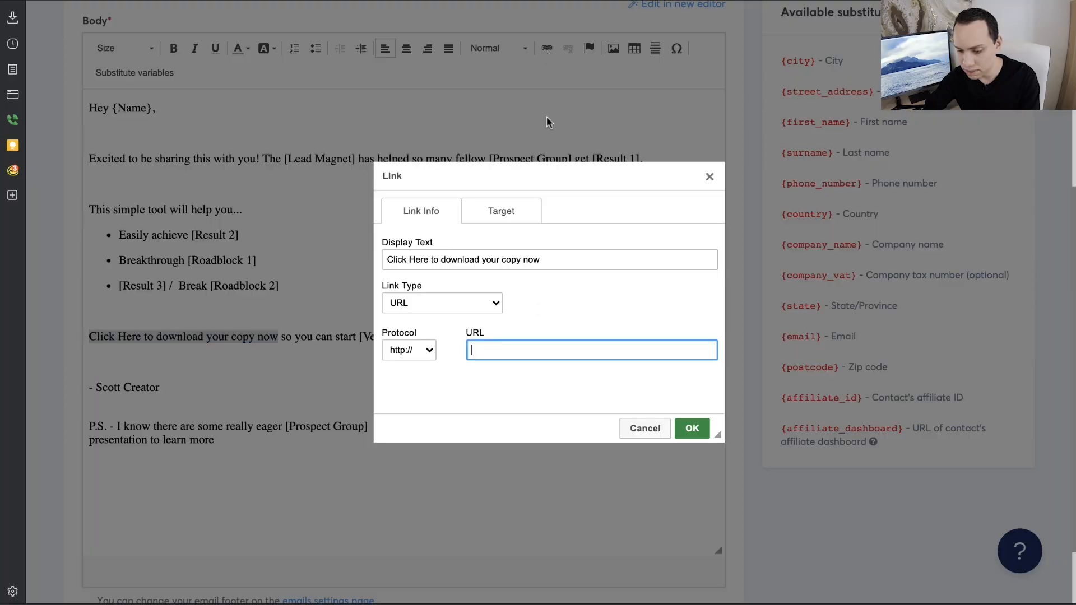
key("ctrl+v")
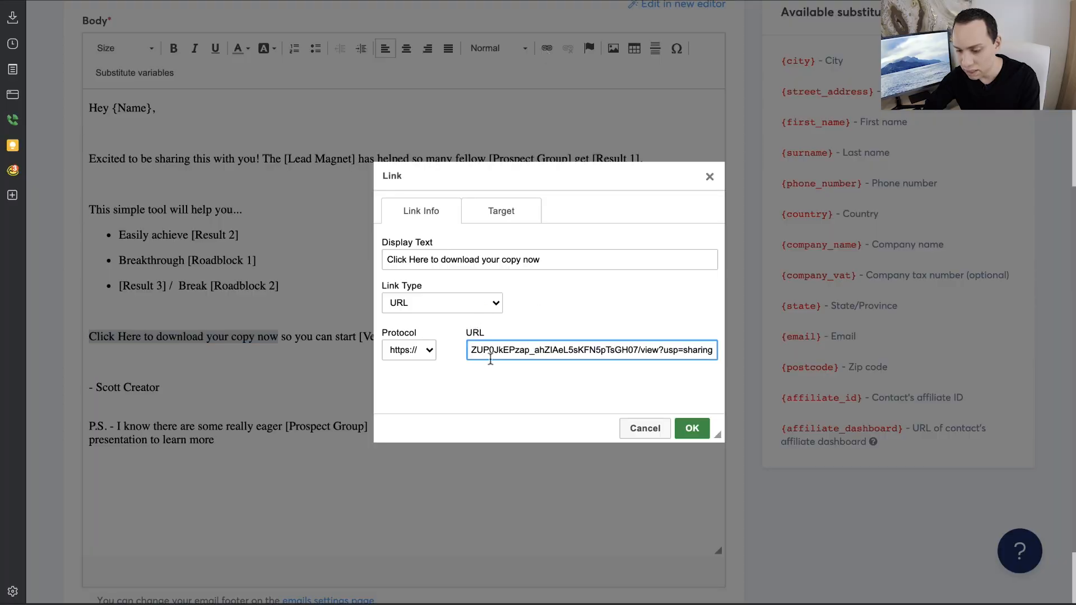
left_click(693, 428)
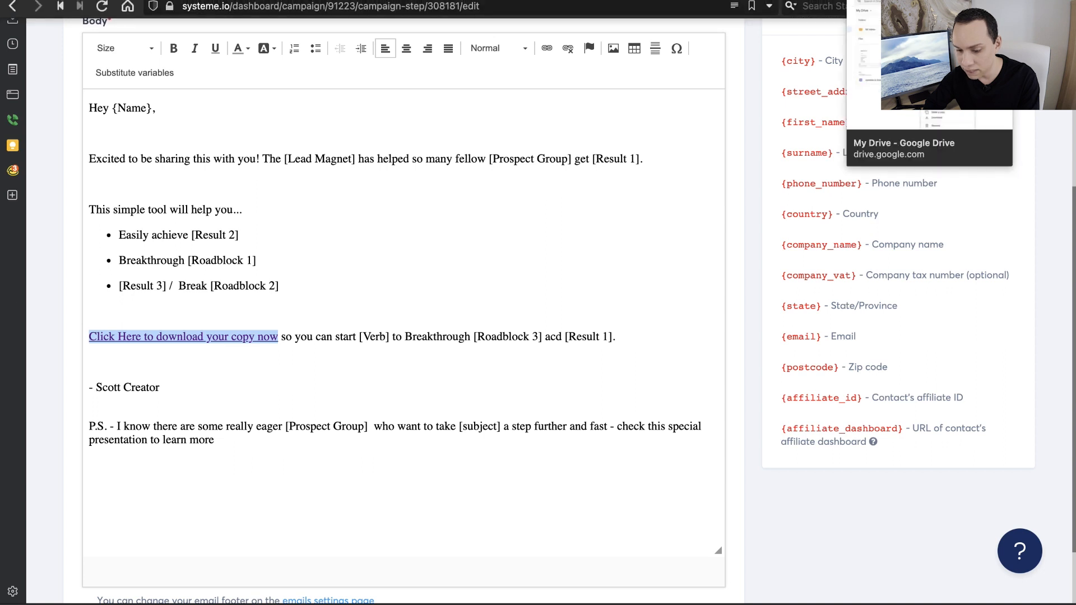
- Switch to Google Drive and copy the "Anyone with the link" sharing link of TUBE2-2.3 - C15.pdf
left_click(930, 2)
left_click(458, 286)
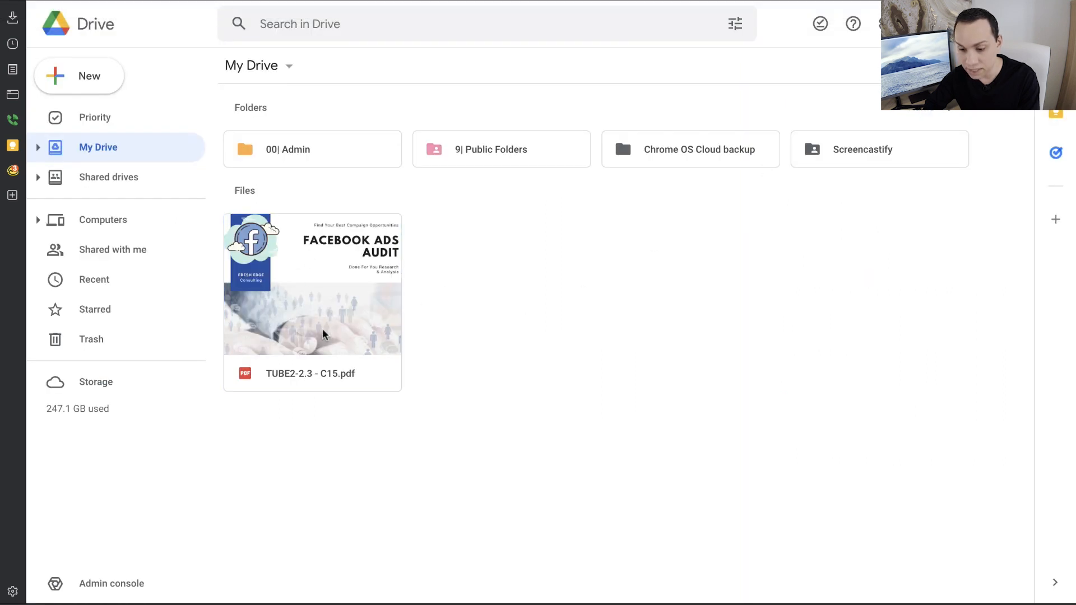
right_click(327, 302)
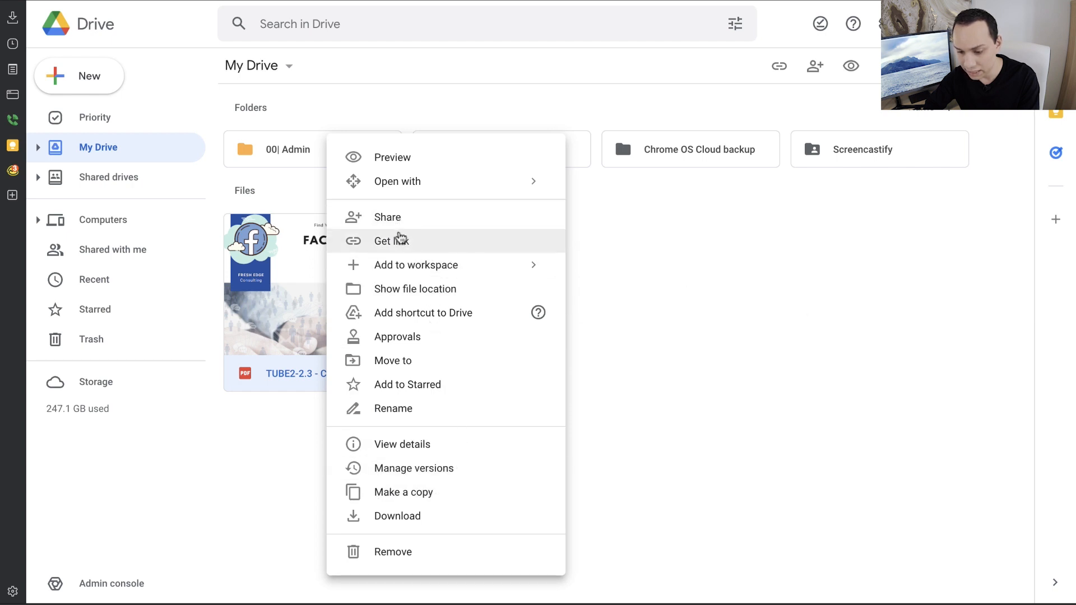
left_click(413, 247)
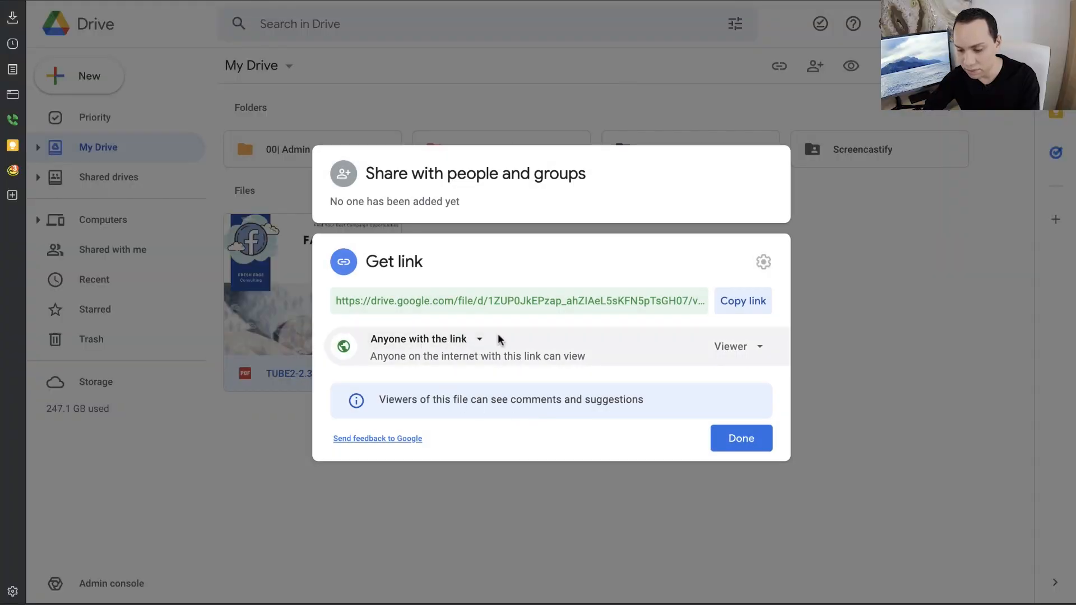
left_click(744, 303)
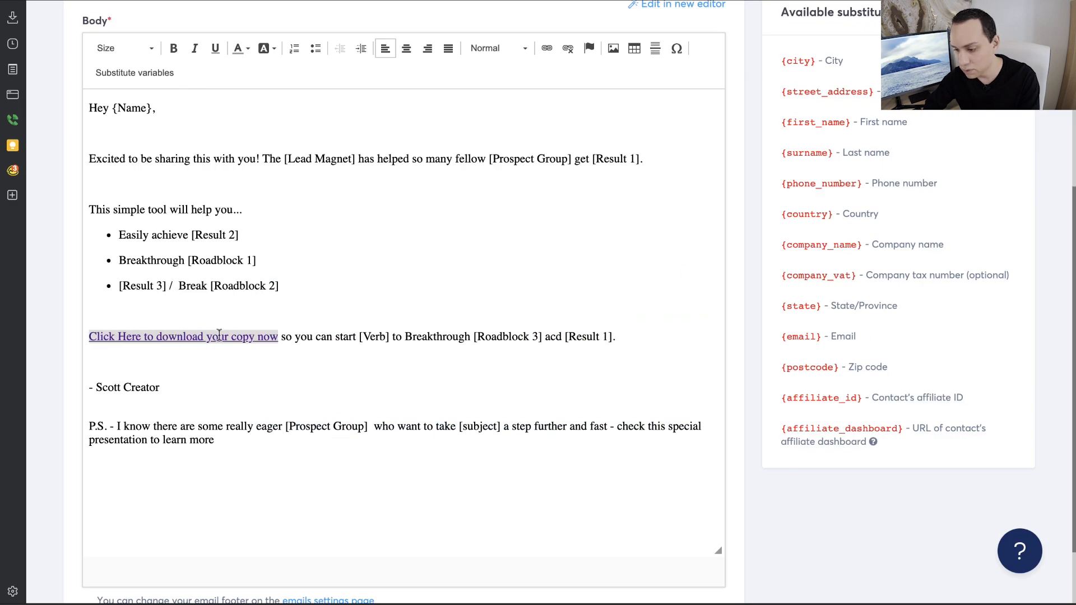
- Review the attachment option and the P.S. phrase "check this special presentation to learn more", and save the email
scroll(219, 335, "up", 5)
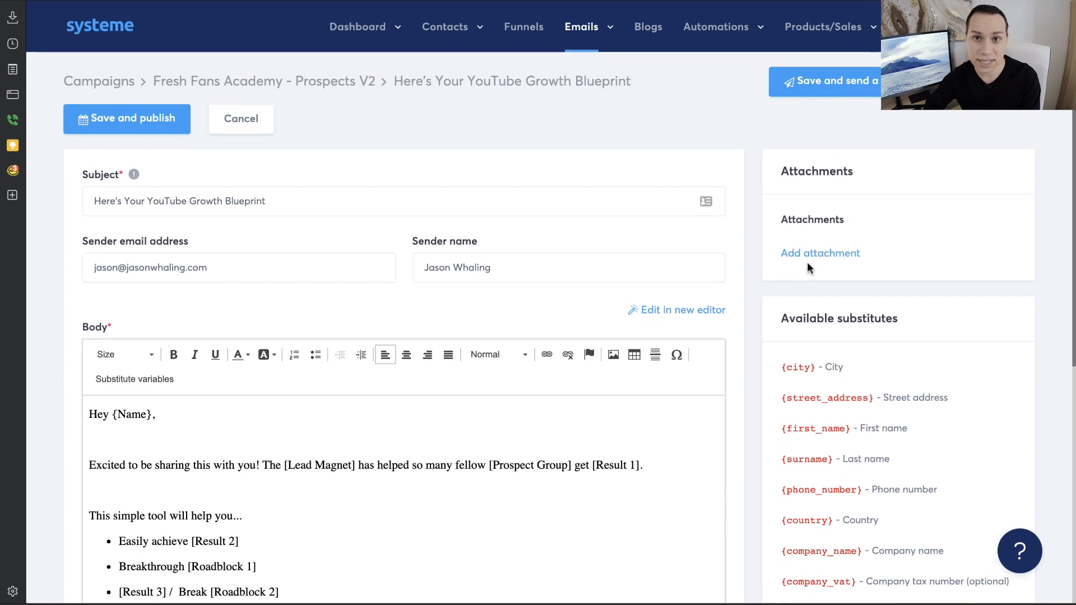
scroll(453, 348, "down", 5)
scroll(459, 371, "down", 1)
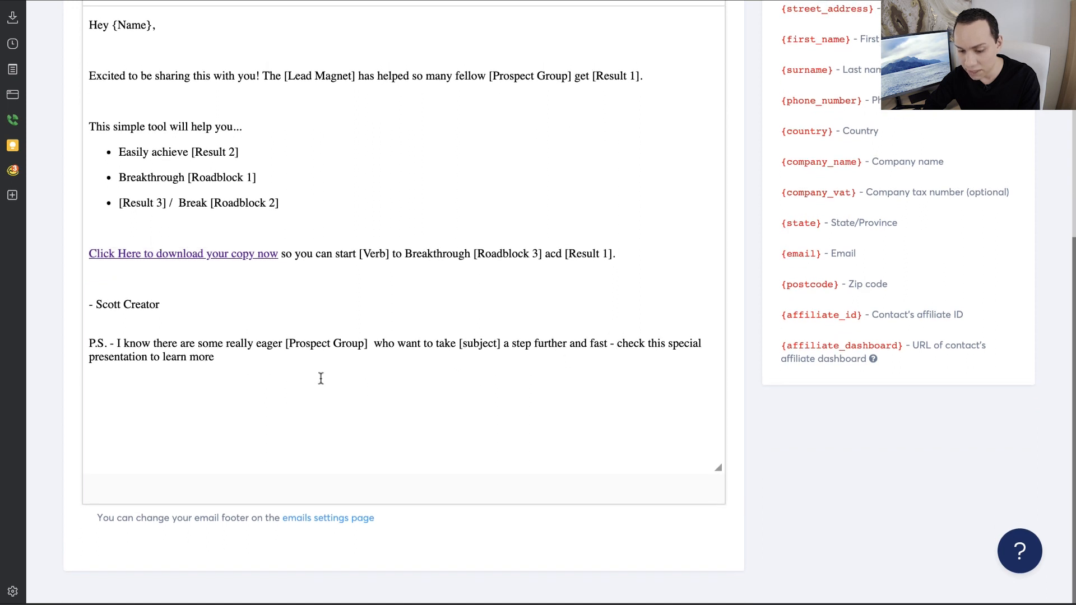
left_click(268, 365, "shift")
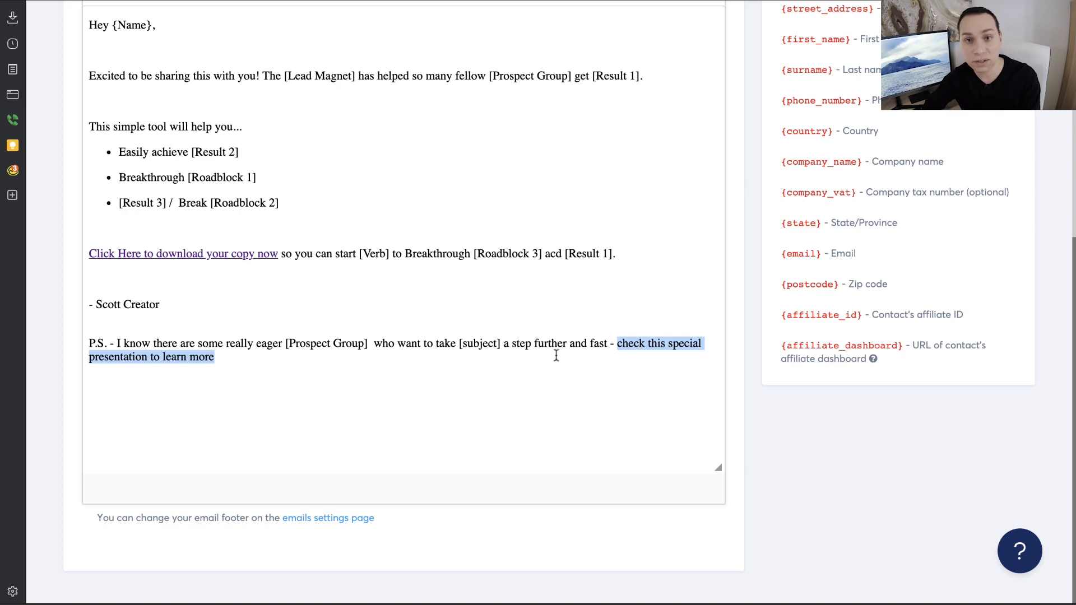
scroll(549, 356, "up", 10)
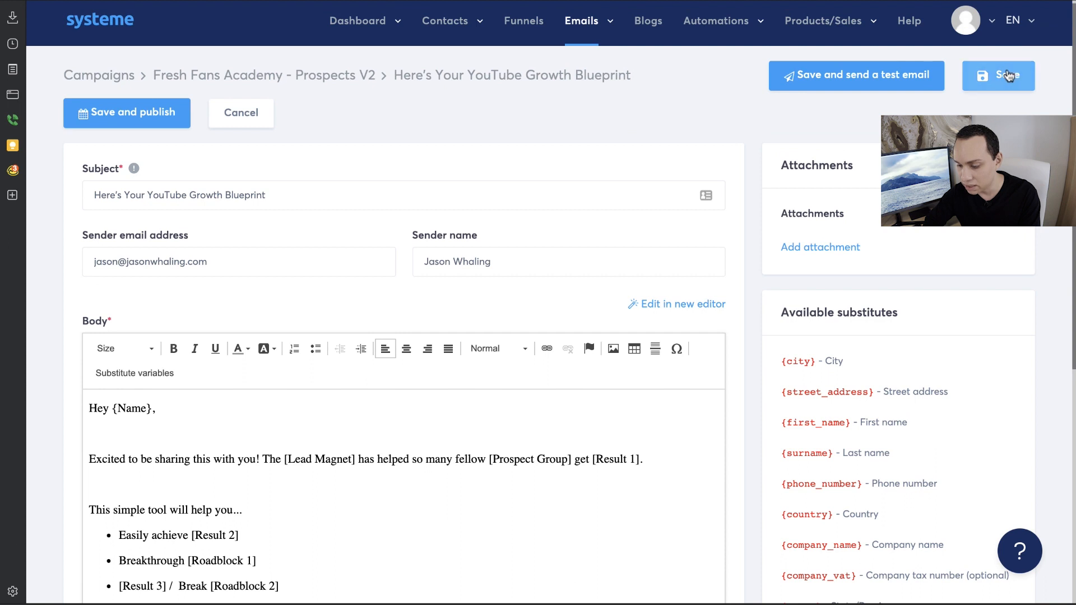
left_click(1008, 77)
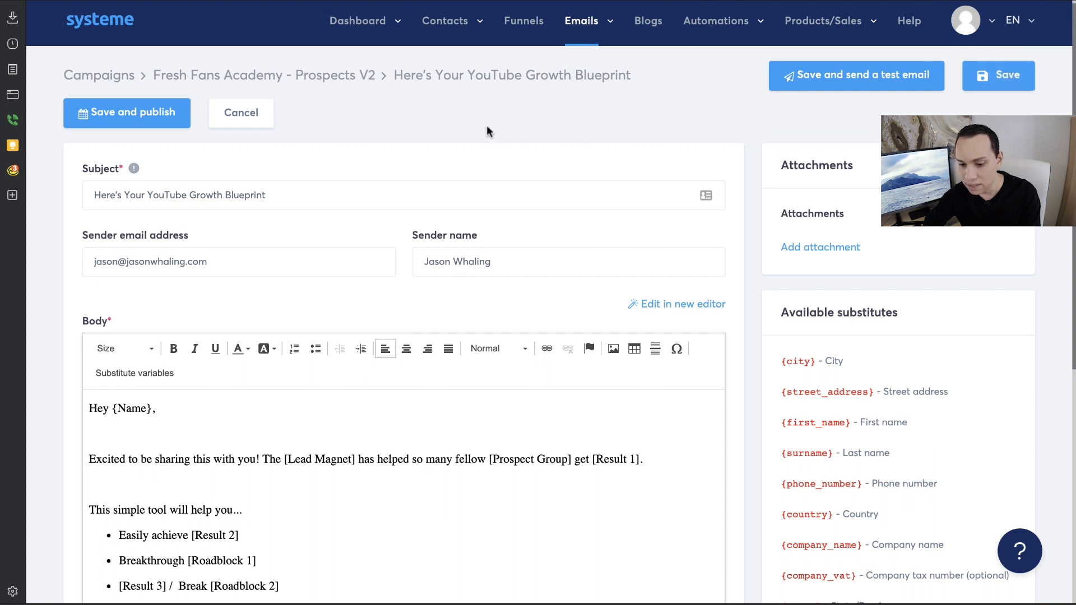
- Publish the "Here's Your YouTube Growth Blueprint" email with a sending delay of 0 hours
left_click(93, 109)
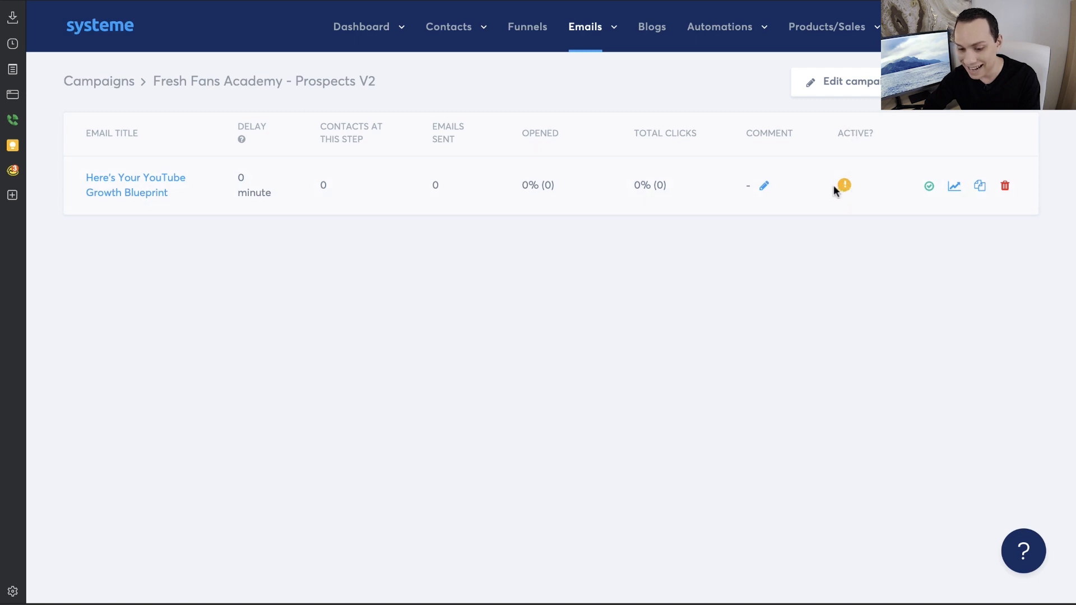
left_click(114, 190)
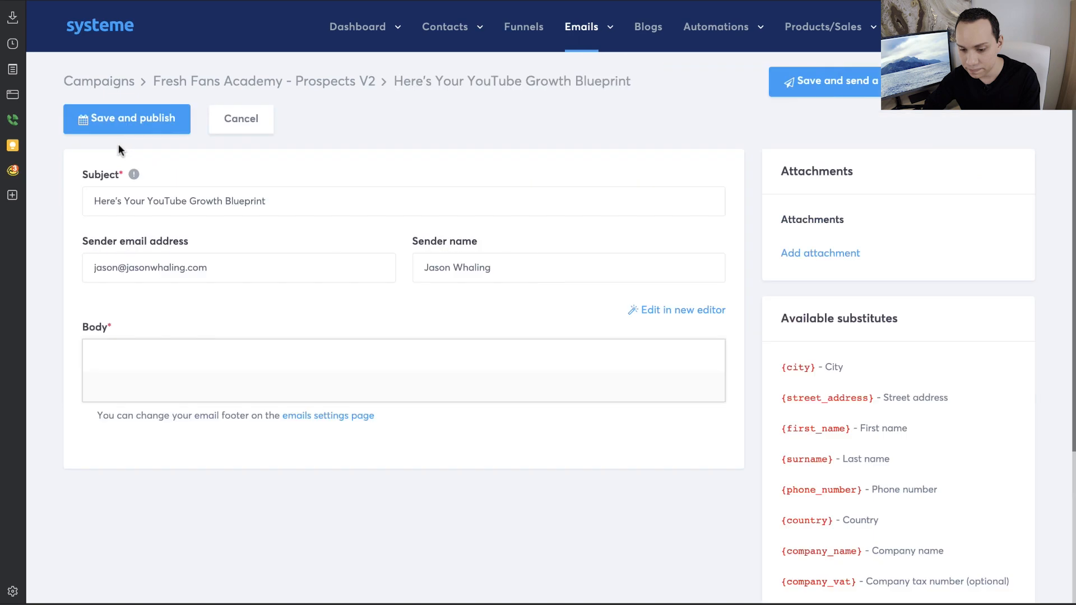
left_click(146, 119)
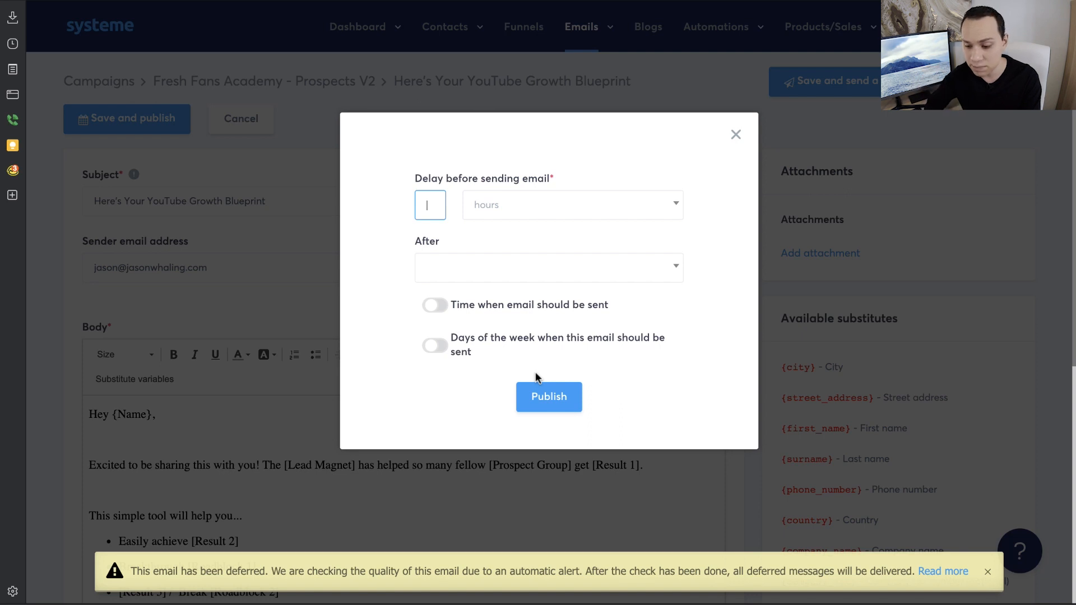
left_click(537, 409)
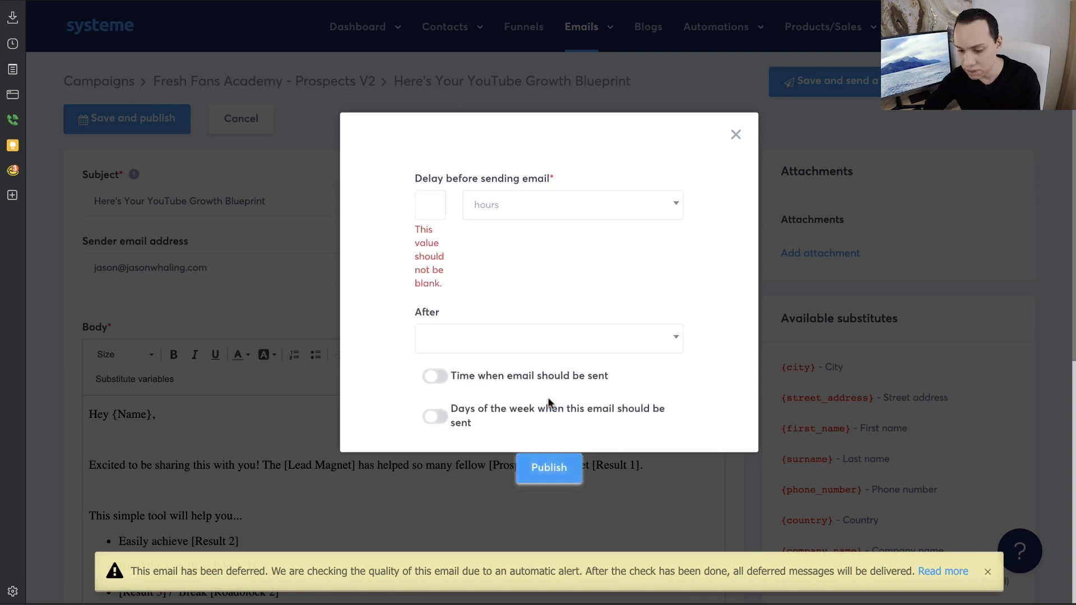
left_click(429, 212)
type("0")
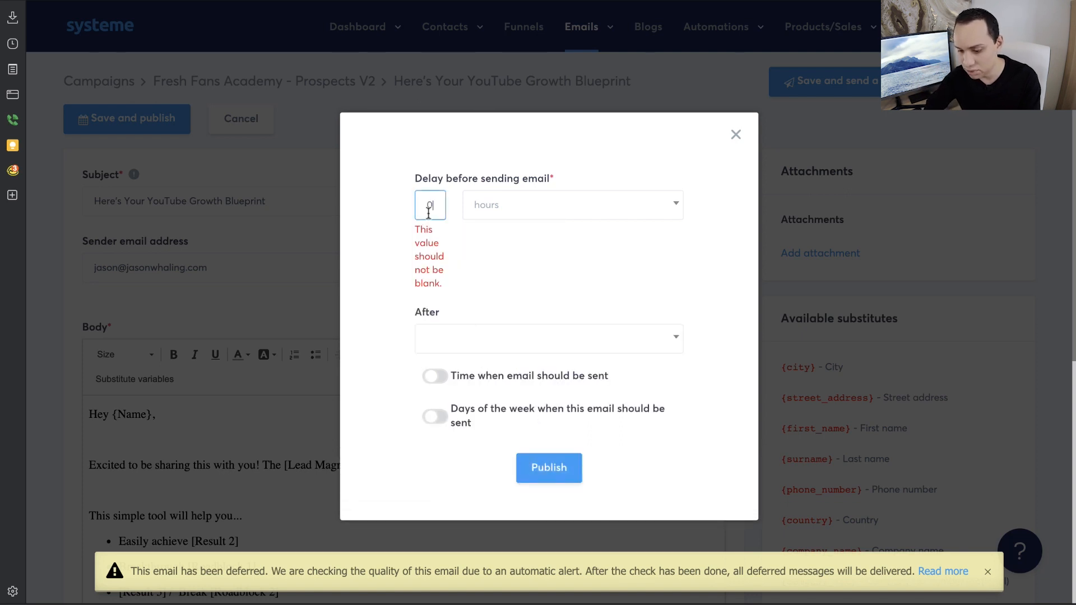
left_click(559, 470)
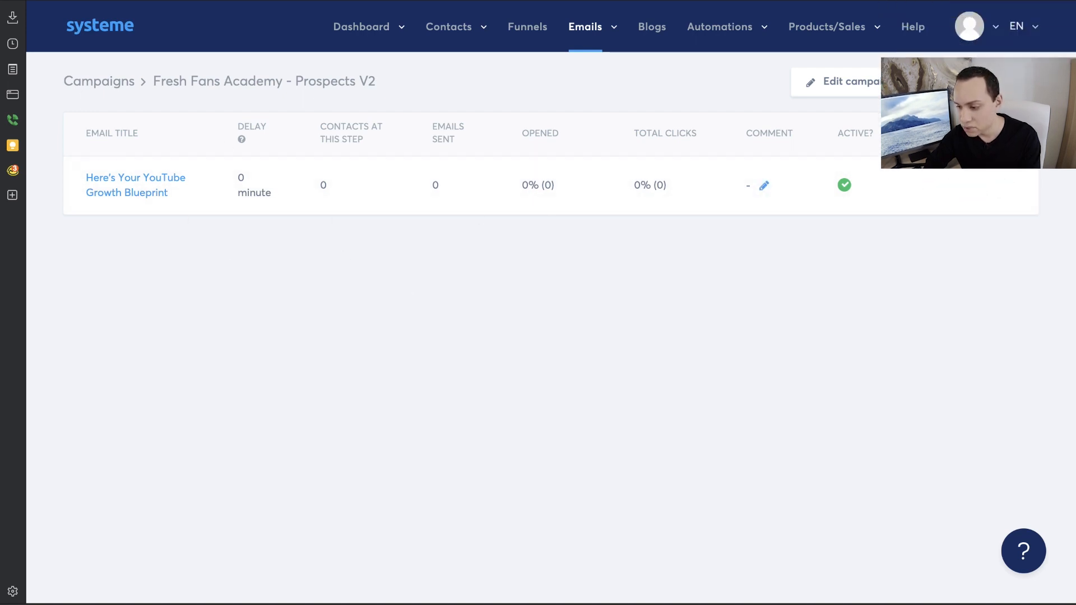
- Create a campaign email with the subject "This is going to get harder - YouTube Channel Growth Truth" using the Classic editor
left_click(992, 84)
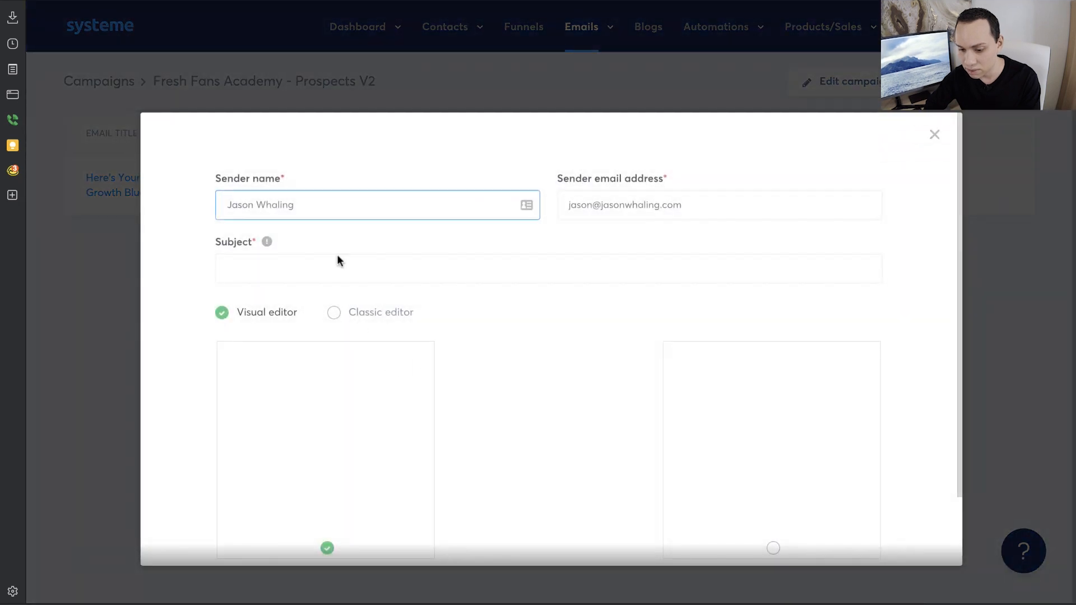
left_click(369, 264)
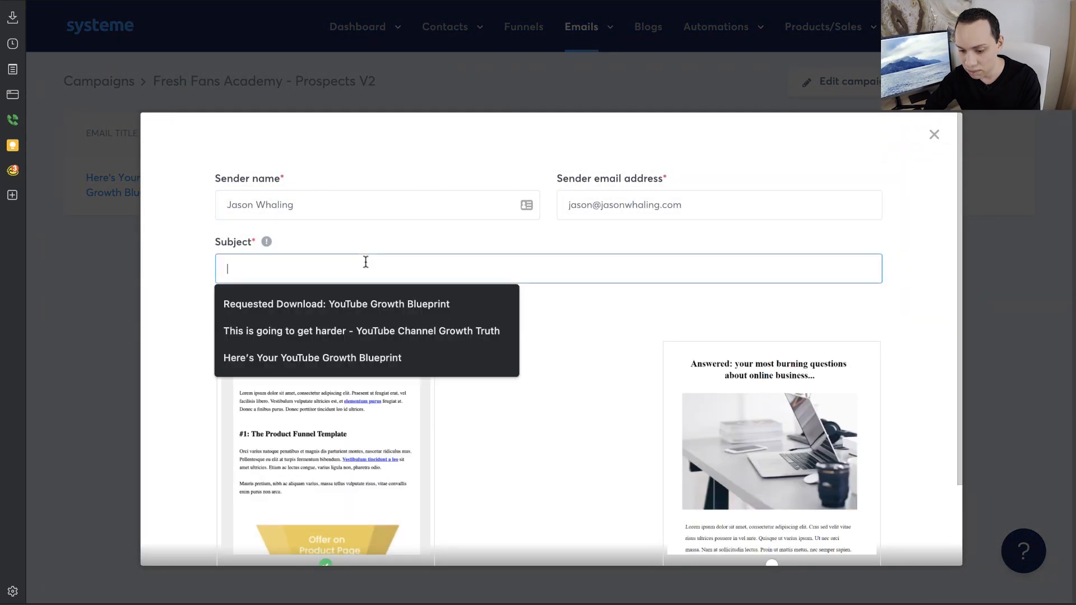
left_click(470, 339)
left_click(401, 314)
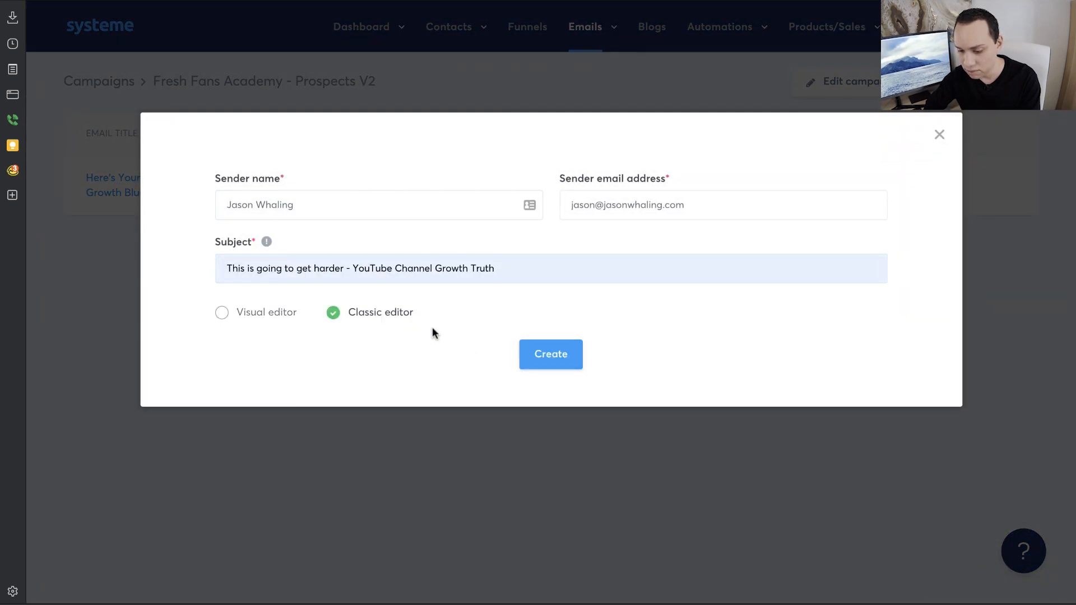
left_click(566, 359)
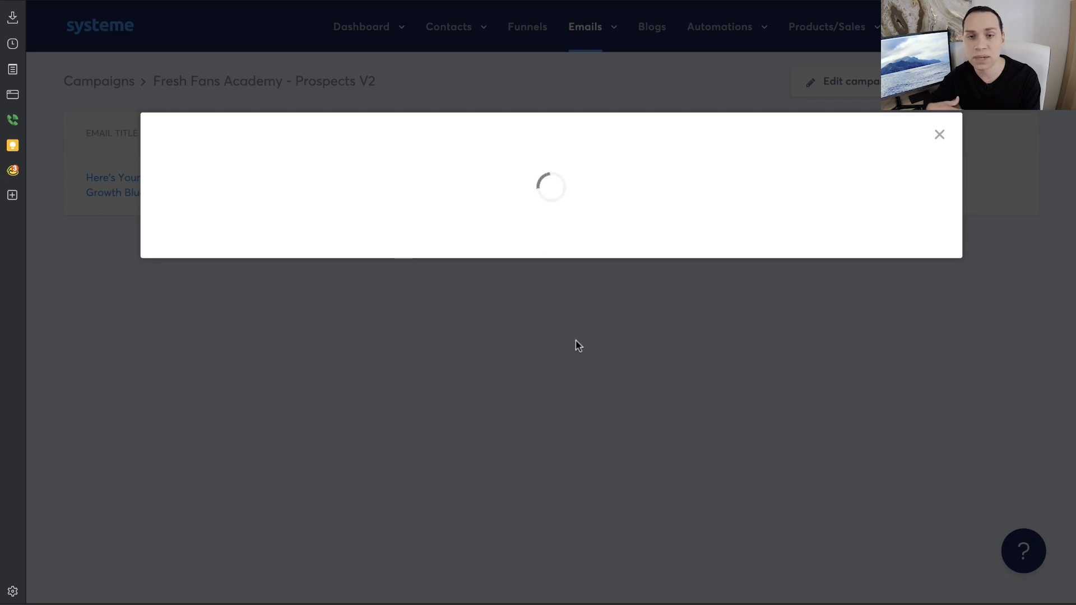
- Fill the email body with the scared-to-start-my-channel story and the "P.S. - Soft Call To Action: Link To Sales Page" line, all without bold
scroll(577, 340, "down", 3)
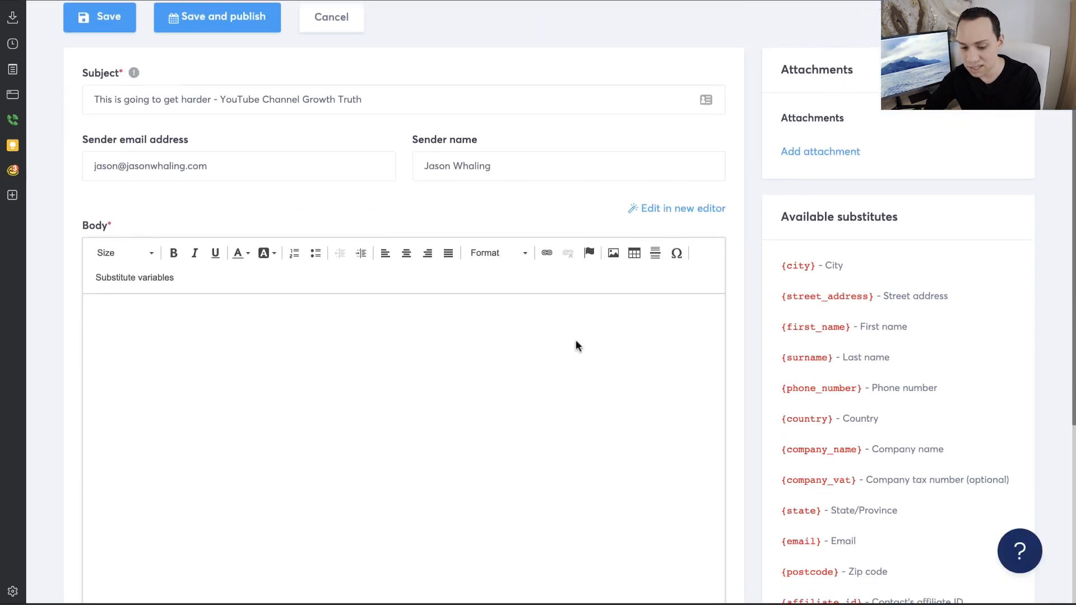
left_click(496, 361)
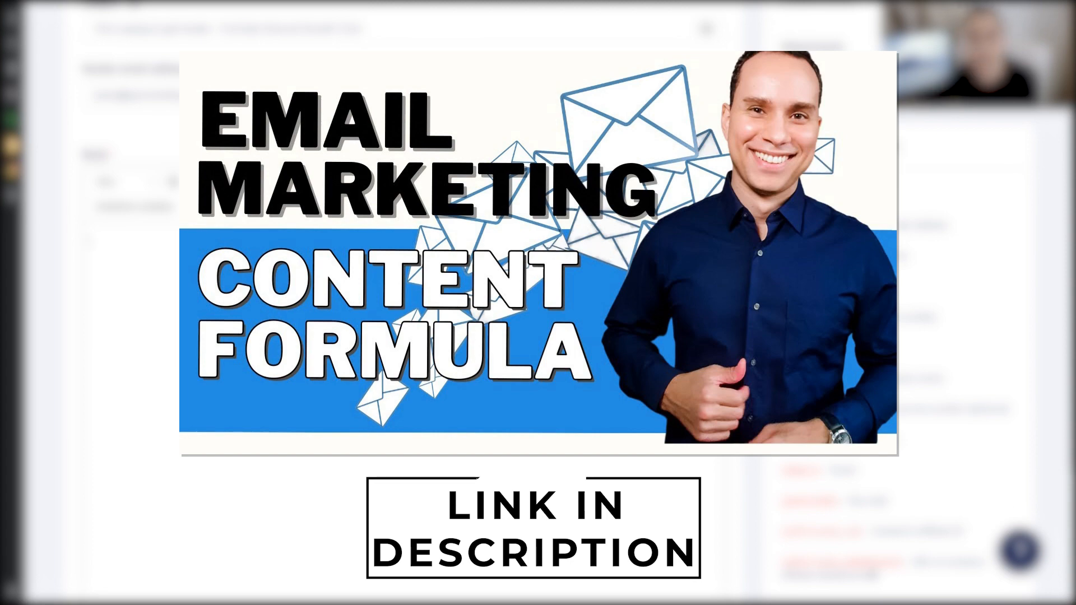
key("ctrl+a")
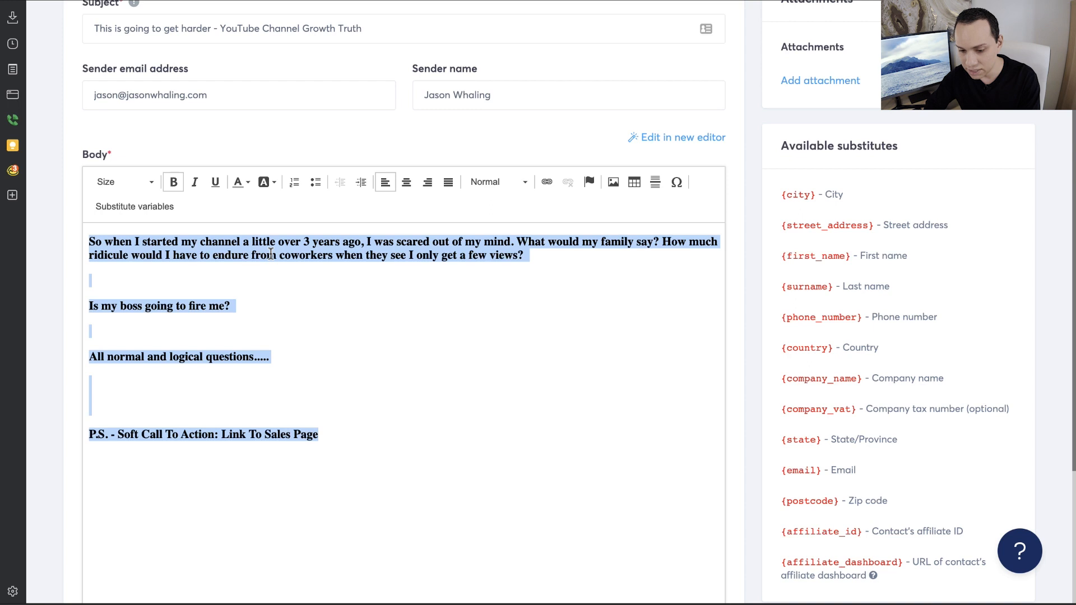
key("ctrl+b")
left_click(158, 266)
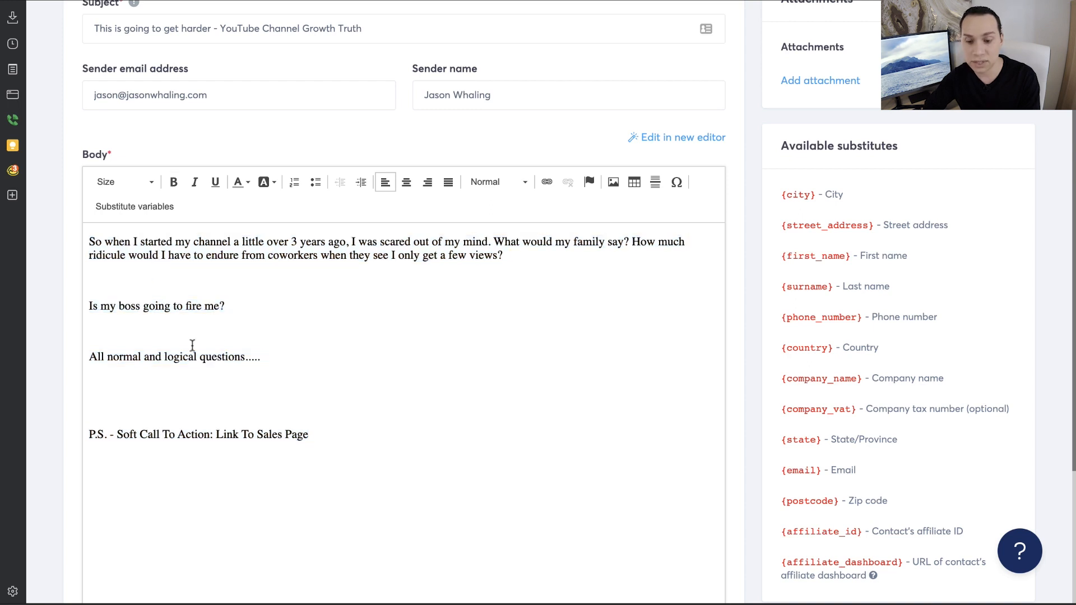
- Highlight "Link To Sales Page" in the email's P.S. line
scroll(192, 346, "down", 2)
left_click(322, 314)
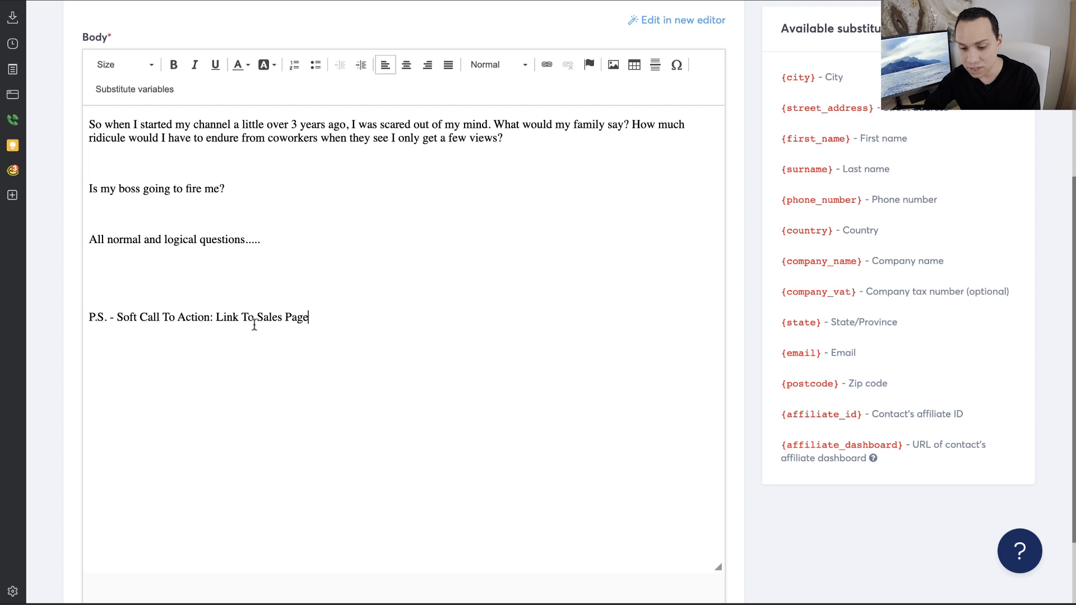
left_click(213, 316, "shift")
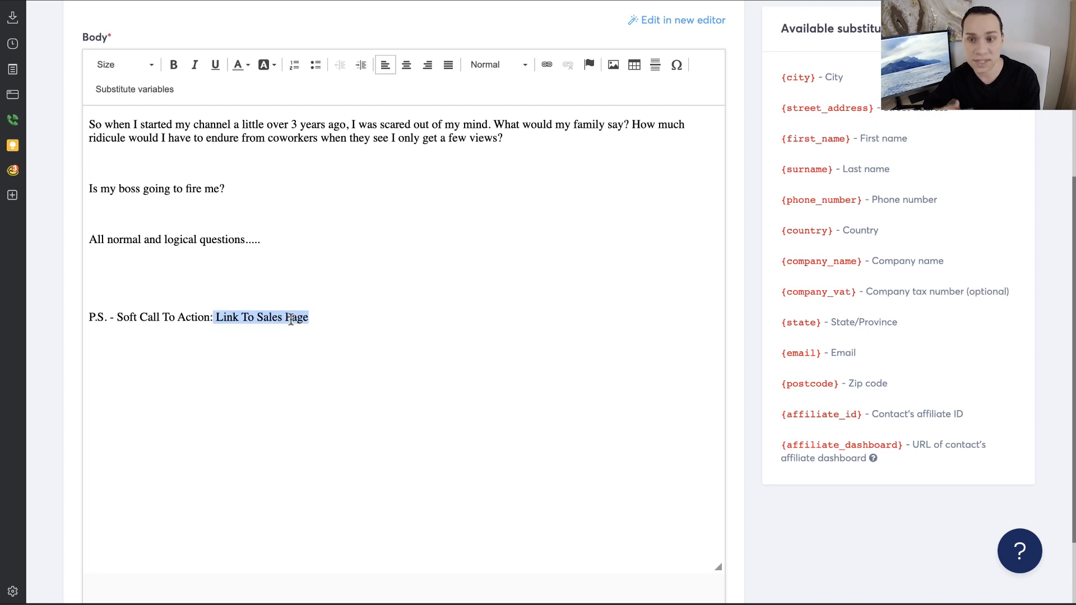
- Publish the "This is going to get harder" email with a sending delay of 1 day
scroll(528, 264, "up", 5)
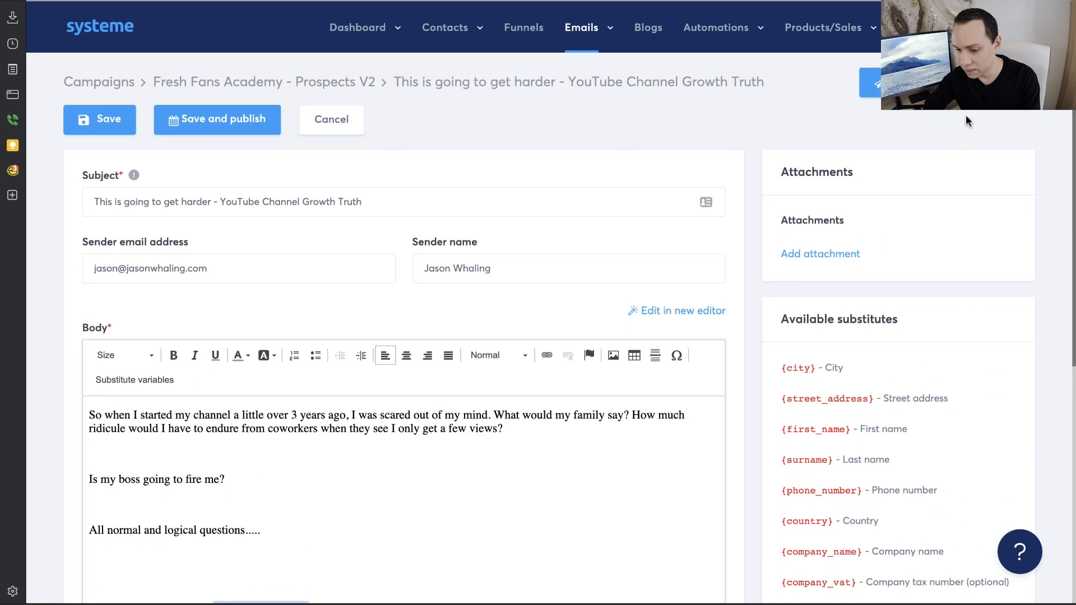
left_click(219, 120)
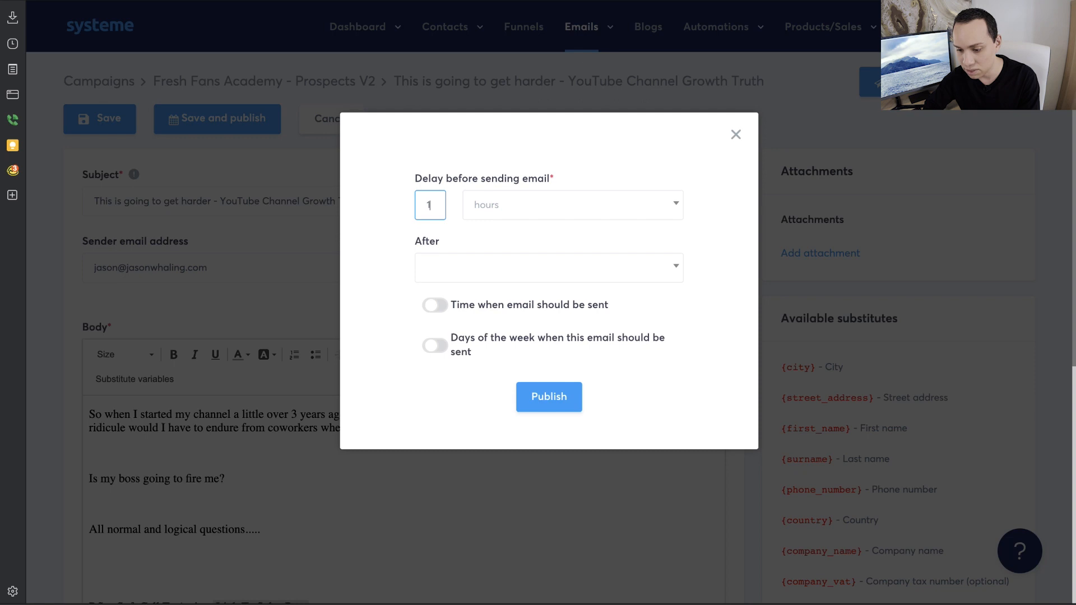
left_click(557, 208)
left_click(512, 255)
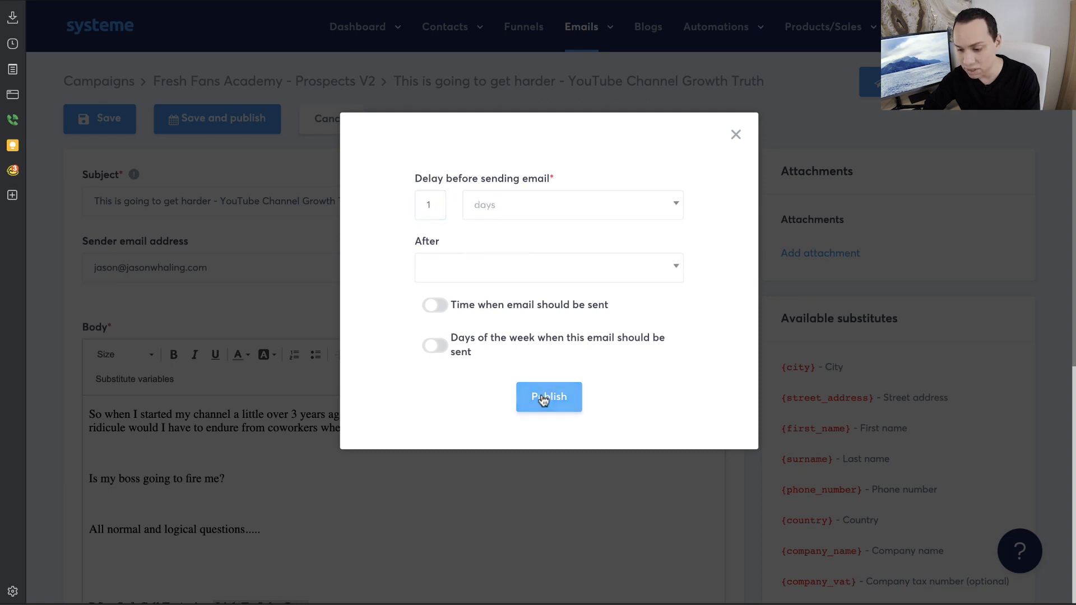
left_click(561, 386)
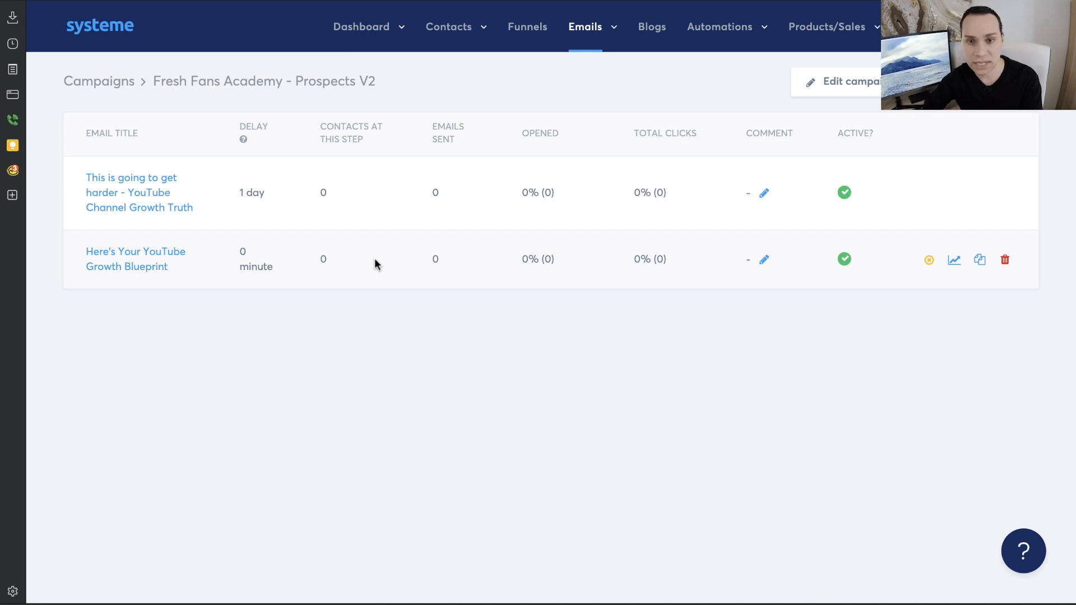
- Open the automation rules of the YouTube Growth Guide squeeze page in the FFA| Blueprint Demo funnel created on 11/15/2021
left_click(529, 28)
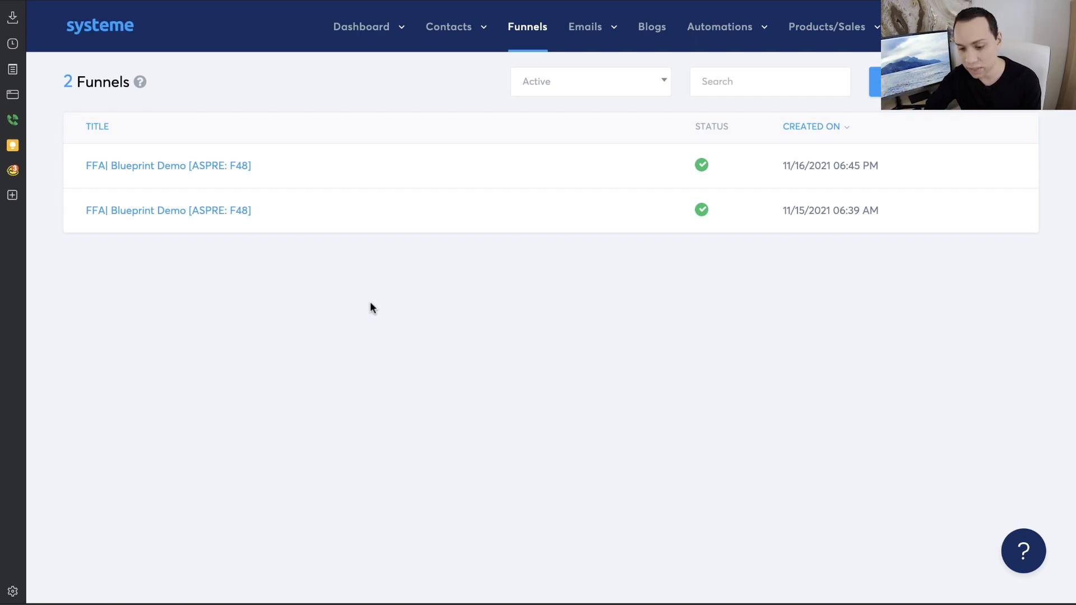
left_click(223, 215)
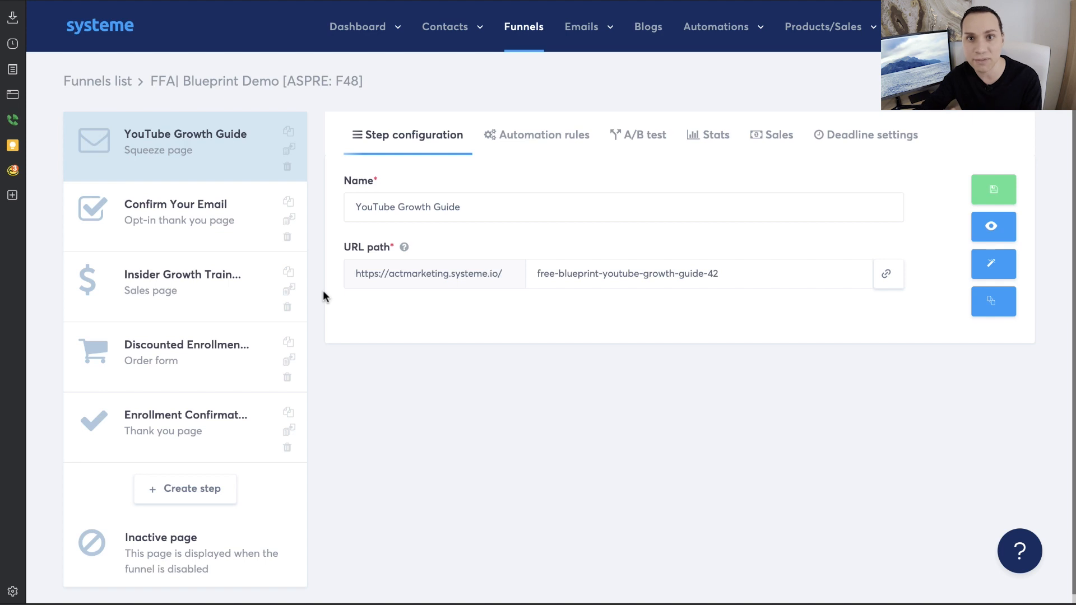
left_click(531, 144)
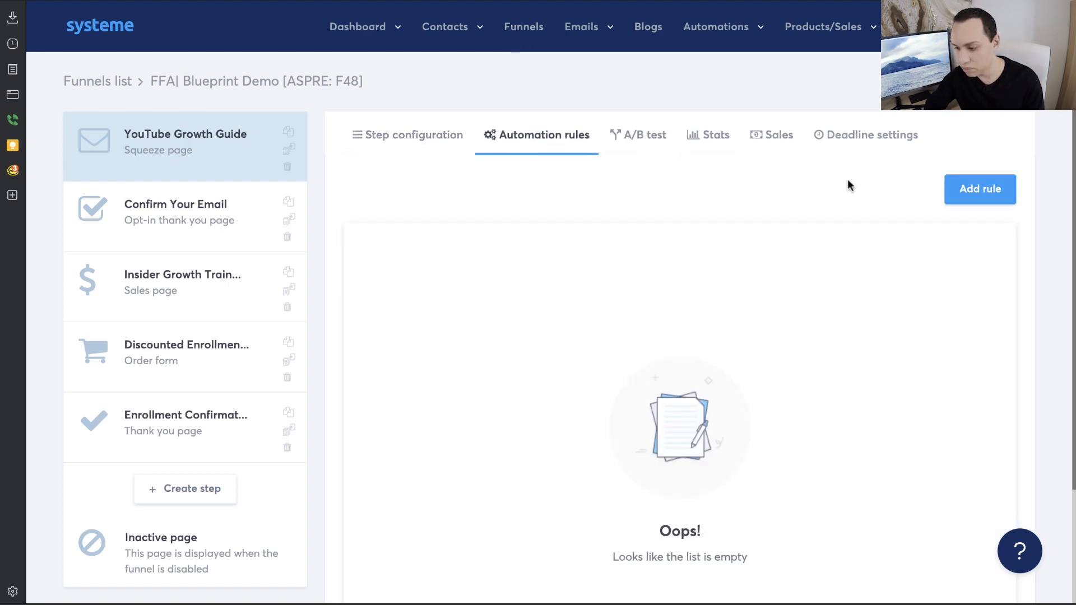
- Create a rule with the "Funnel step form subscribed" trigger that adds the tag "FFA| Leads" to the contact, and save it
left_click(970, 190)
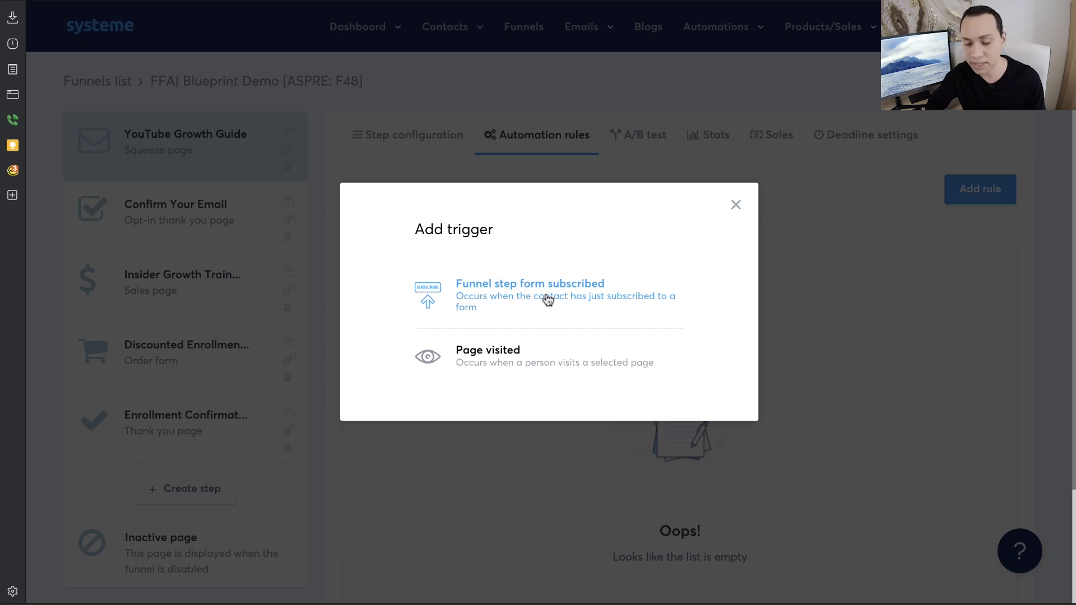
left_click(548, 300)
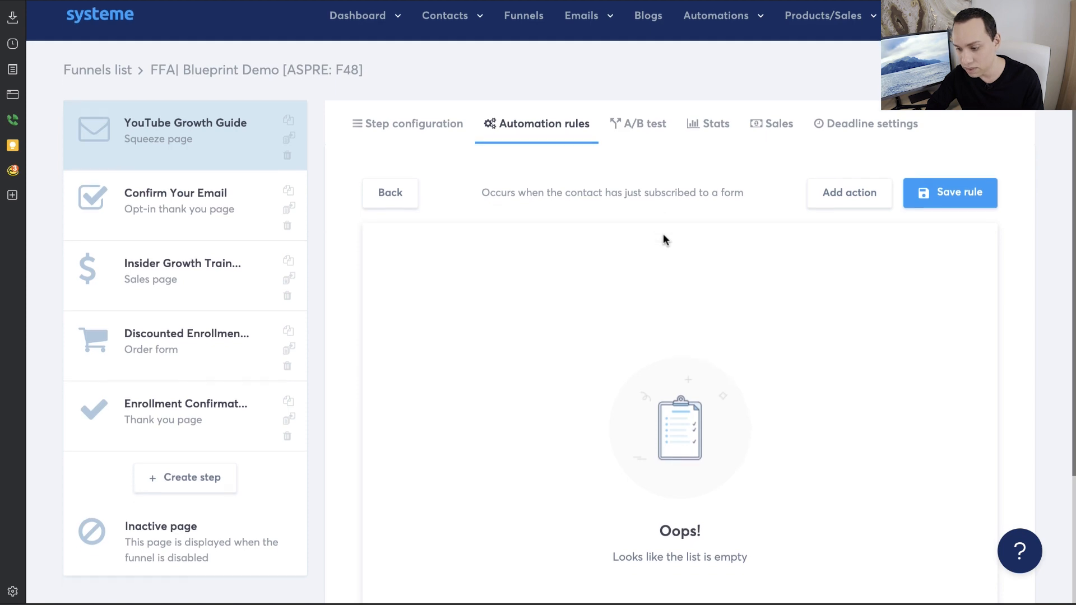
scroll(664, 237, "down", 1)
left_click(850, 166)
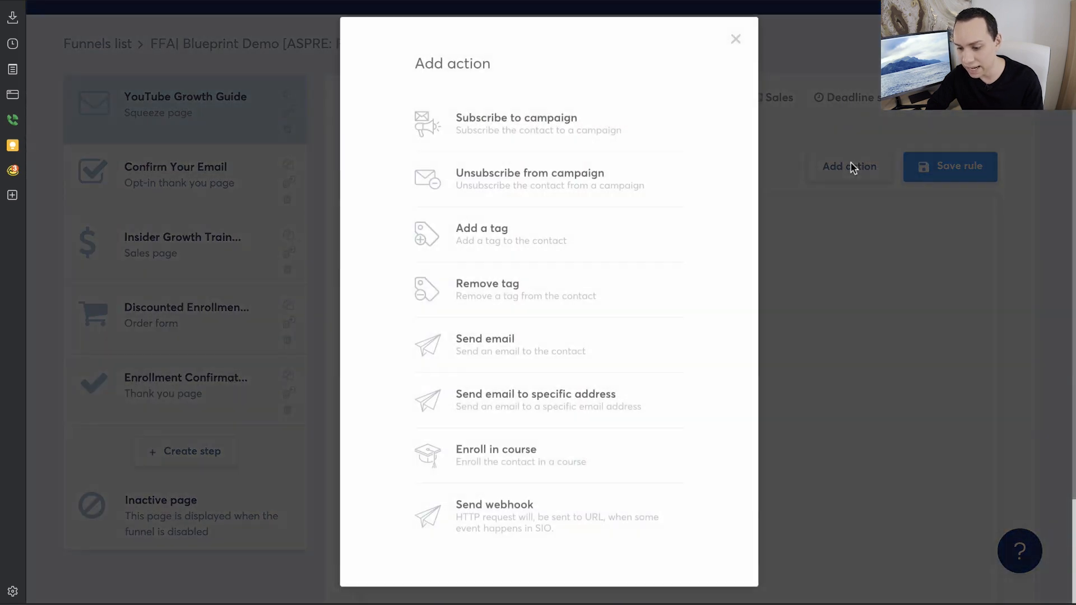
left_click(482, 234)
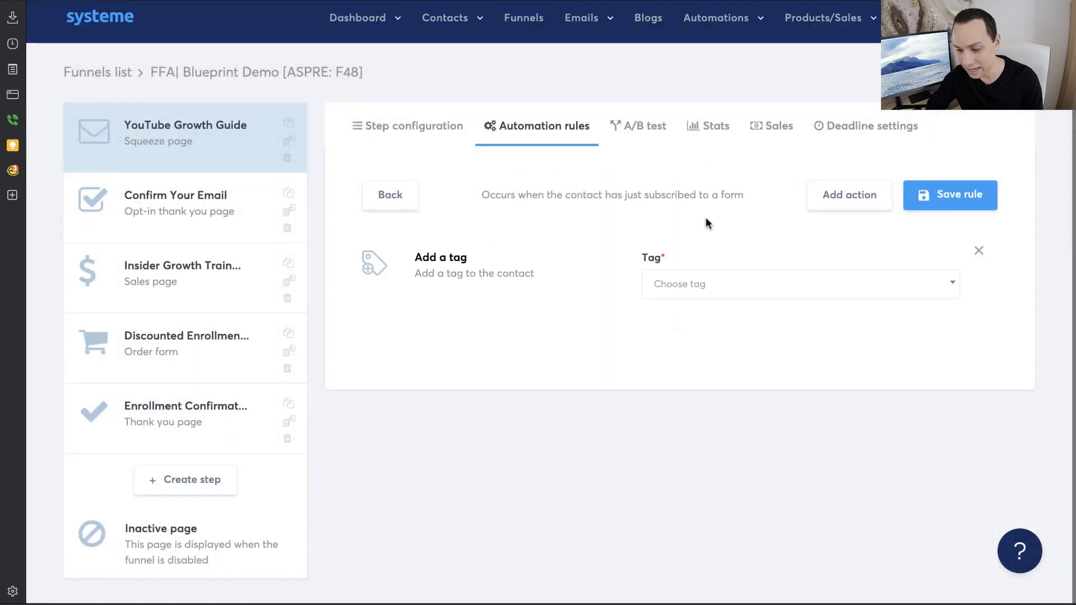
left_click(704, 285)
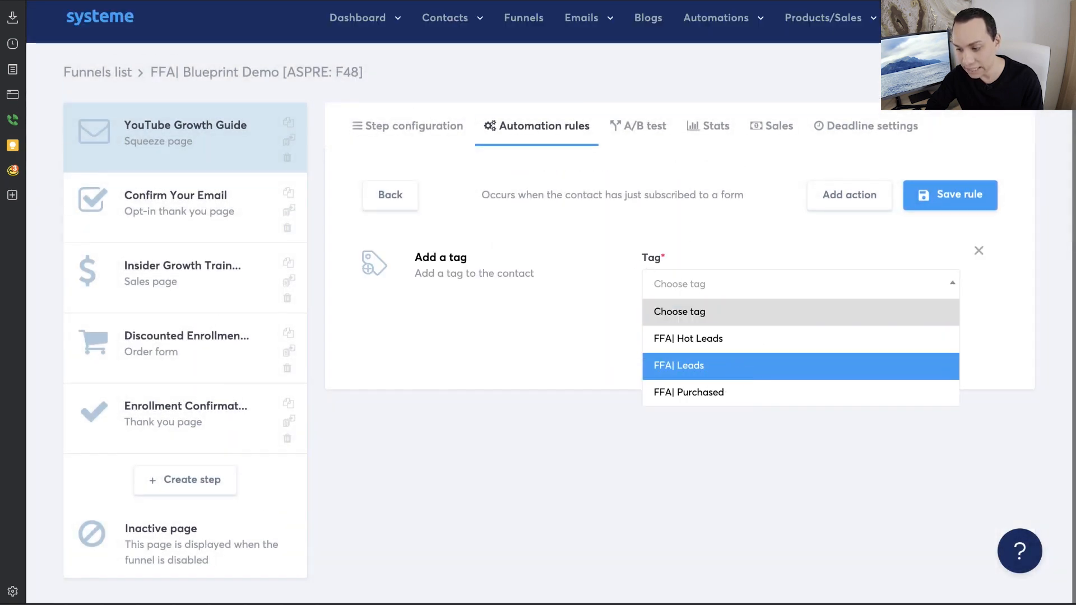
left_click(740, 371)
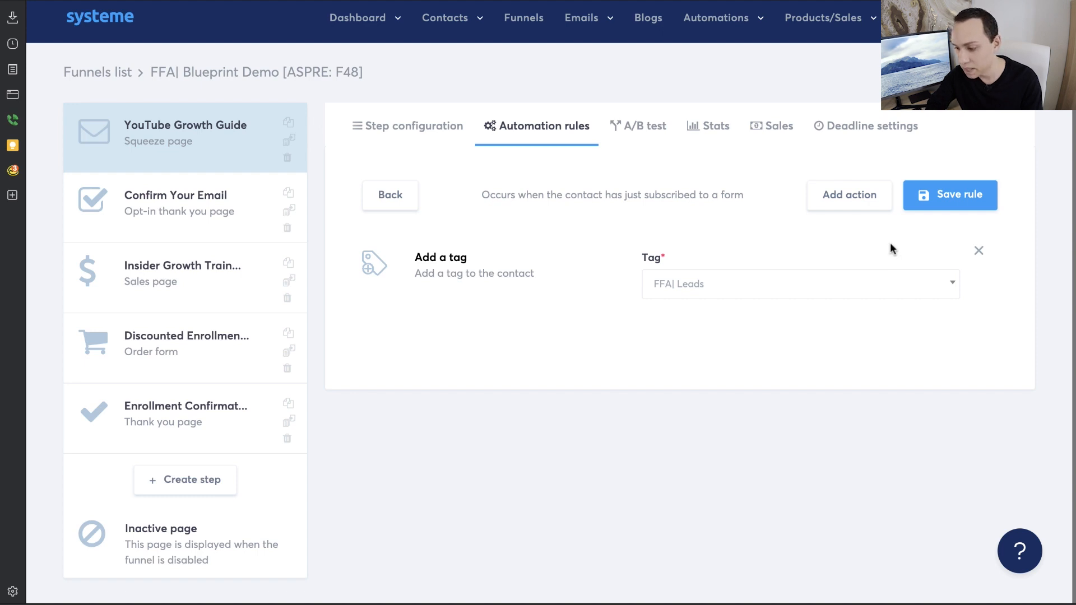
left_click(948, 199)
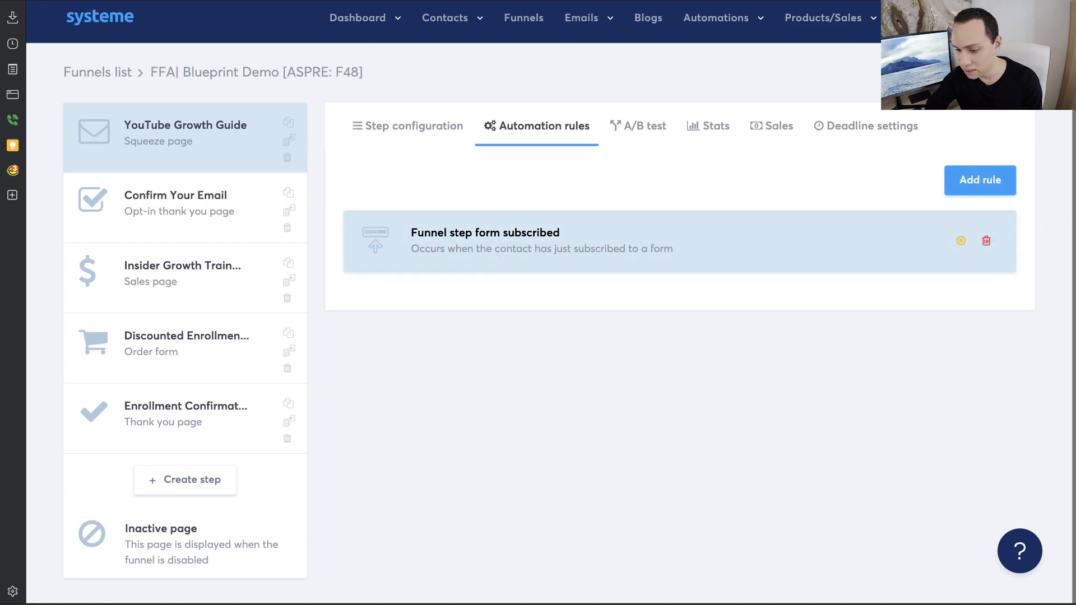
- Add a "Subscribe to campaign" action for "Fresh Fans Academy - Prospects V2" to the squeeze page's "Funnel step form subscribed" rule and save it
left_click(785, 233)
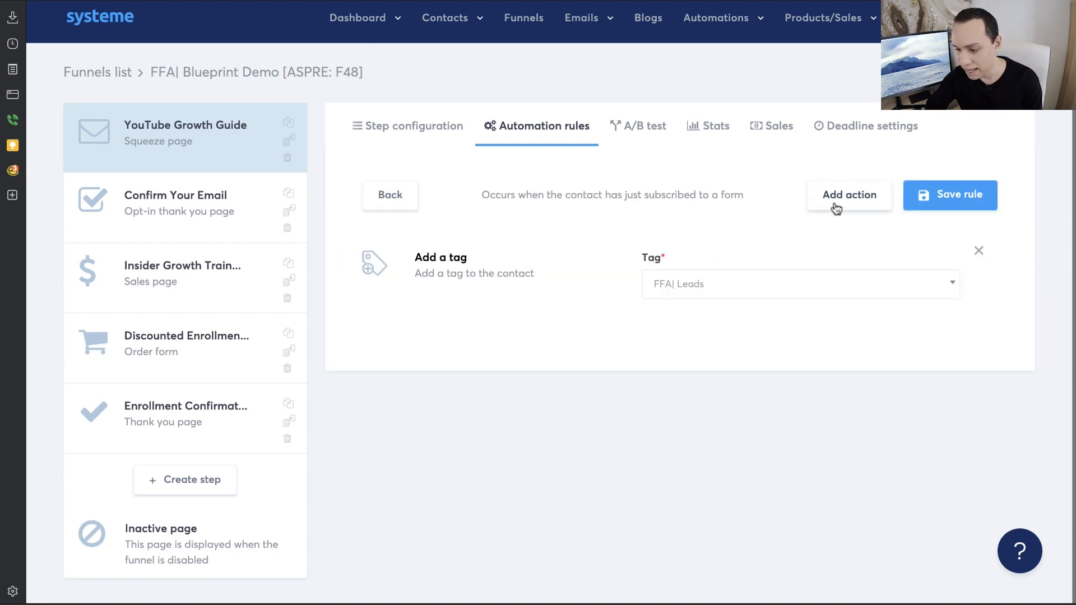
left_click(835, 207)
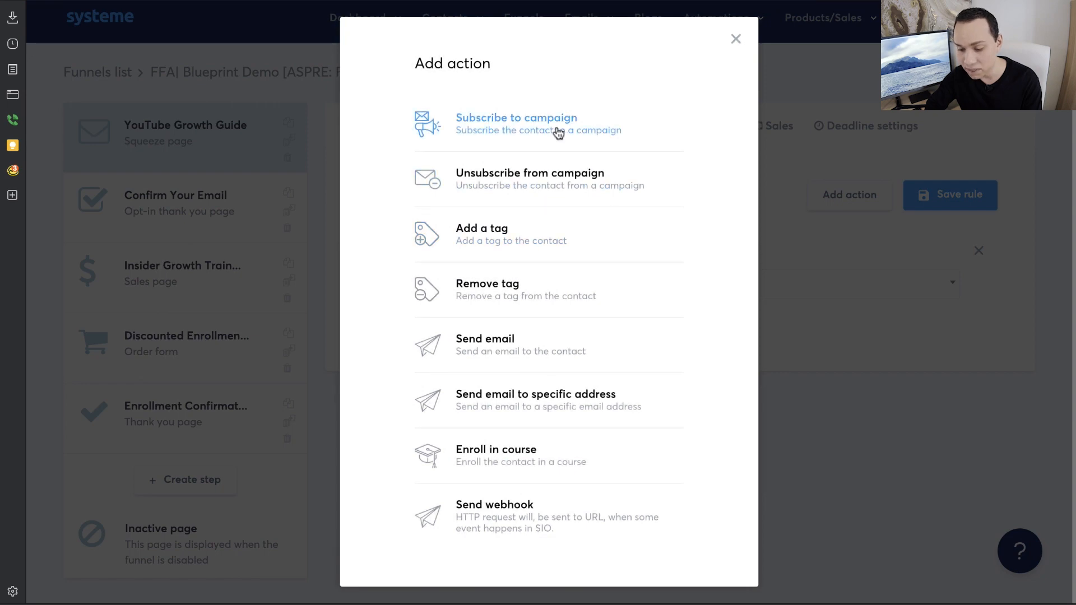
left_click(559, 133)
left_click(671, 284)
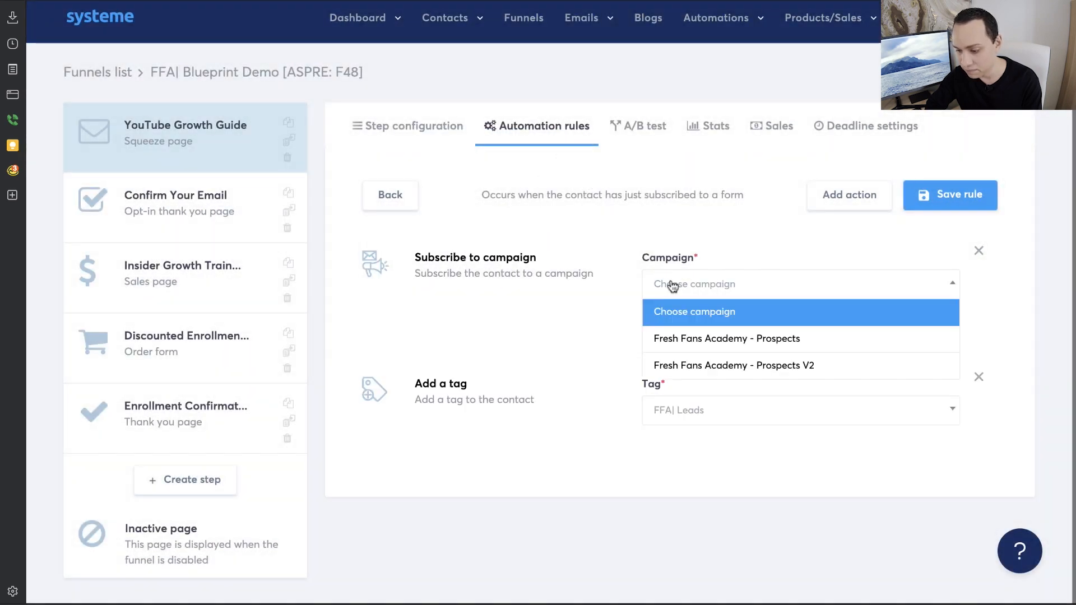
left_click(778, 367)
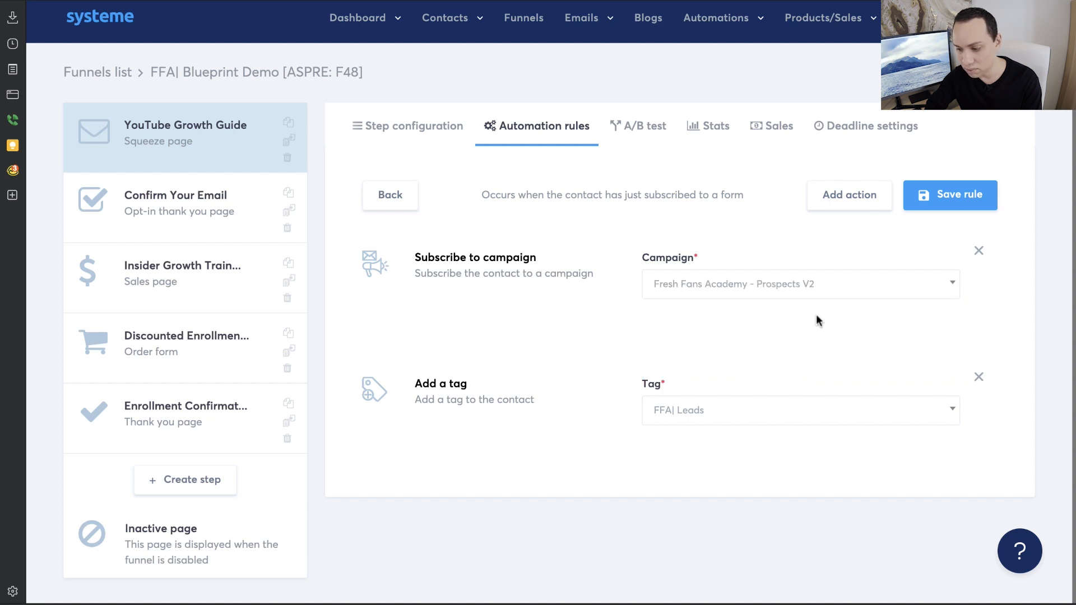
left_click(959, 195)
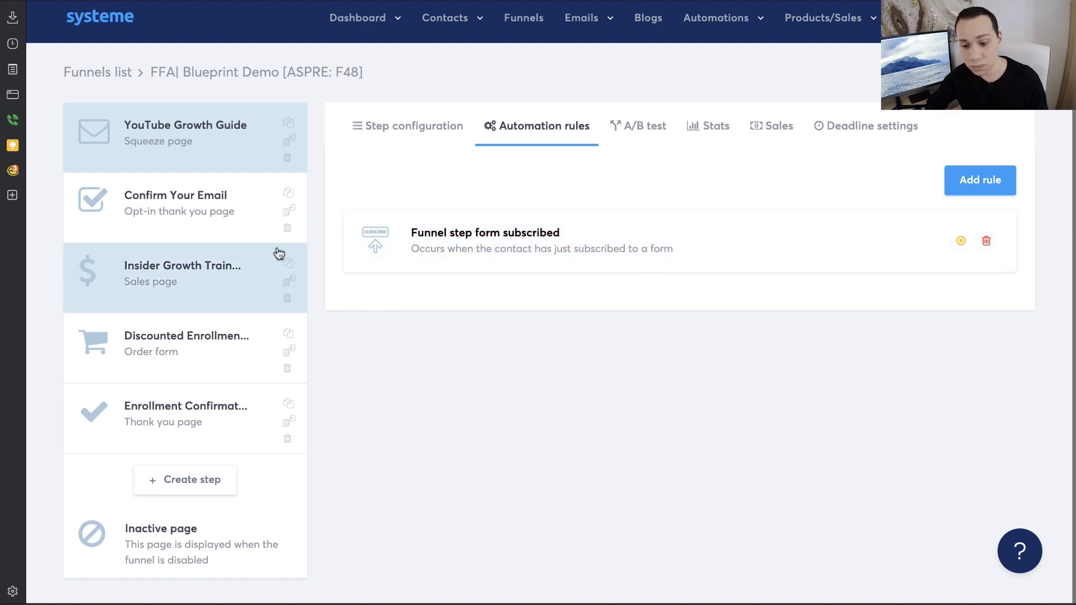
- Review the automation rules of the Confirm Your Email page and the step configuration of the Insider Growth Training sales page
left_click(251, 219)
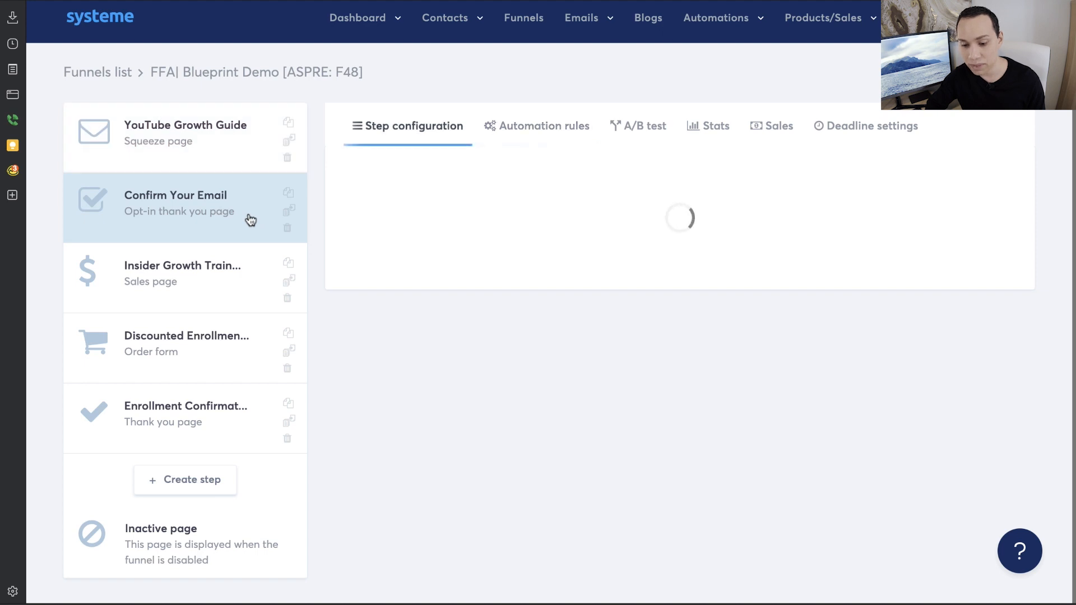
left_click(556, 135)
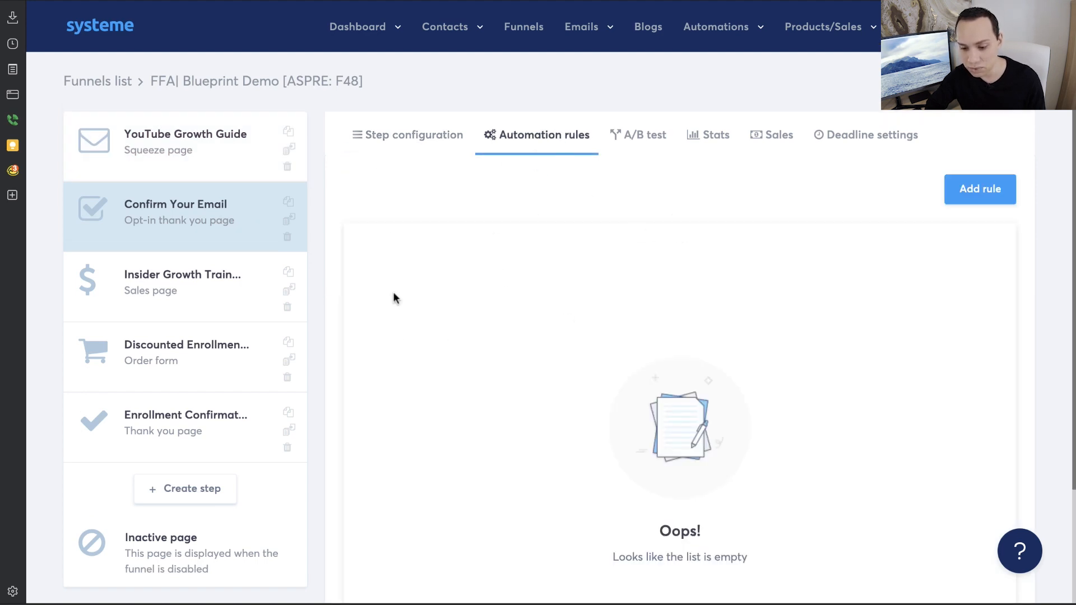
left_click(198, 288)
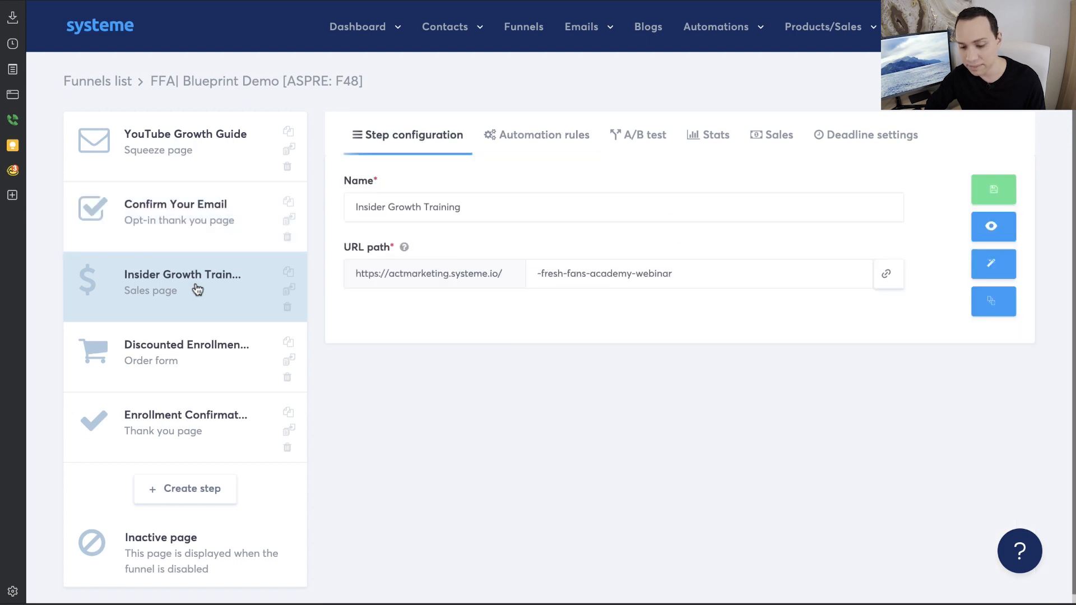
scroll(197, 288, "down", 1)
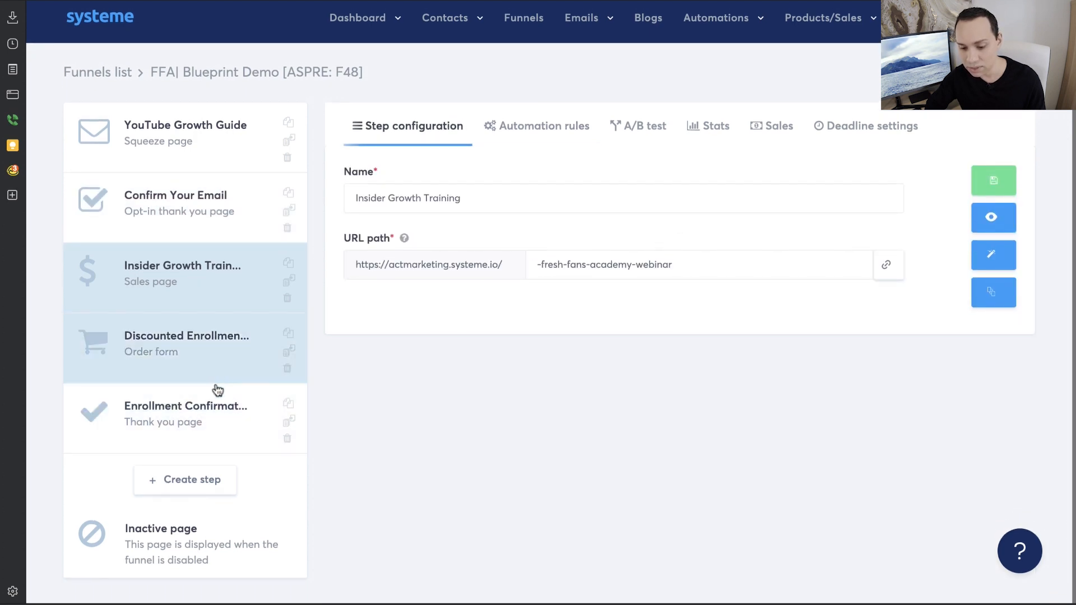
- Review the Discounted Enrollment order form's step configuration and open its automation rules
left_click(222, 353)
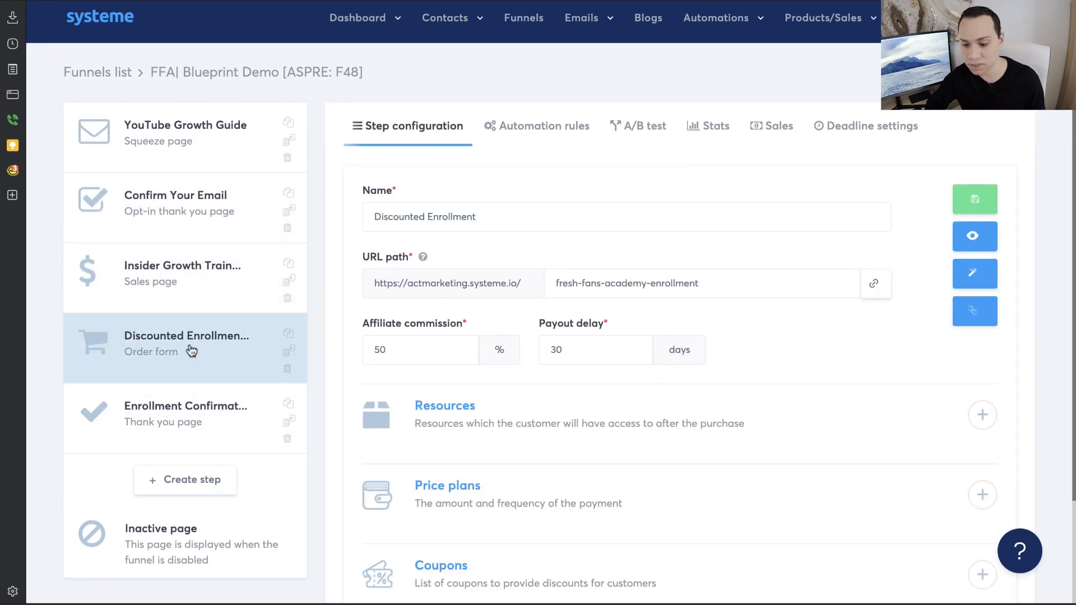
scroll(567, 352, "down", 2)
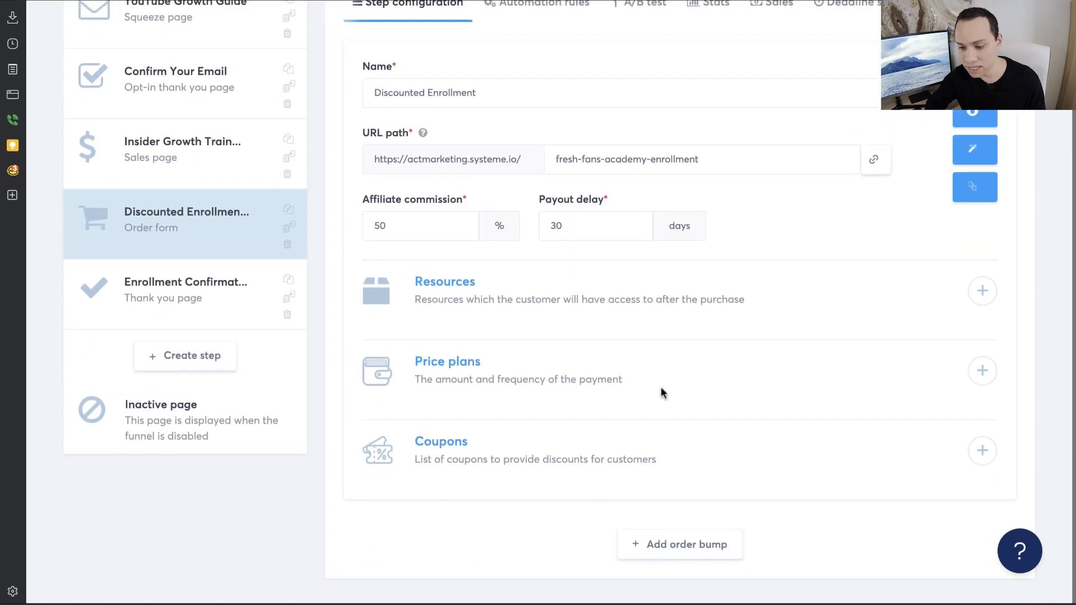
scroll(688, 341, "up", 2)
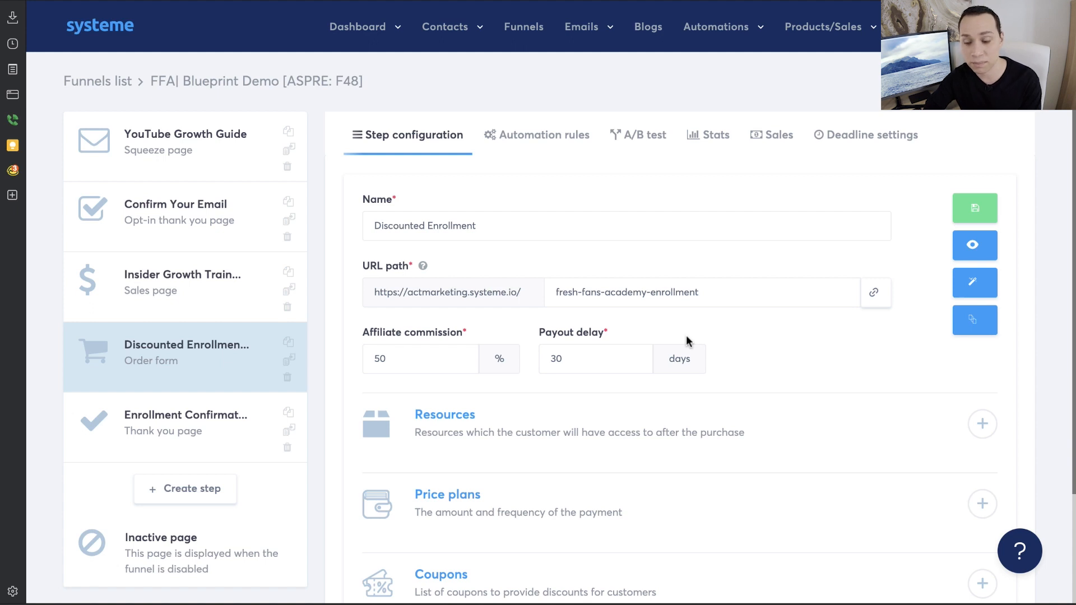
left_click(549, 133)
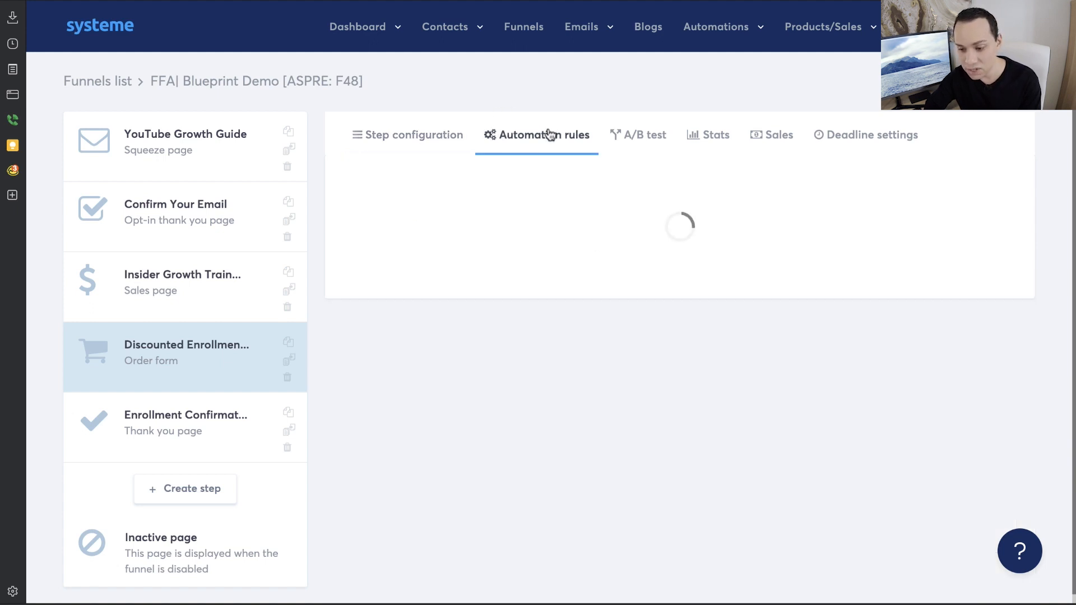
scroll(656, 203, "down", 3)
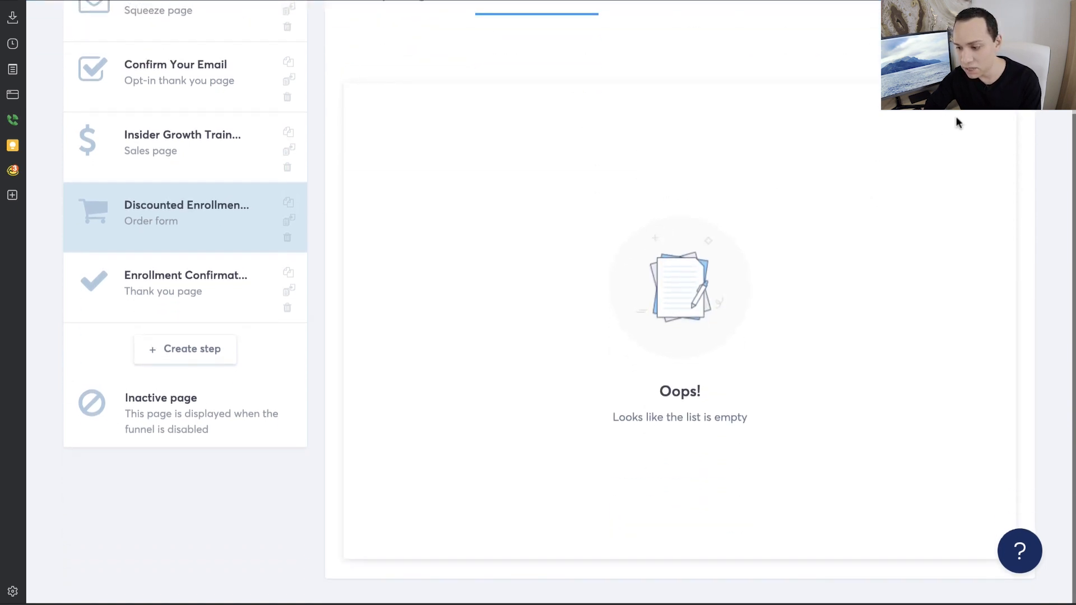
scroll(958, 116, "up", 2)
- Create a rule with the "New sale" trigger that adds the tag "FFA| Purchased" to the contact, and save it
left_click(960, 116)
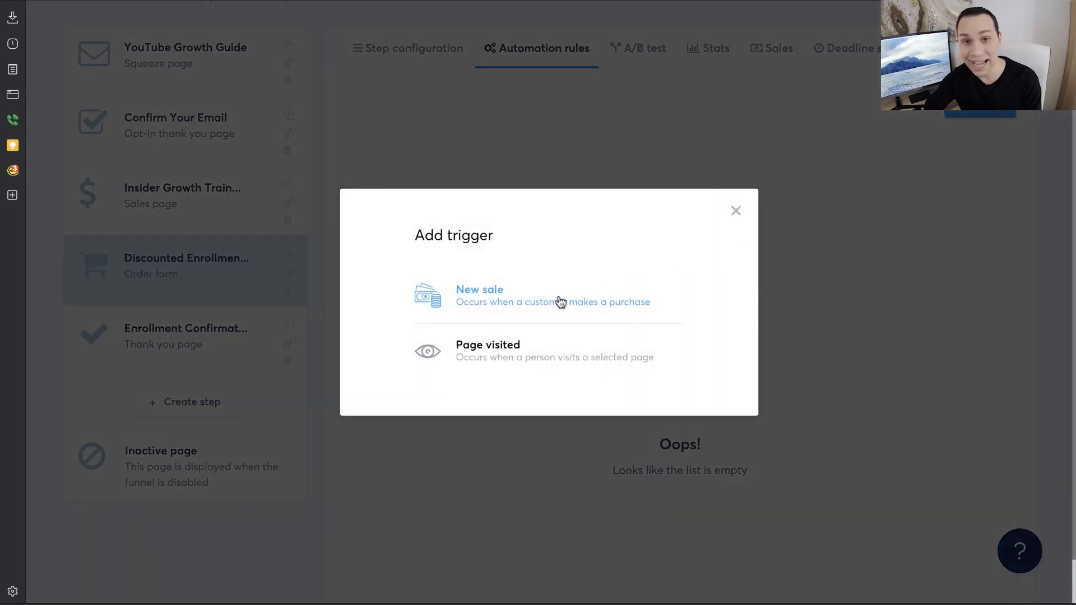
left_click(492, 303)
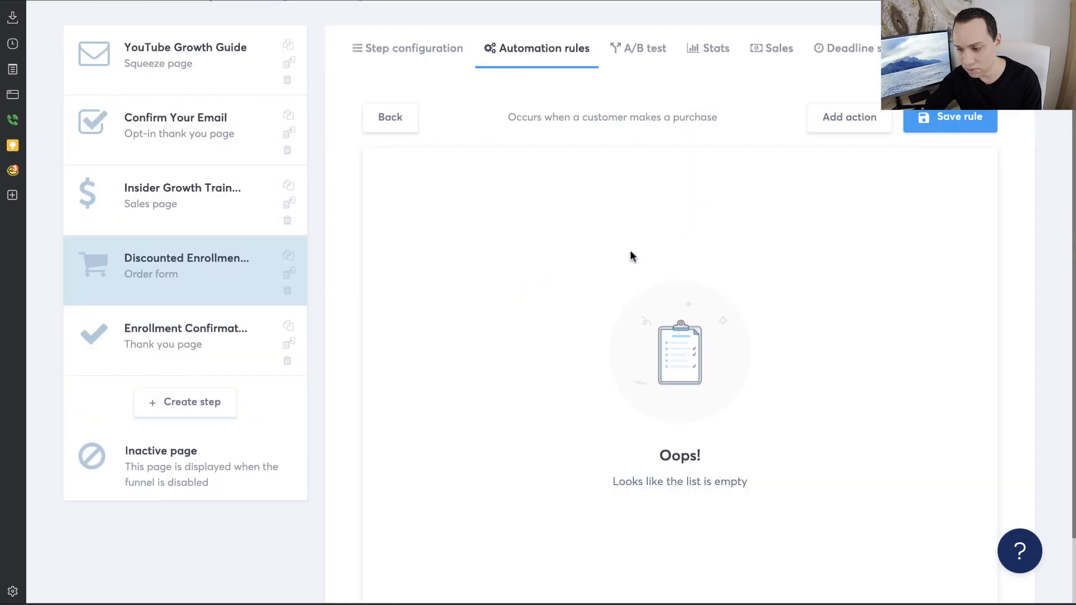
left_click(847, 117)
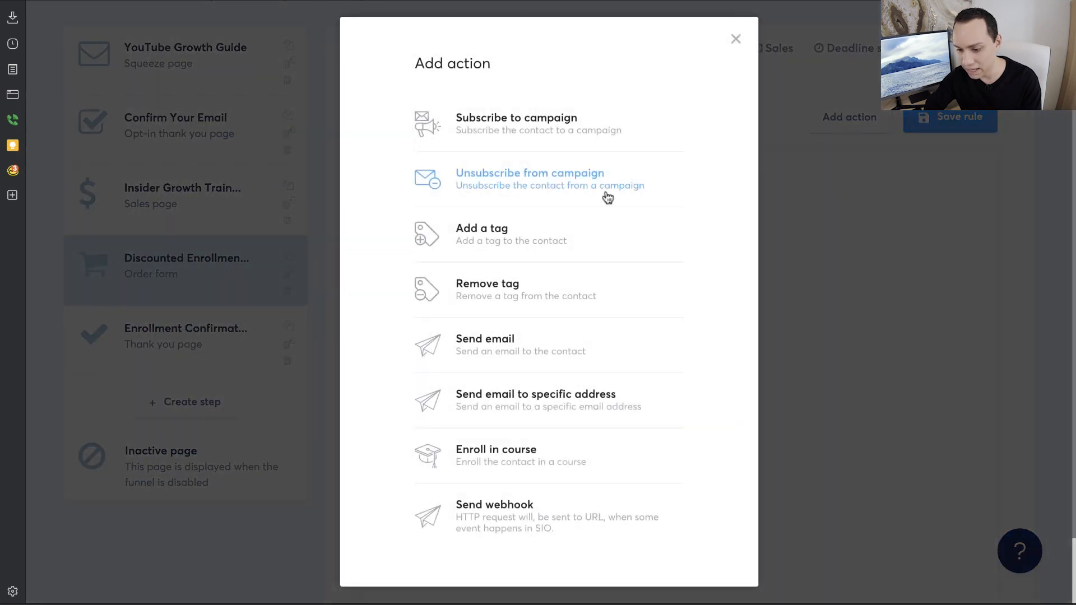
left_click(527, 232)
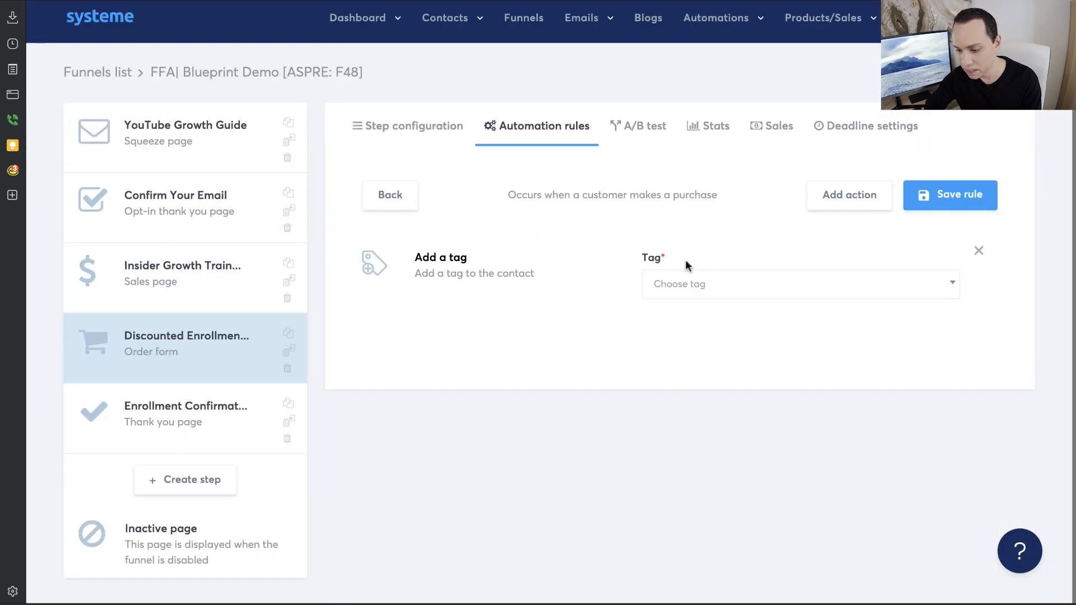
left_click(692, 285)
left_click(722, 389)
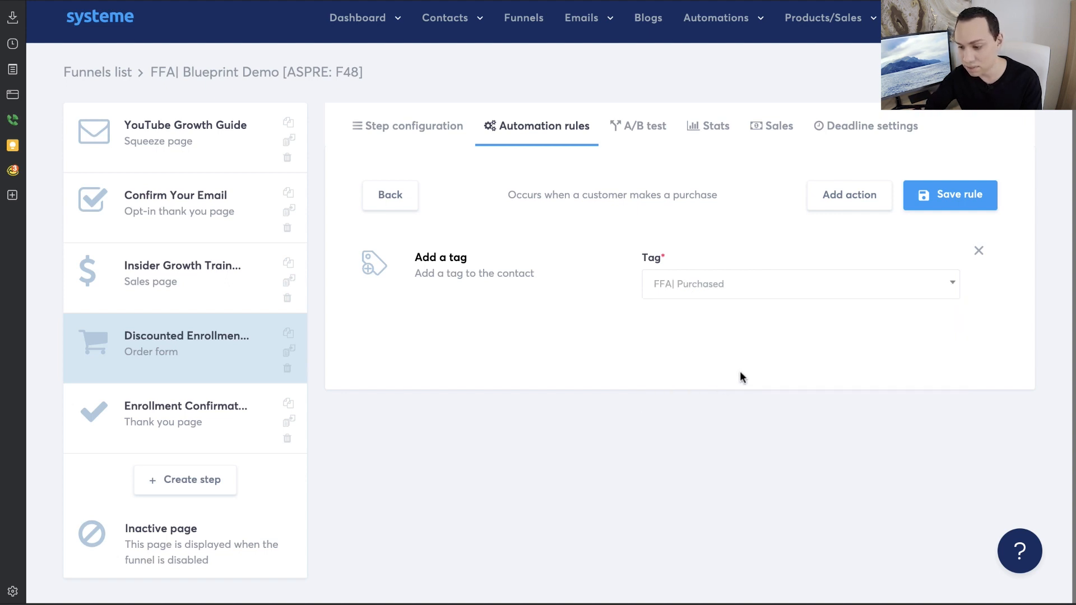
left_click(951, 197)
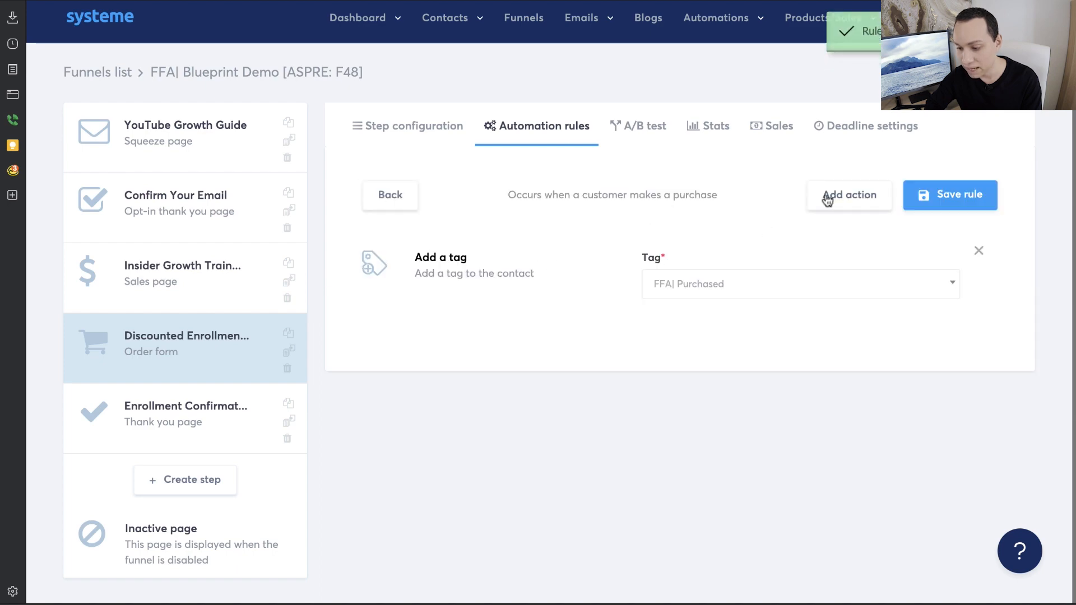
- Add a "Remove tag" action for "FFA| Leads" to the order form's "New sale" rule and save it
left_click(839, 196)
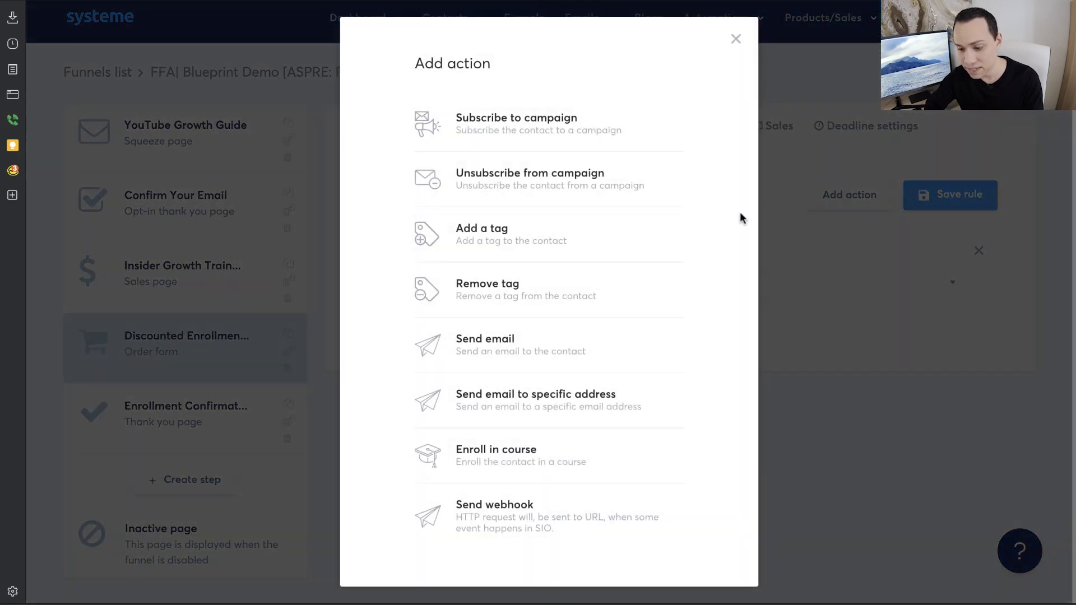
left_click(521, 289)
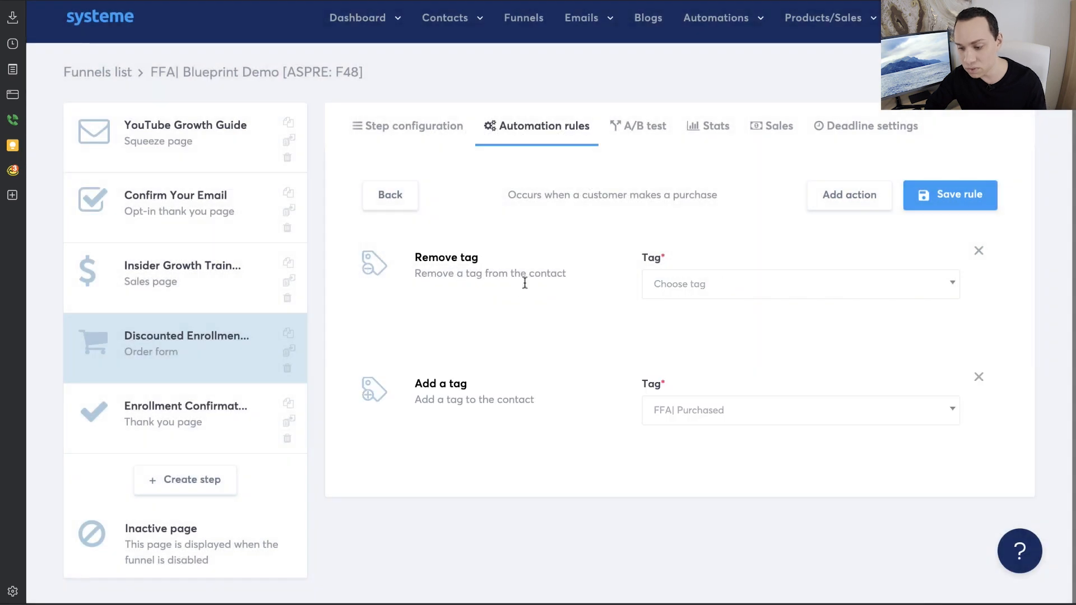
left_click(730, 289)
left_click(718, 362)
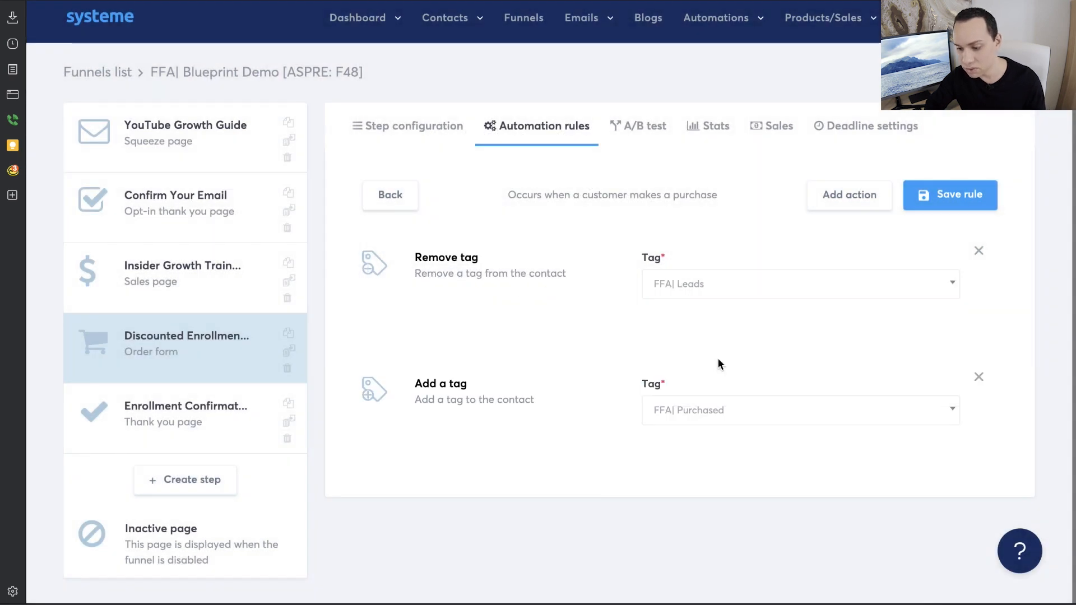
left_click(960, 195)
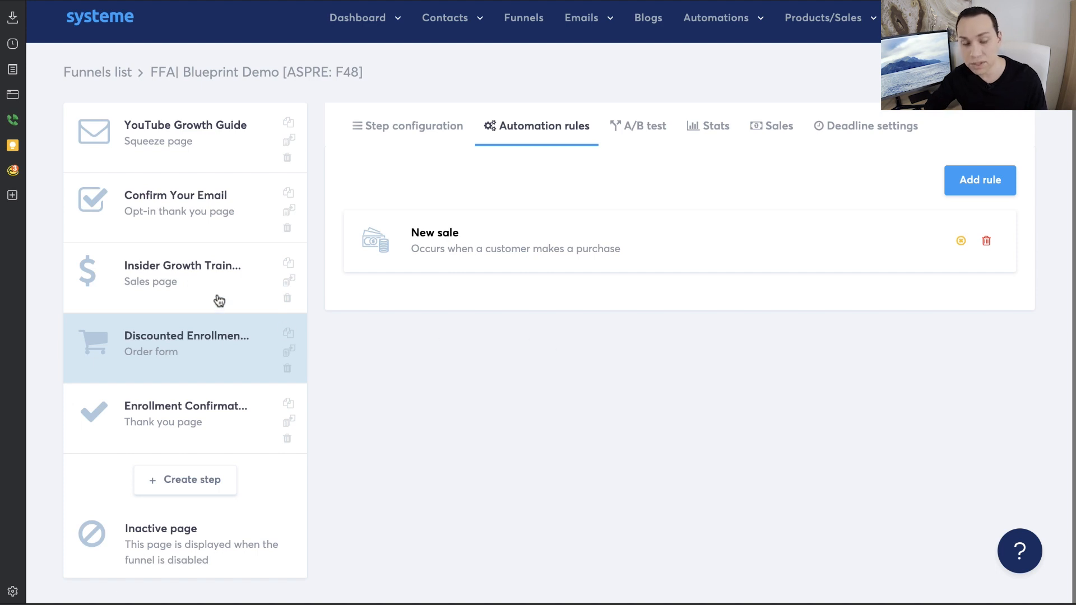
- Open the Insider Growth Training sales page in the page editor and bring its Enroll Now button into view
left_click(176, 281)
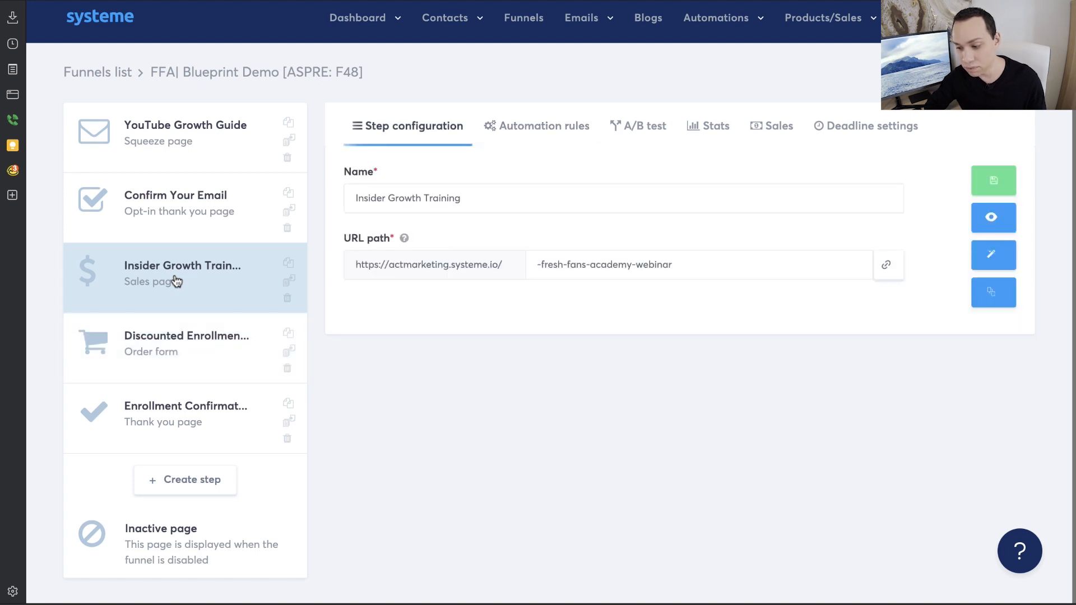
left_click(993, 256)
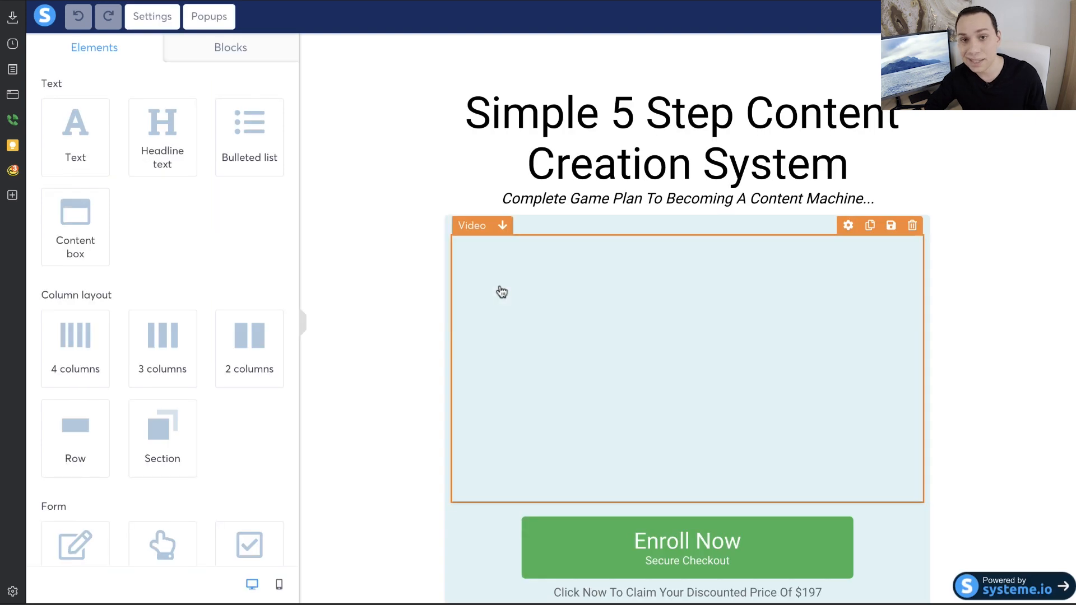
scroll(635, 297, "down", 4)
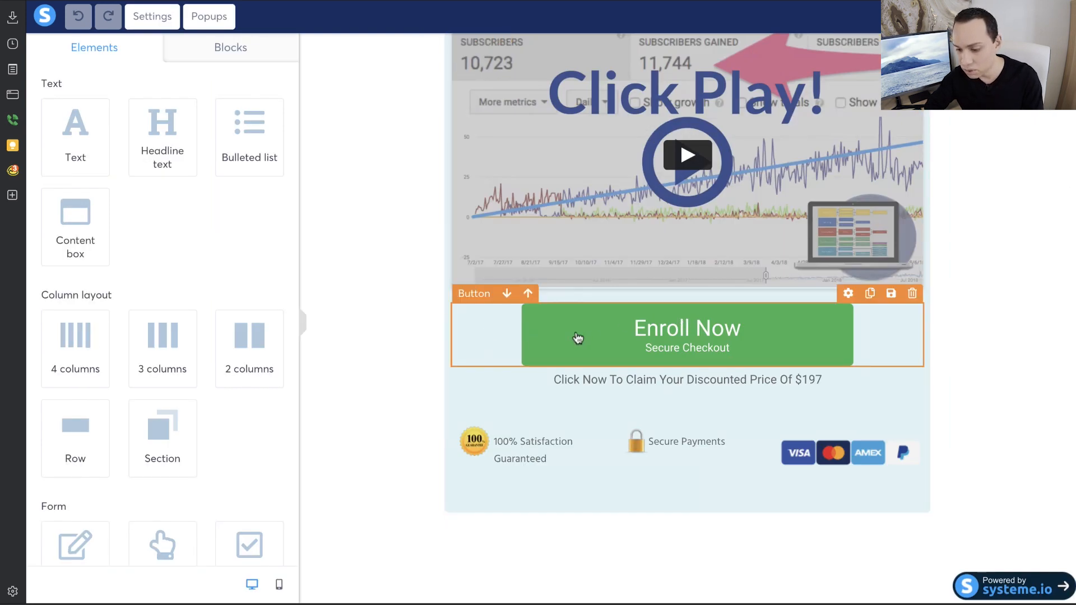
- Set the delay before displaying the sales page's Enroll Now button to 90 seconds
left_click(611, 332)
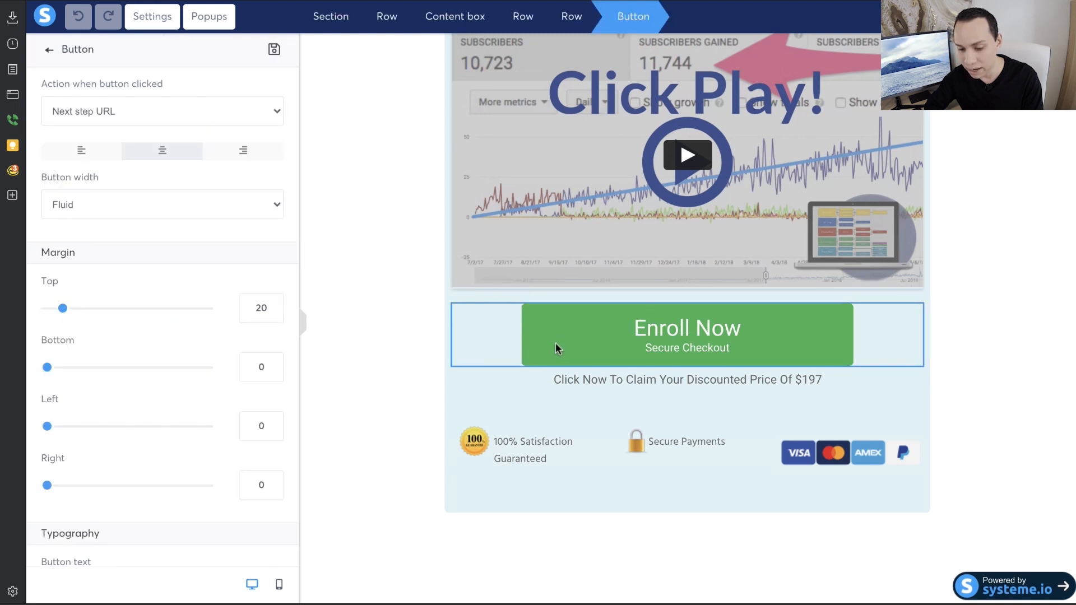
scroll(170, 295, "down", 9)
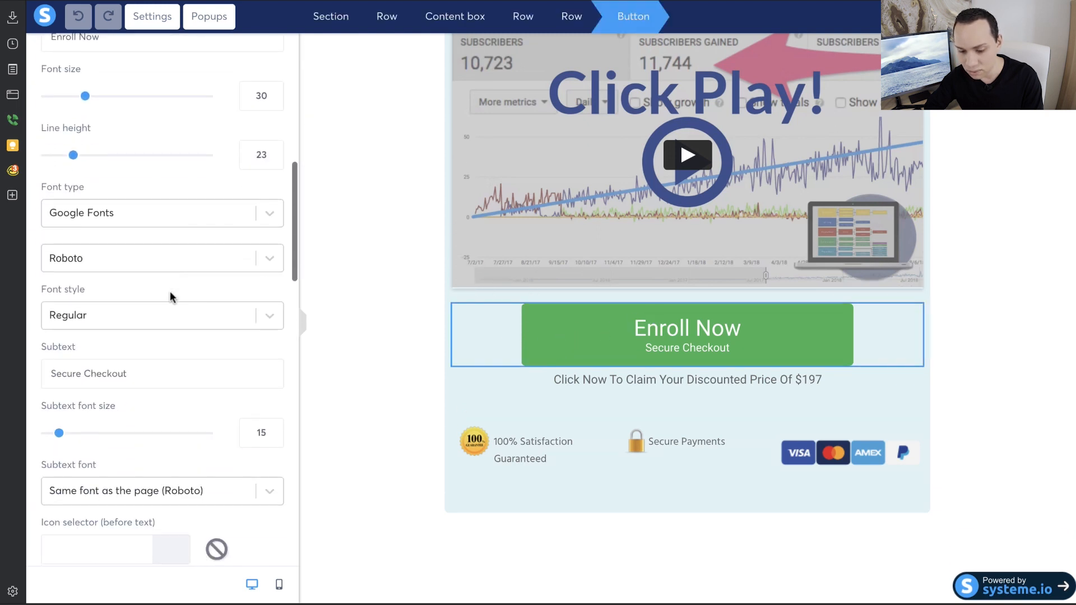
scroll(170, 297, "down", 12)
scroll(170, 291, "down", 5)
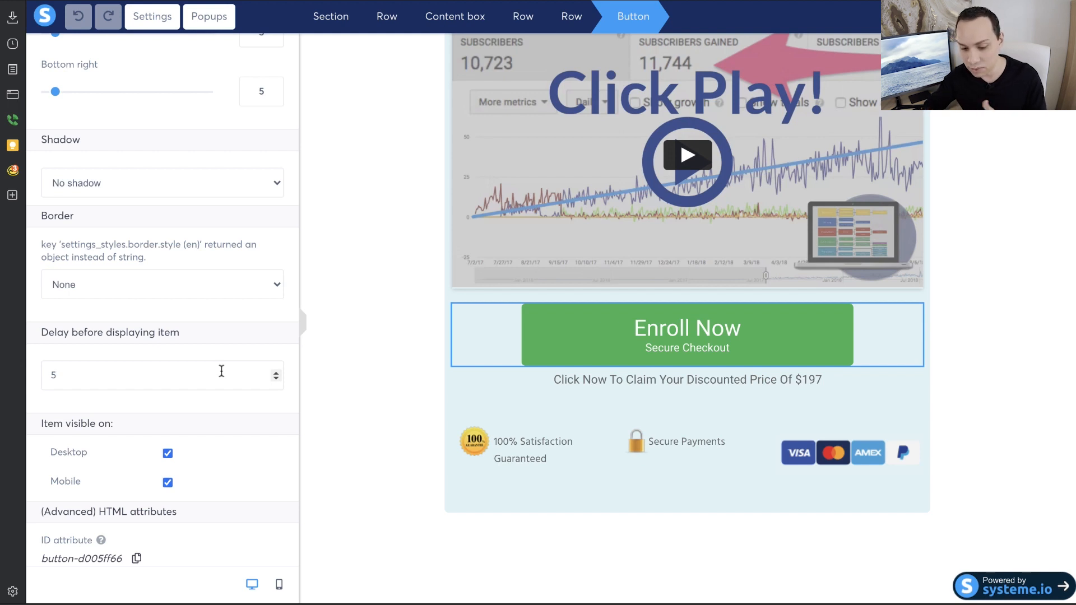
key("BackSpace")
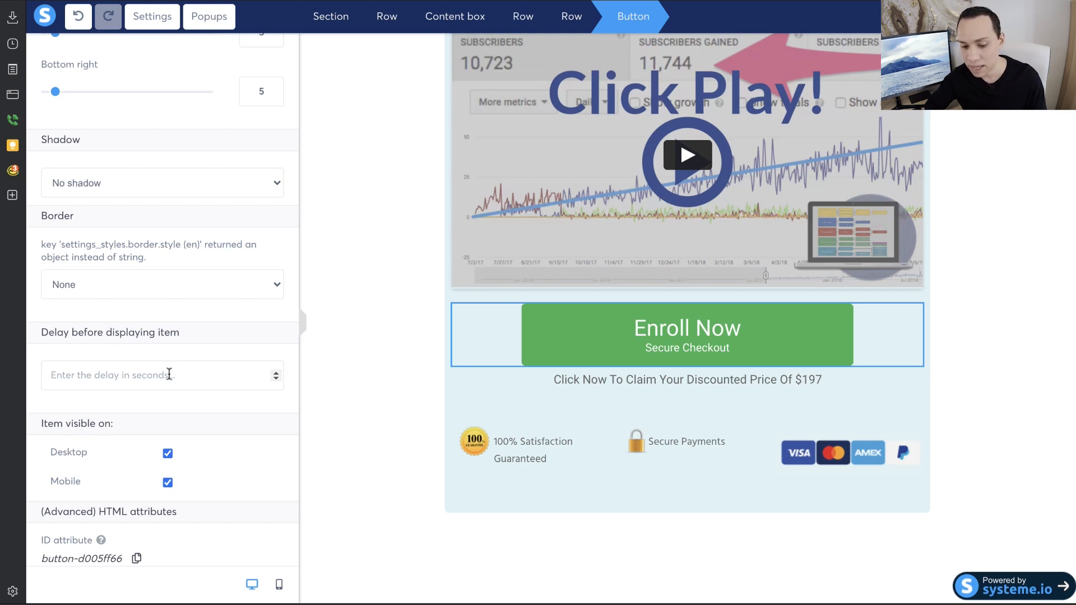
type("90")
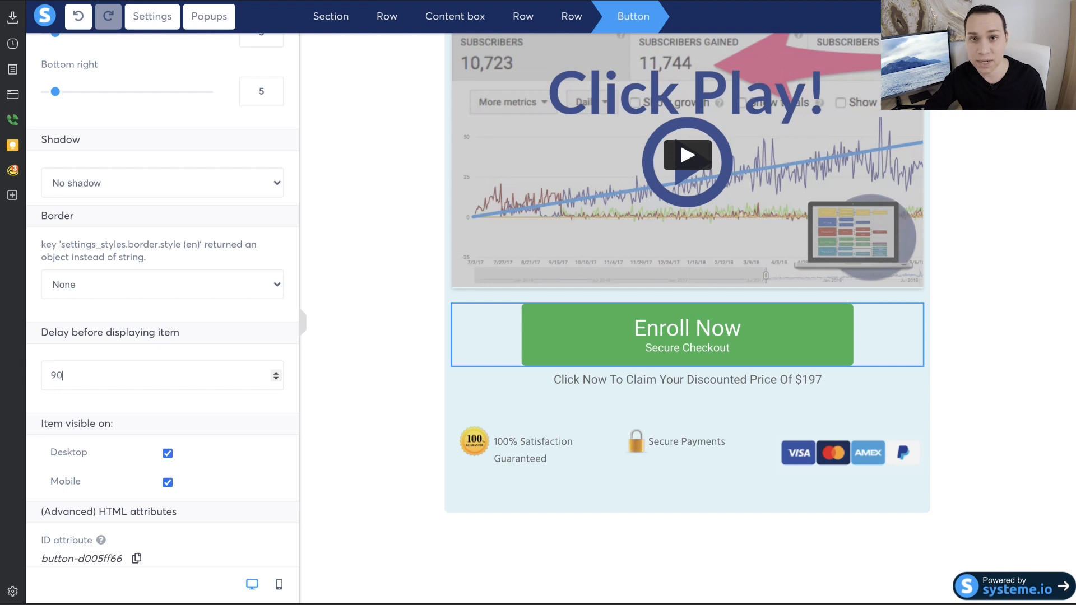
left_click(404, 340)
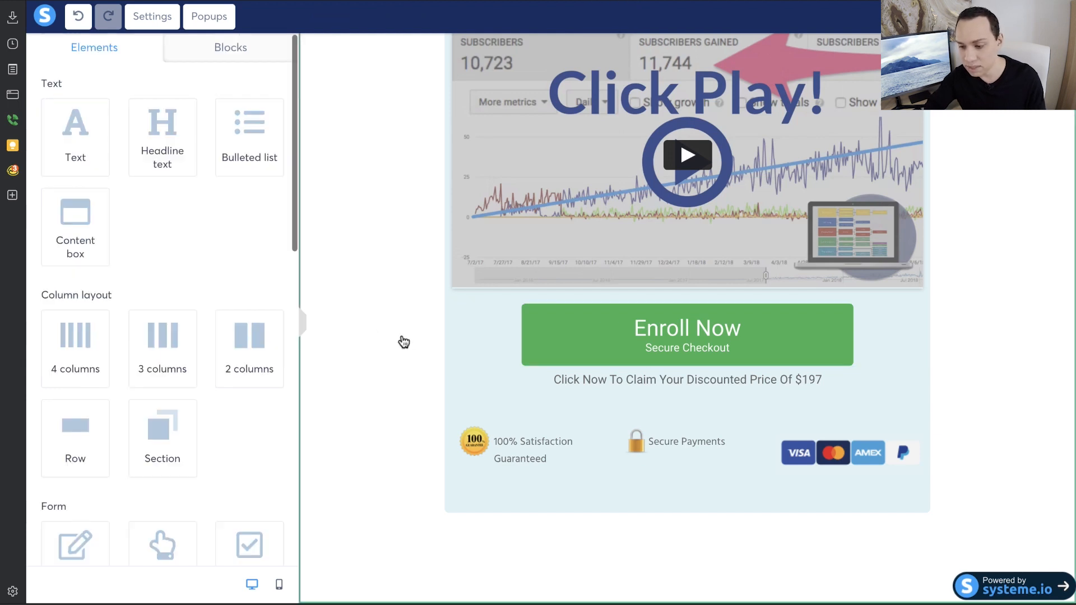
scroll(665, 242, "up", 3)
left_click(687, 330)
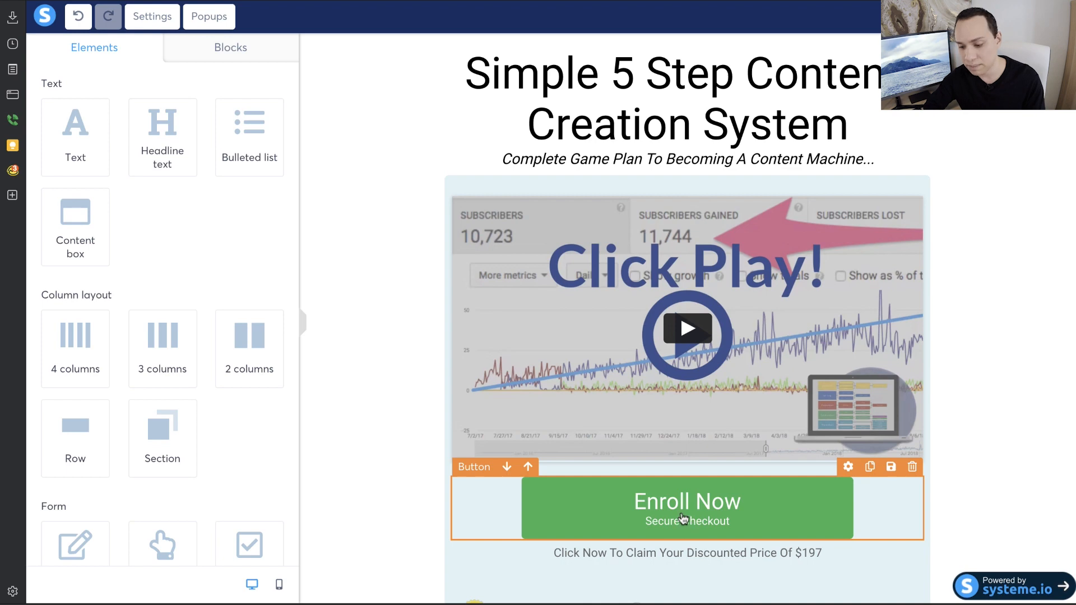
scroll(685, 511, "down", 3)
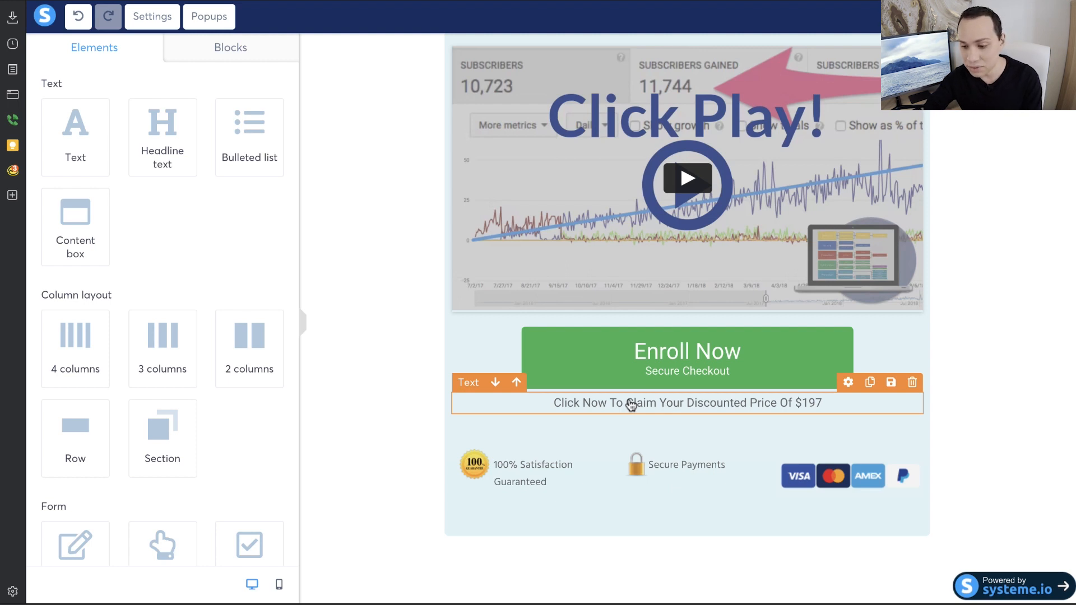
- Set the delay before displaying the guarantee and secure payments row below the Enroll Now button to 90 seconds
scroll(631, 405, "up", 1)
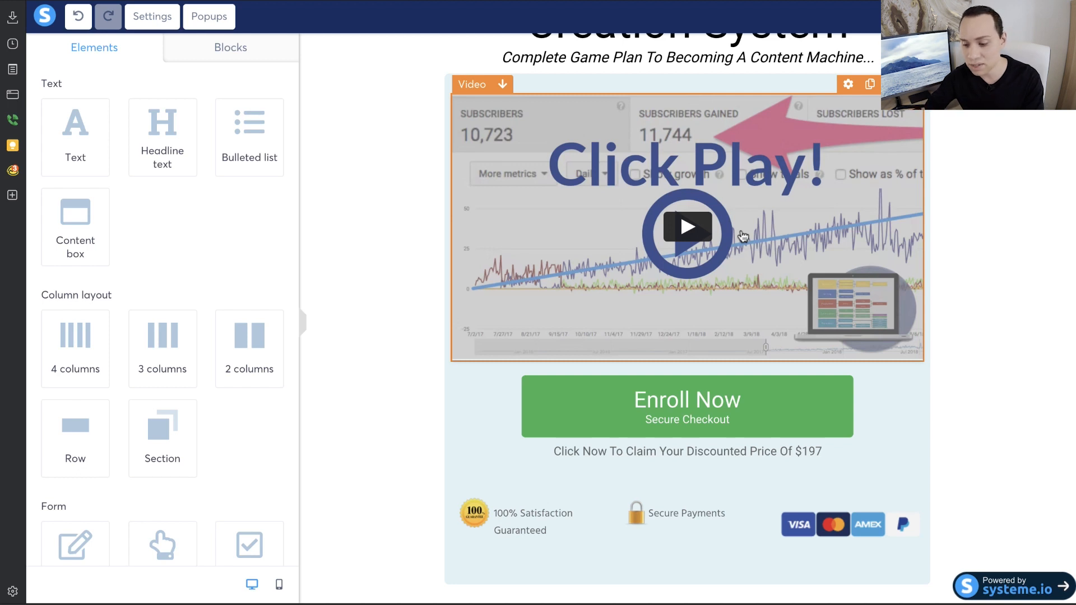
scroll(723, 409, "down", 1)
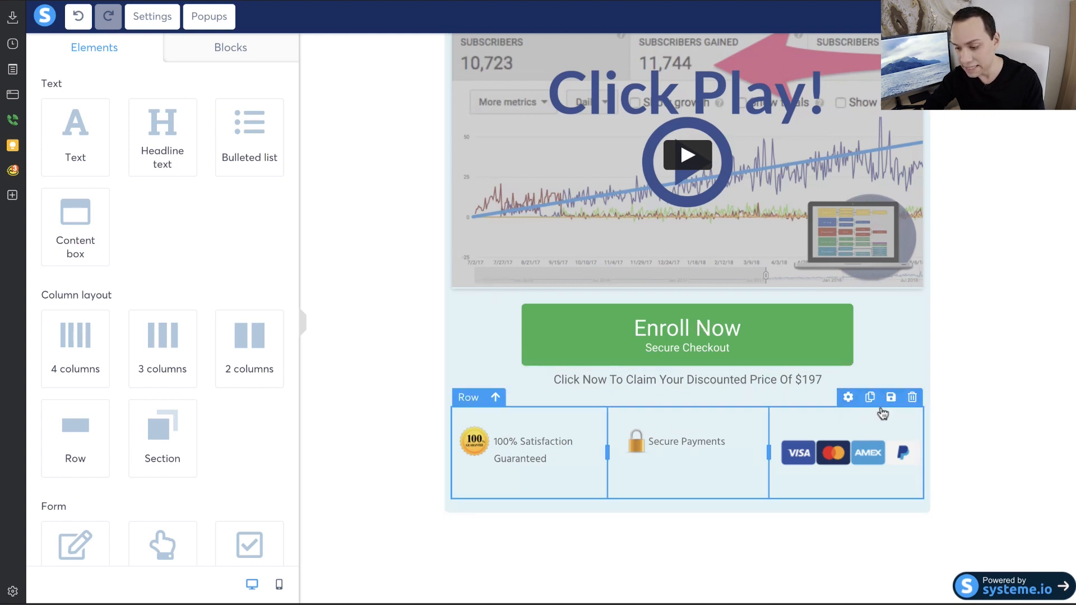
left_click(849, 398)
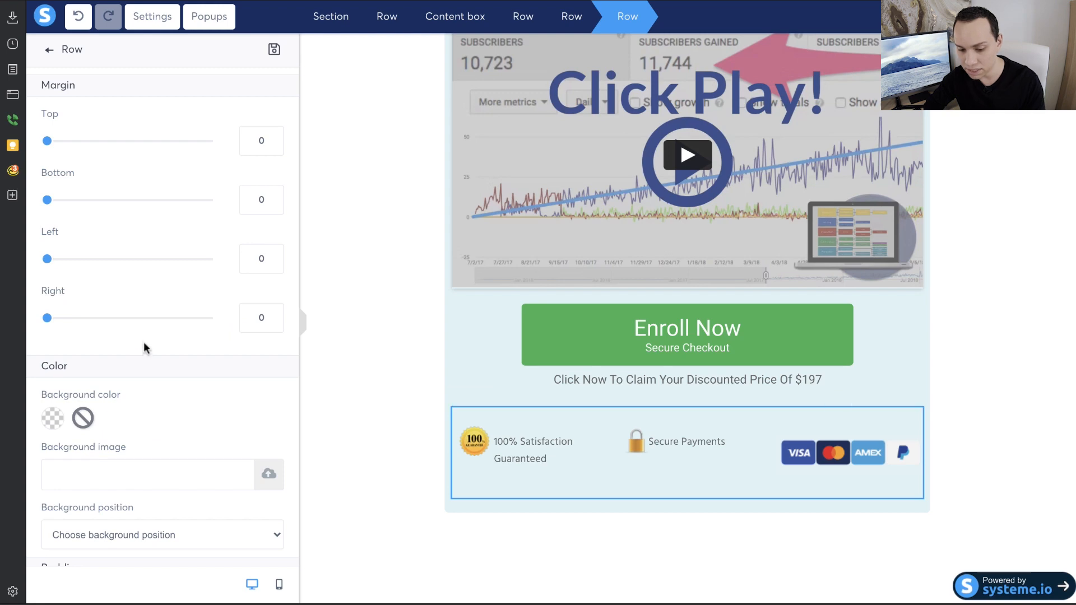
scroll(143, 340, "down", 10)
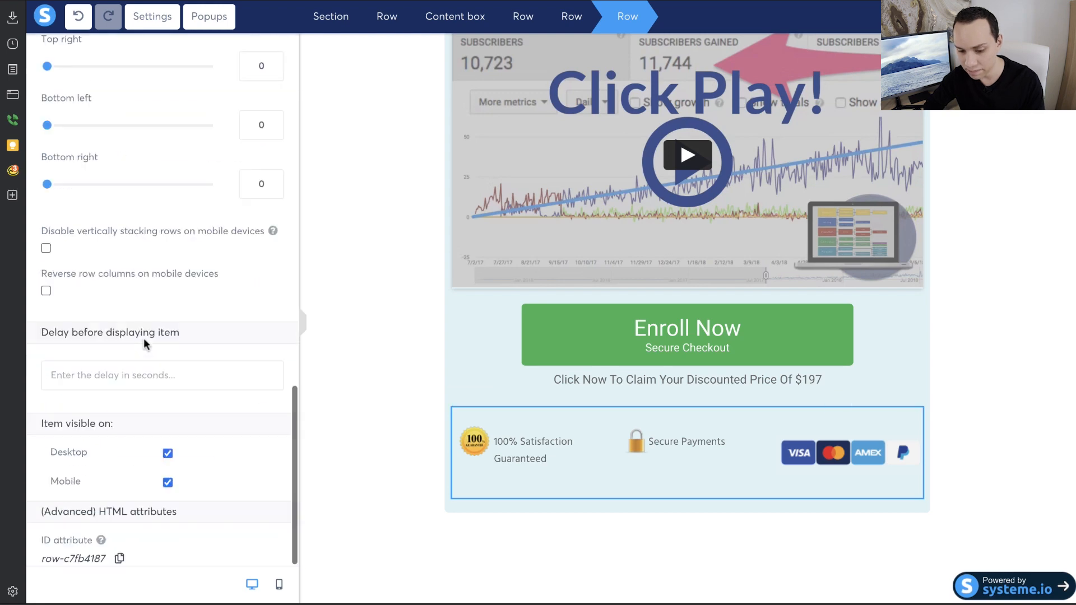
left_click(101, 372)
type("90")
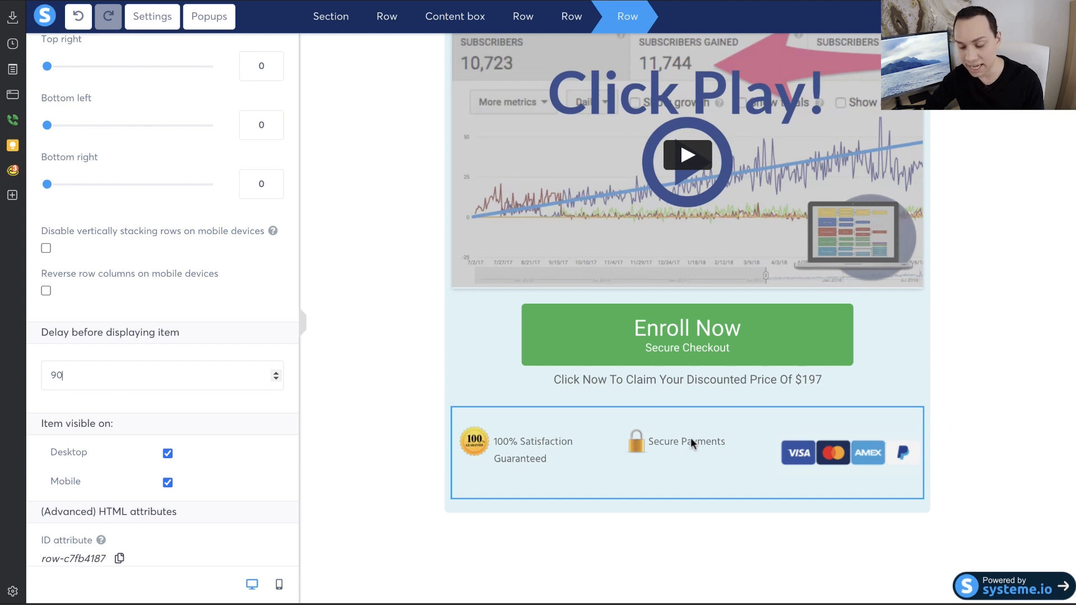
left_click(358, 423)
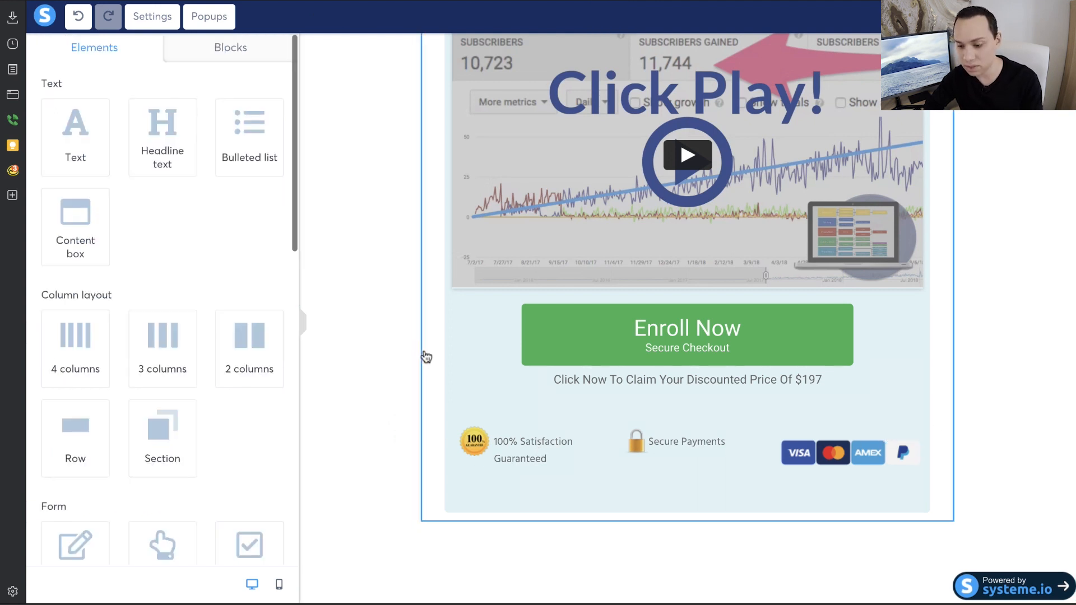
- Set the Enroll Now button's click action to Next step URL and save the sales page changes
left_click(637, 330)
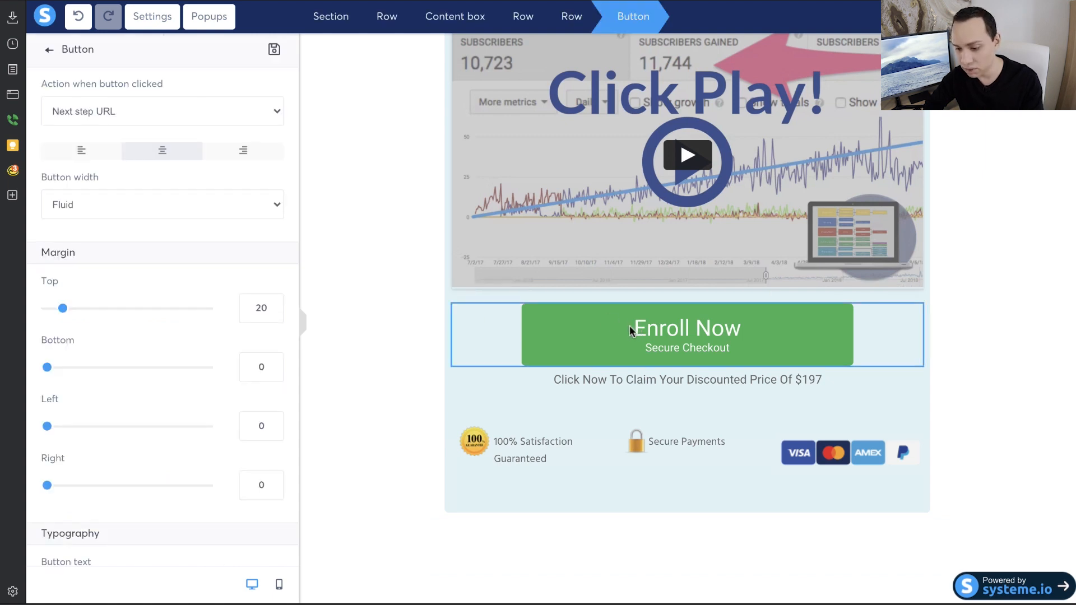
left_click(244, 116)
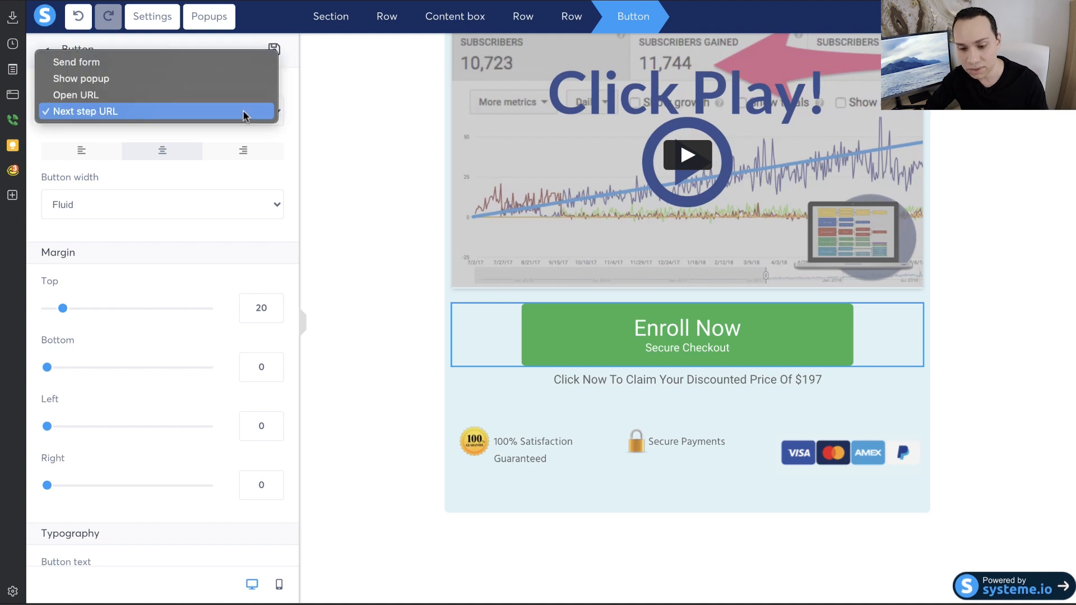
left_click(226, 108)
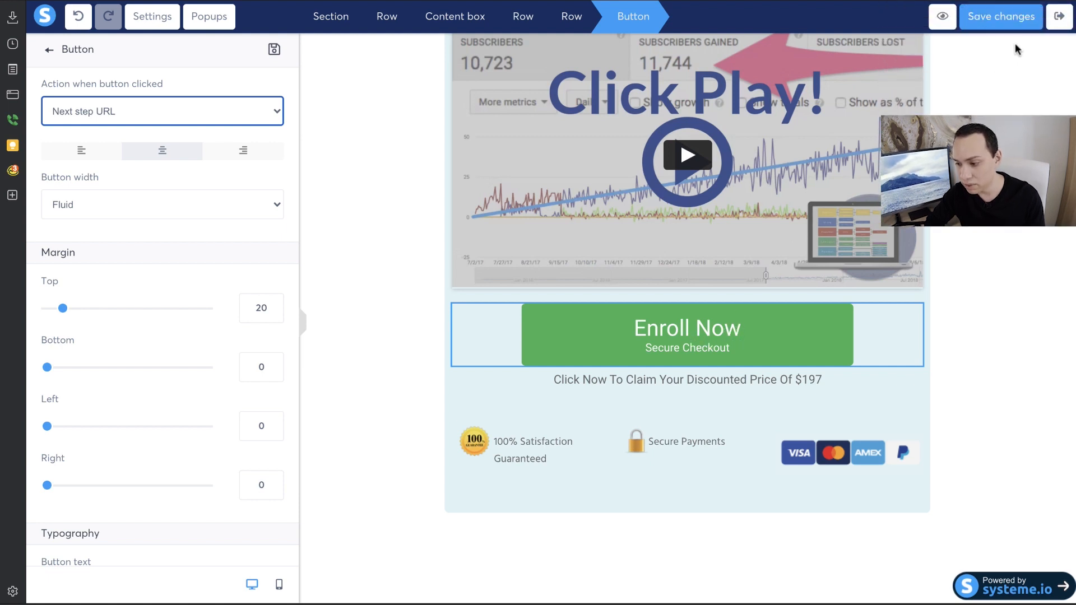
left_click(1013, 20)
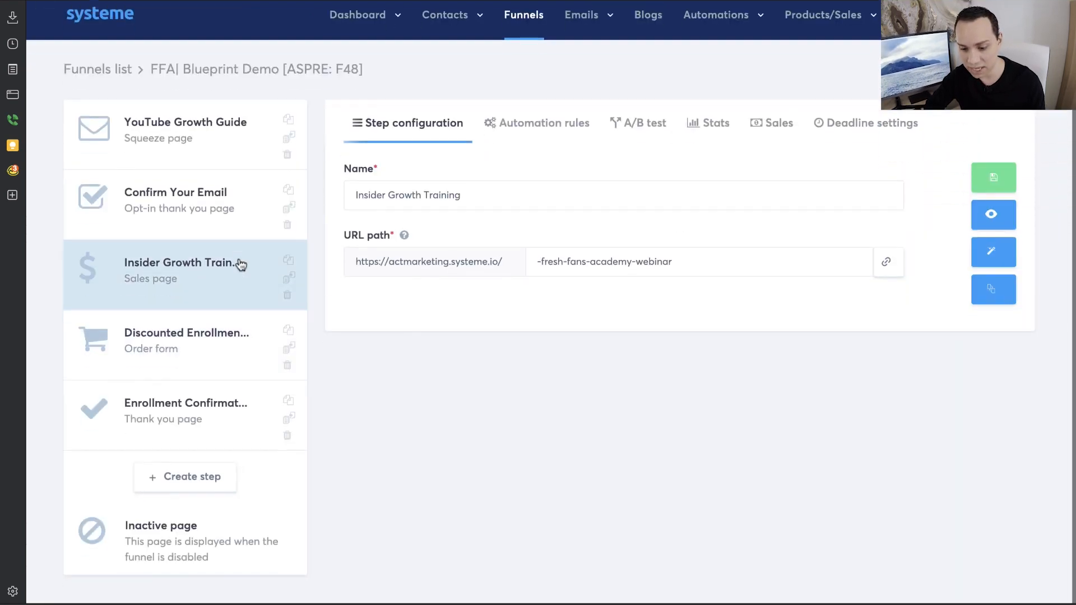
- Open the page of the Discounted Enrollment order form step in the page editor
left_click(199, 351)
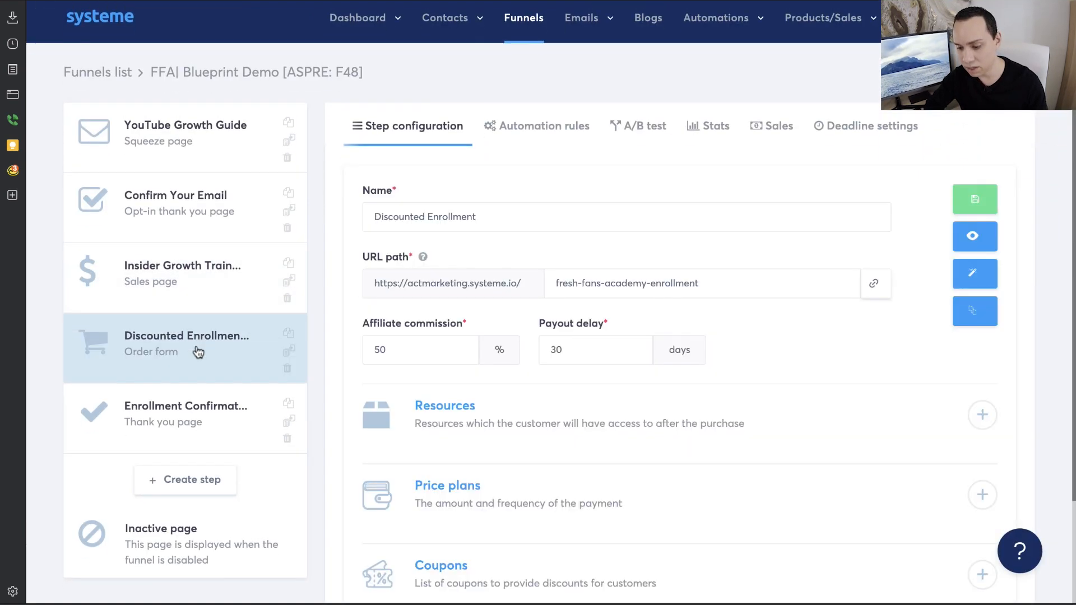
scroll(611, 264, "down", 1)
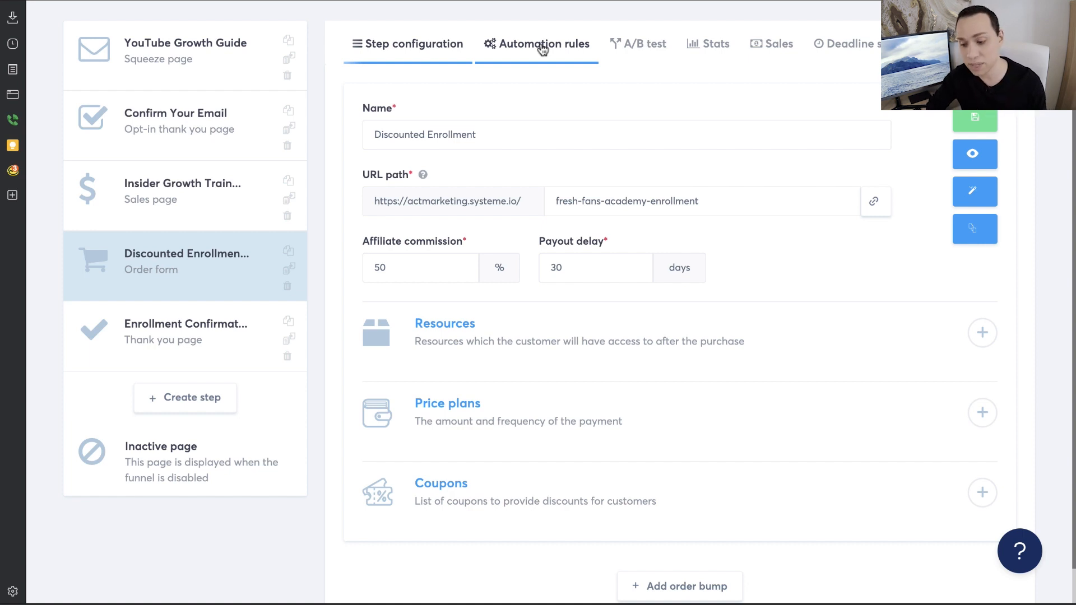
scroll(712, 176, "up", 1)
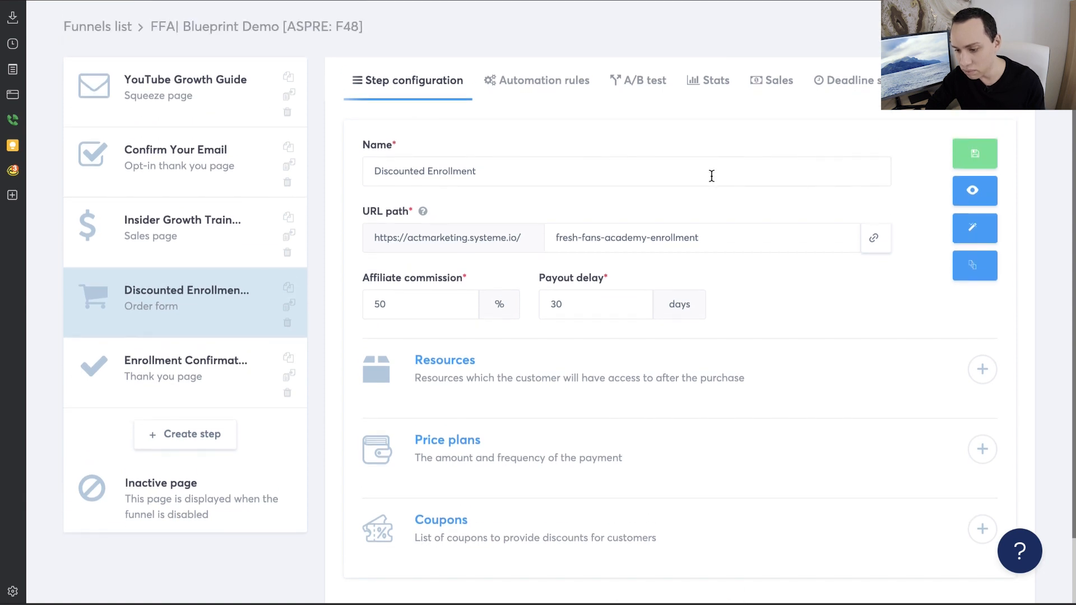
left_click(974, 224)
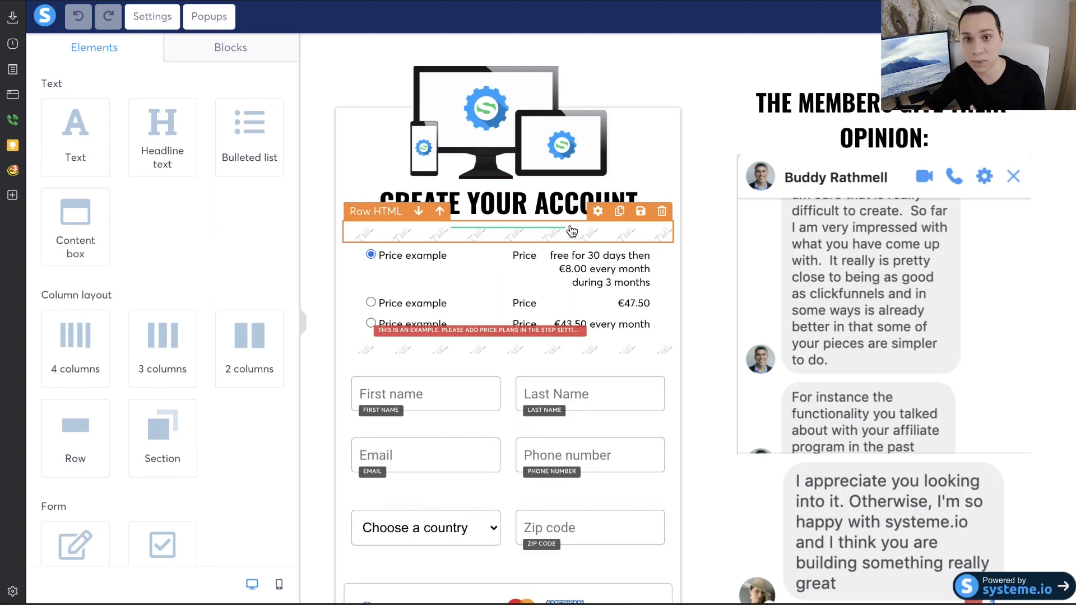
- Examine the order form template's price options, customer fields, payment section and member testimonials, and leave the page editor
scroll(527, 266, "down", 5)
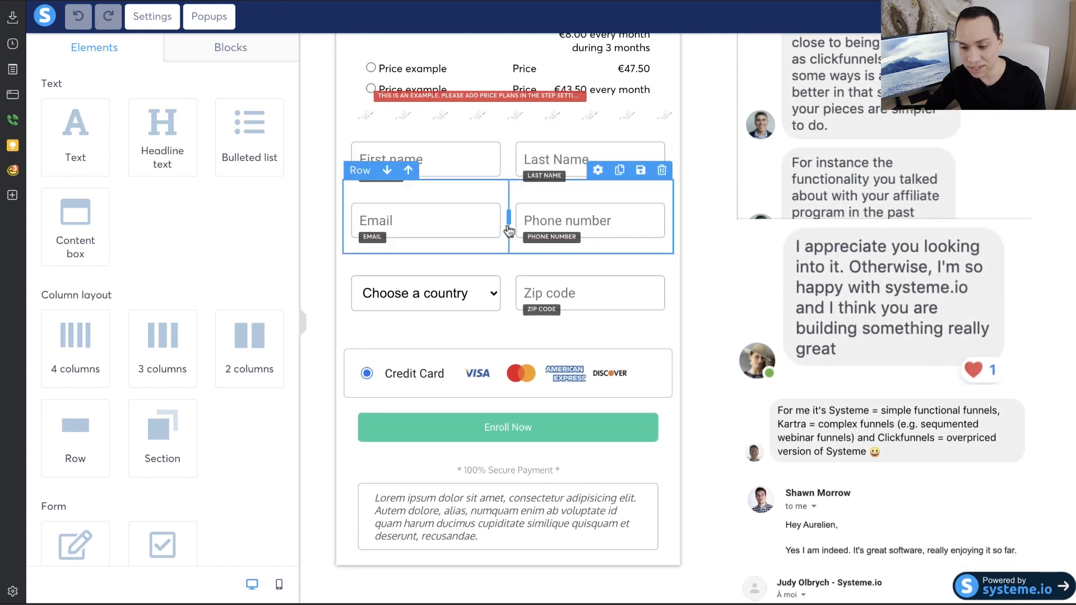
scroll(482, 383, "up", 3)
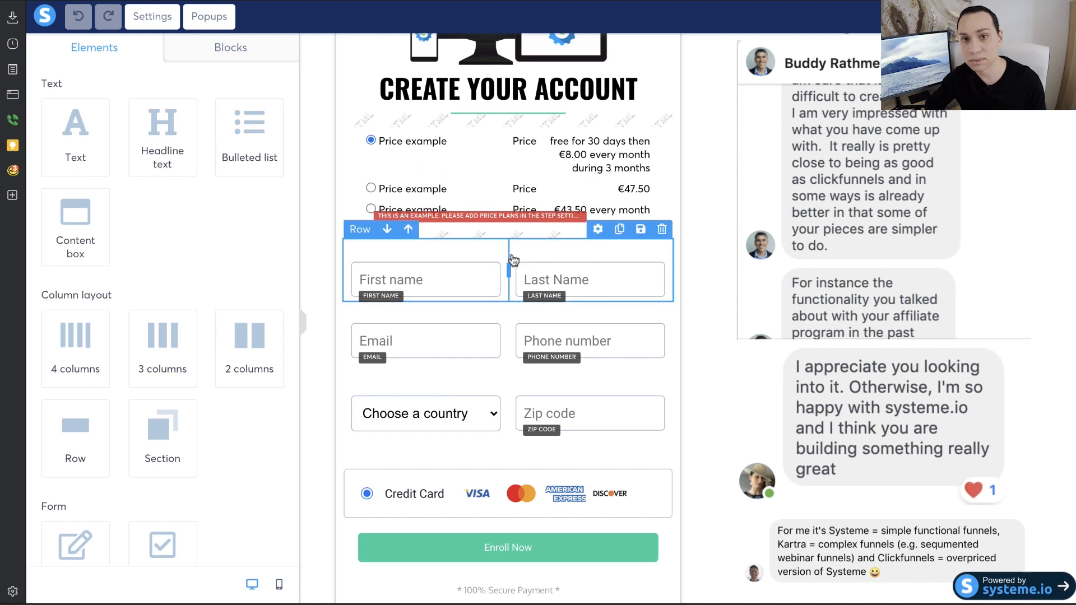
scroll(514, 260, "up", 3)
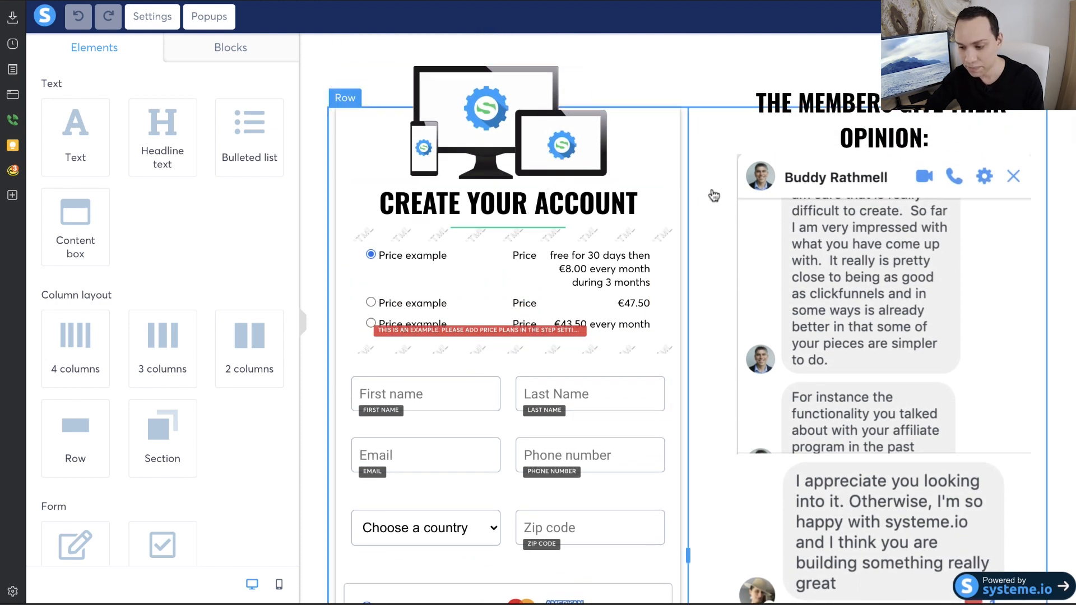
scroll(733, 197, "down", 6)
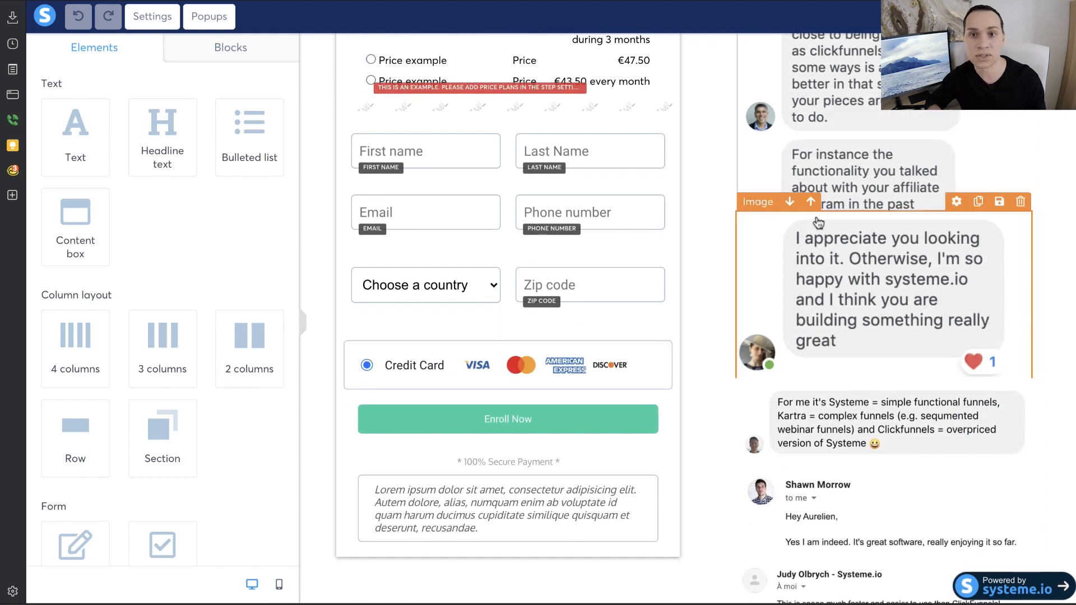
scroll(818, 222, "down", 5)
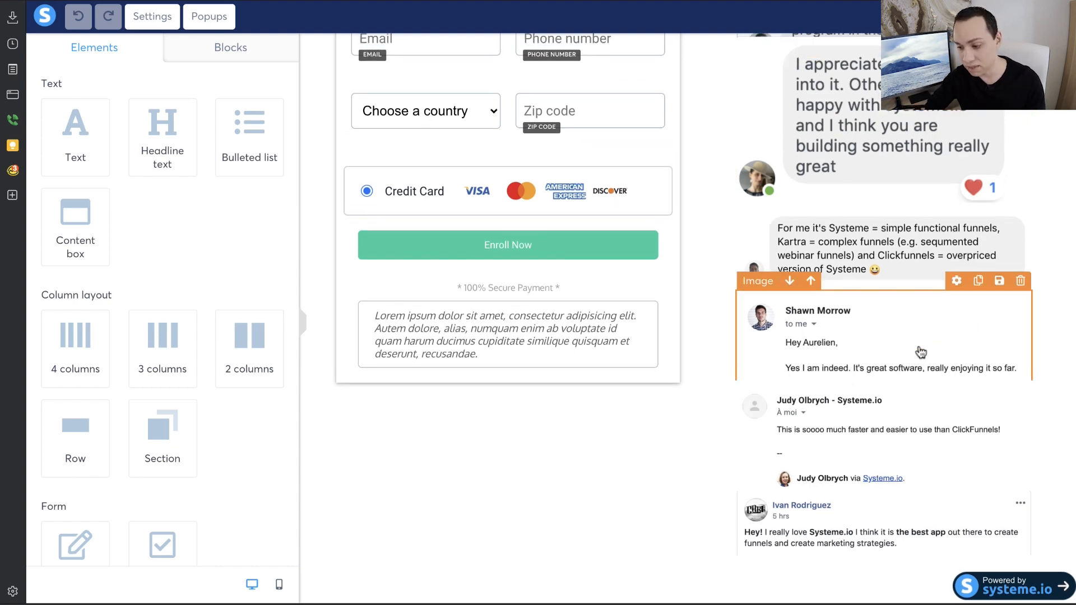
scroll(897, 280, "up", 8)
left_click(897, 278)
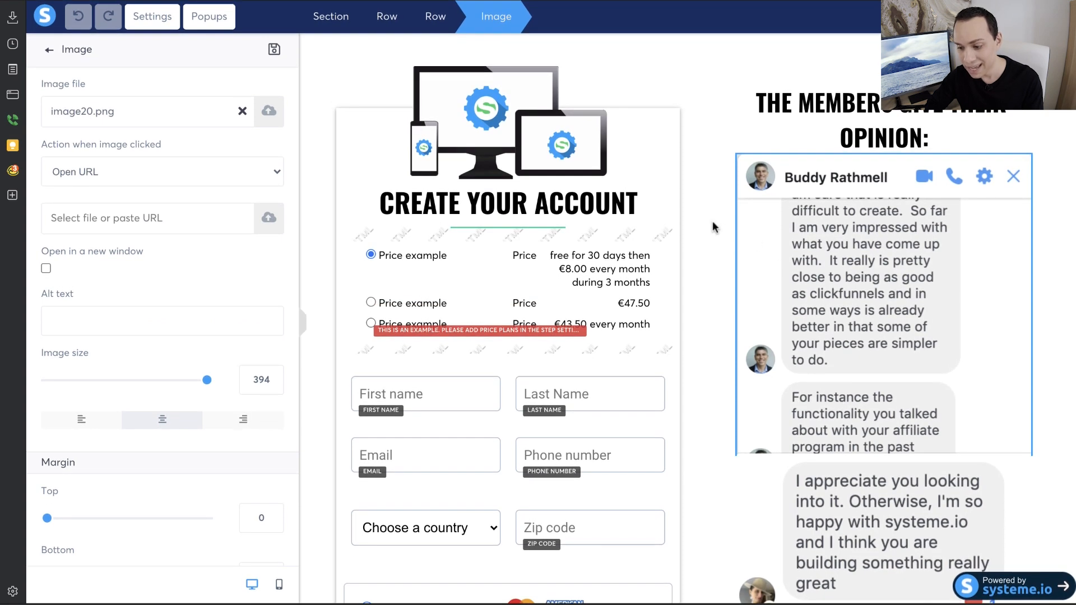
left_click(712, 224)
scroll(505, 269, "down", 3)
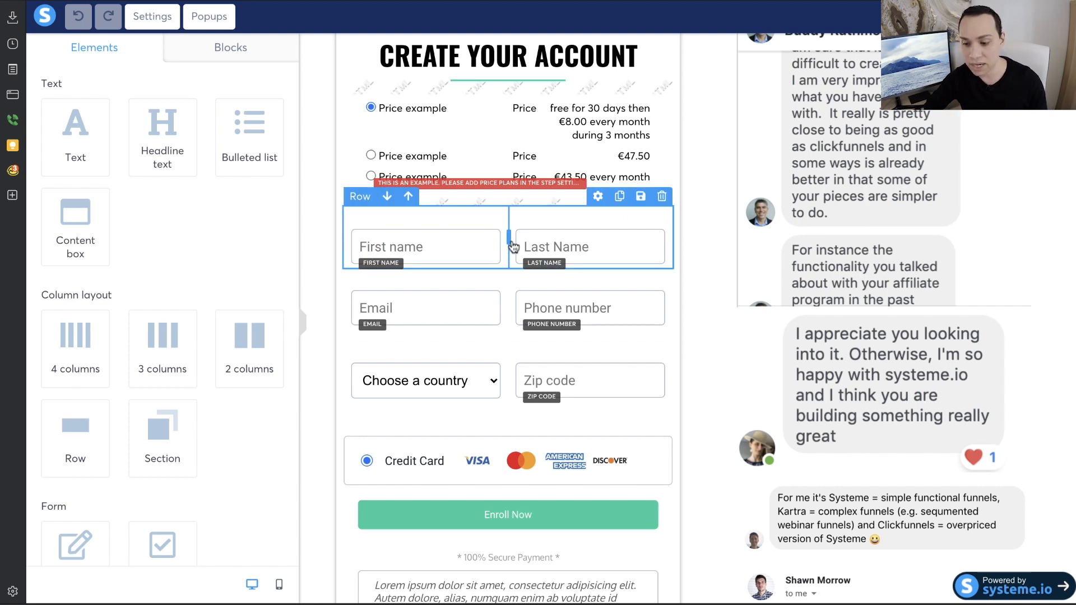
scroll(507, 255, "up", 3)
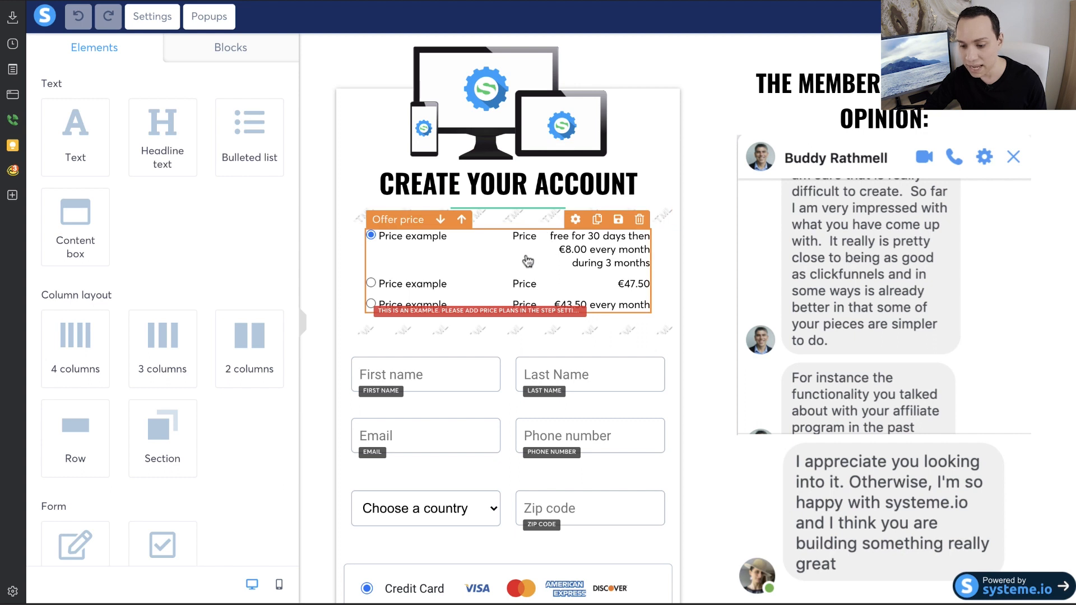
left_click(525, 253)
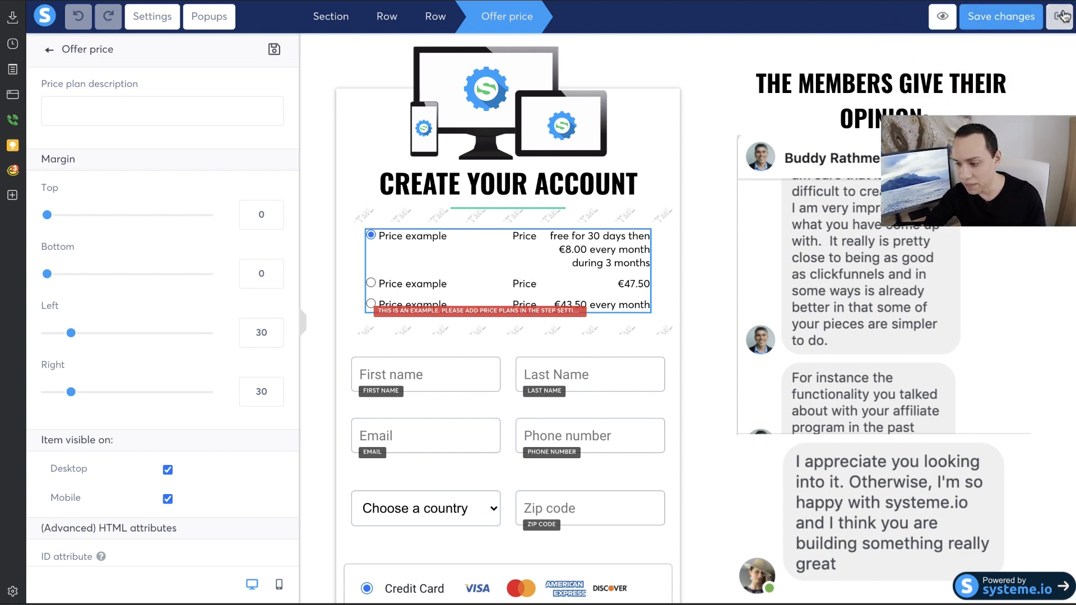
left_click(1062, 16)
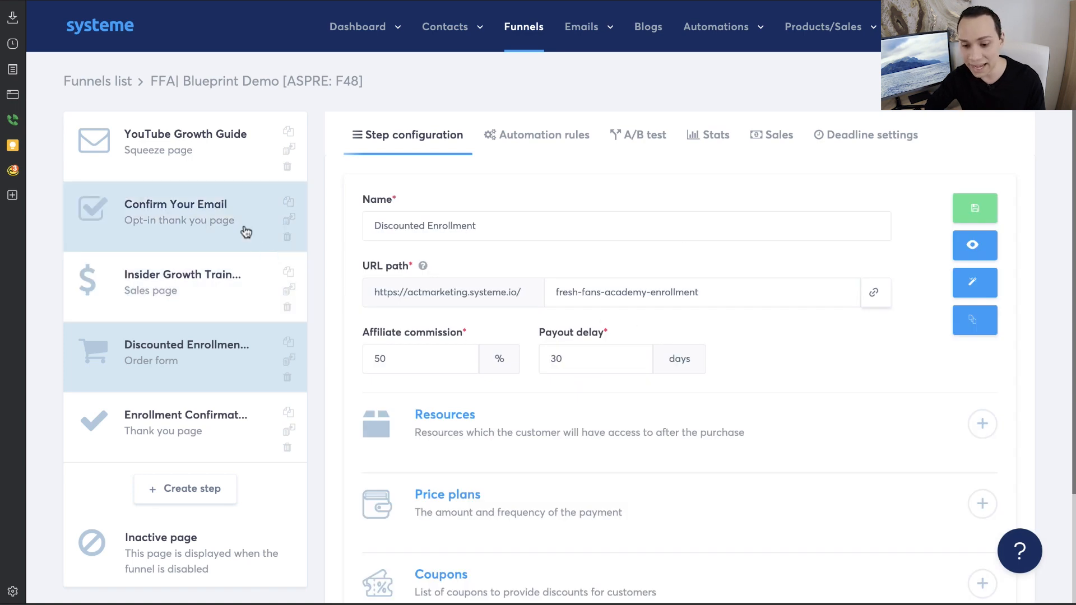
- Add a resource of type Course to the Discounted Enrollment order form
scroll(587, 253, "down", 1)
scroll(587, 253, "down", 2)
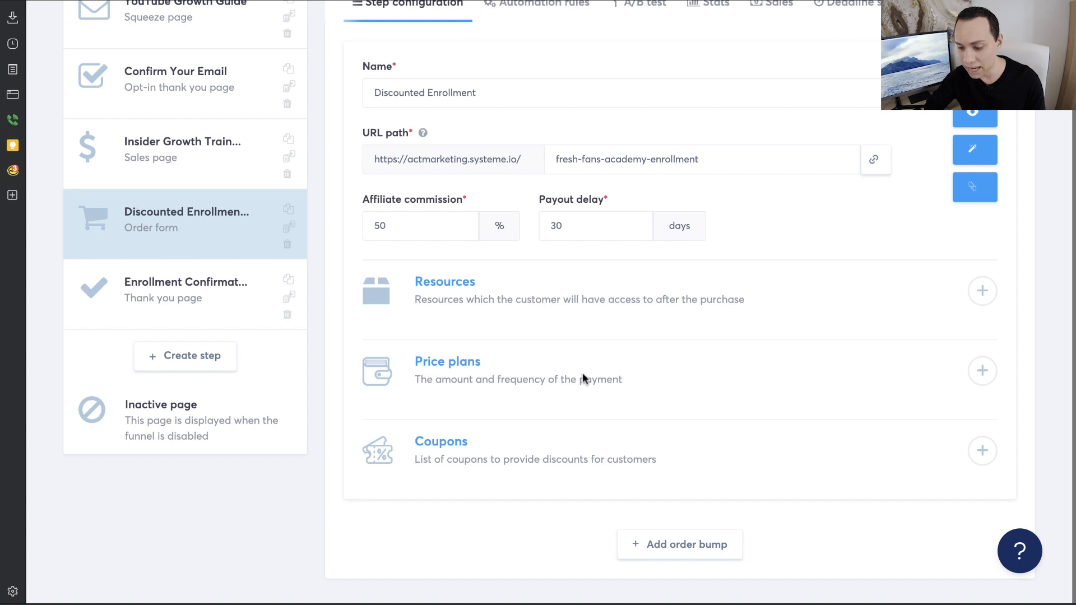
scroll(718, 342, "up", 1)
scroll(717, 342, "down", 1)
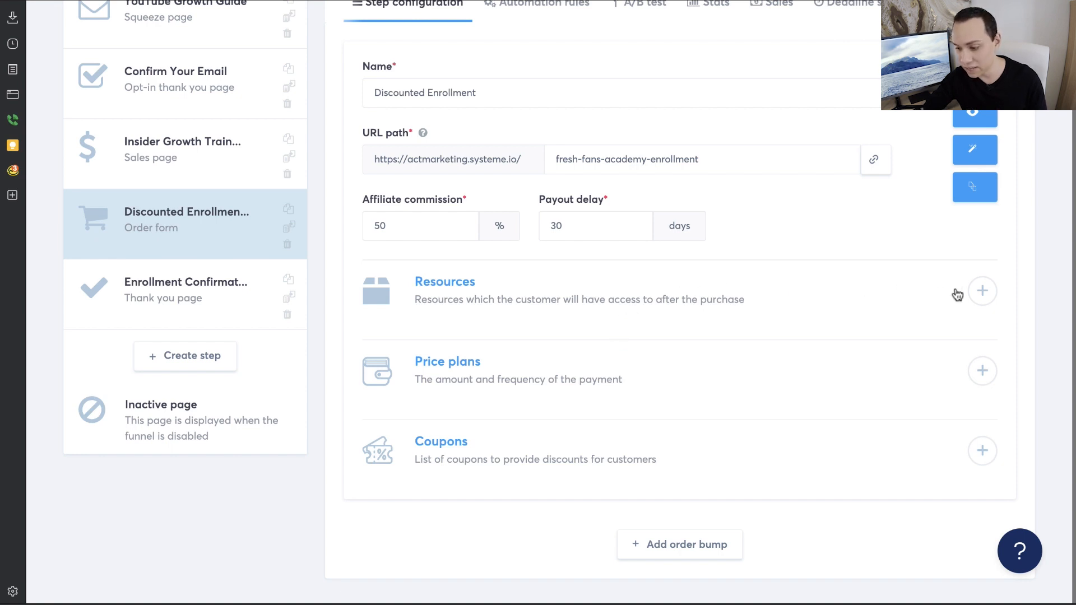
left_click(983, 290)
left_click(736, 352)
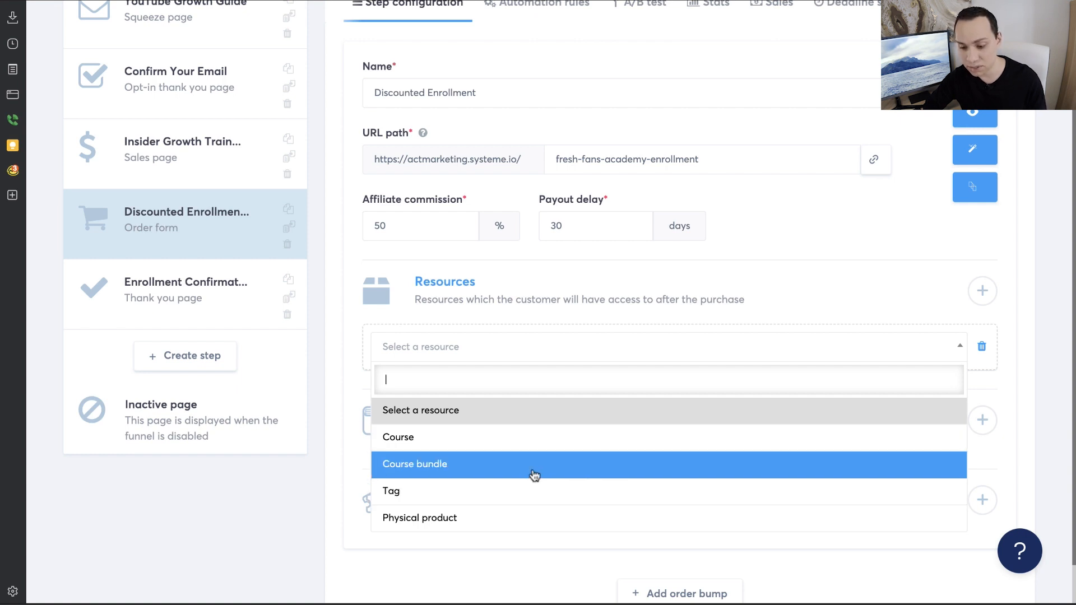
left_click(537, 438)
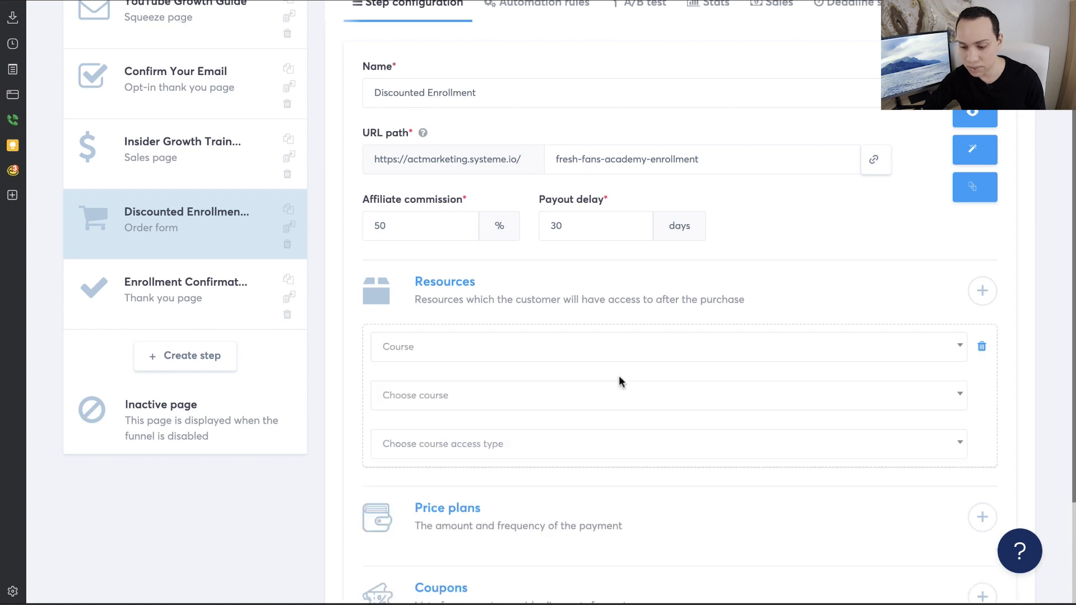
- Check the available courses and course access types for the Course resource without choosing any
scroll(617, 377, "down", 3)
left_click(546, 254)
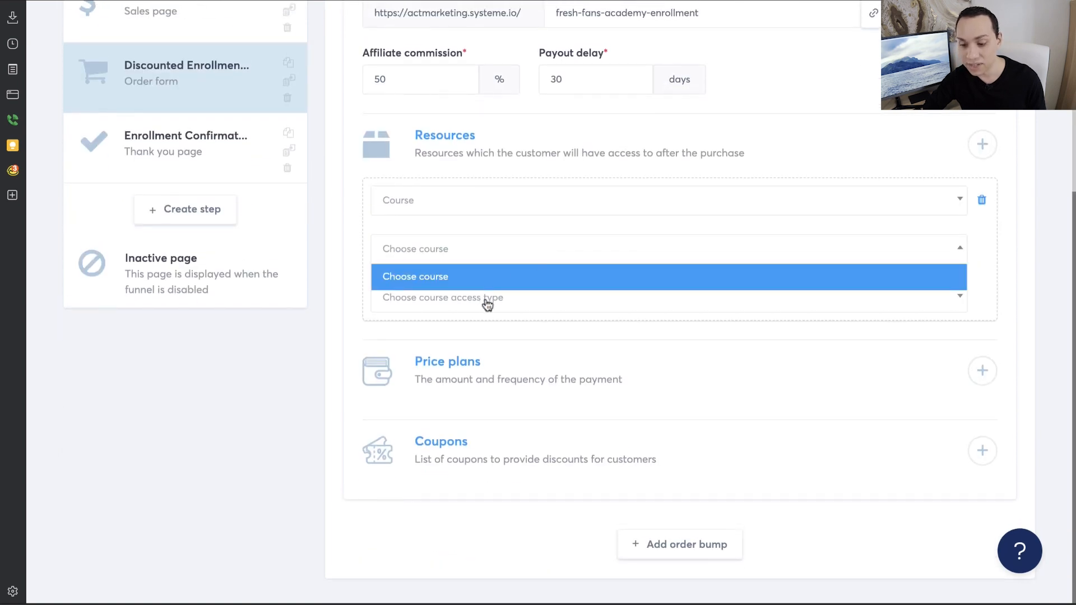
left_click(352, 311)
left_click(422, 307)
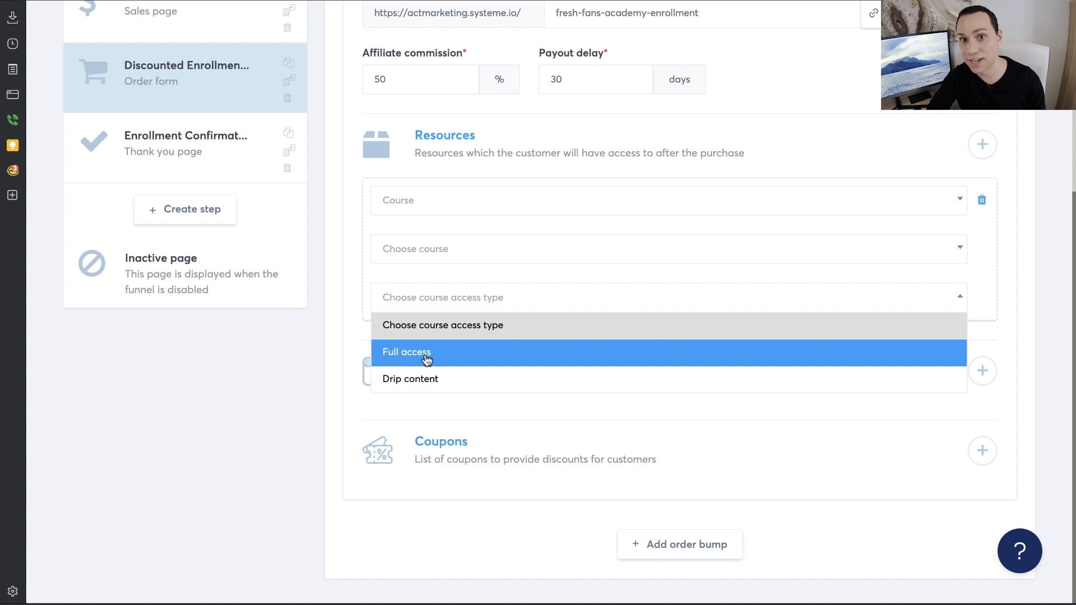
left_click(331, 364)
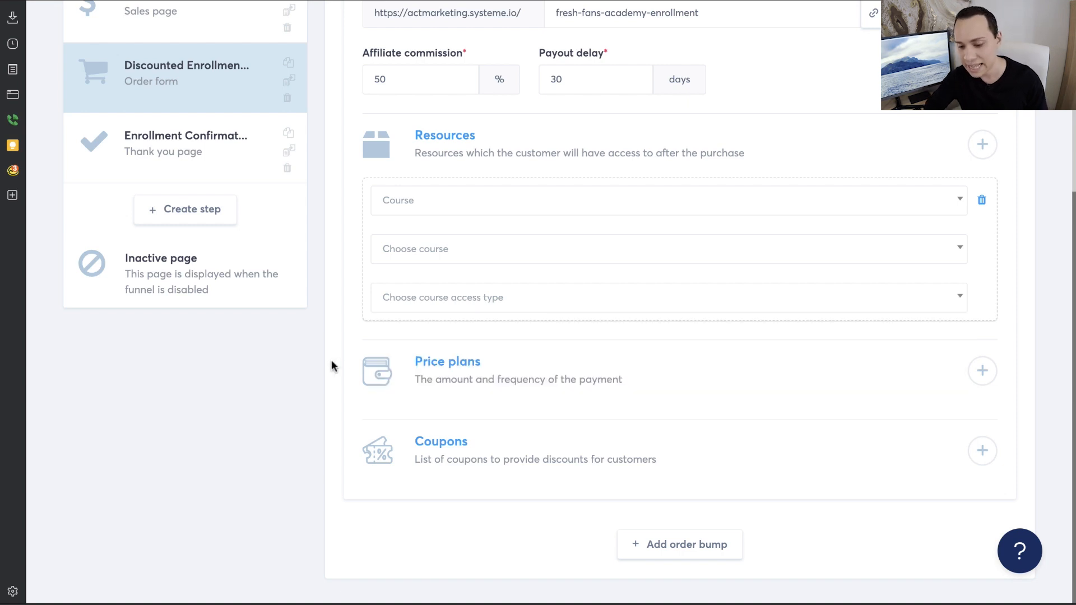